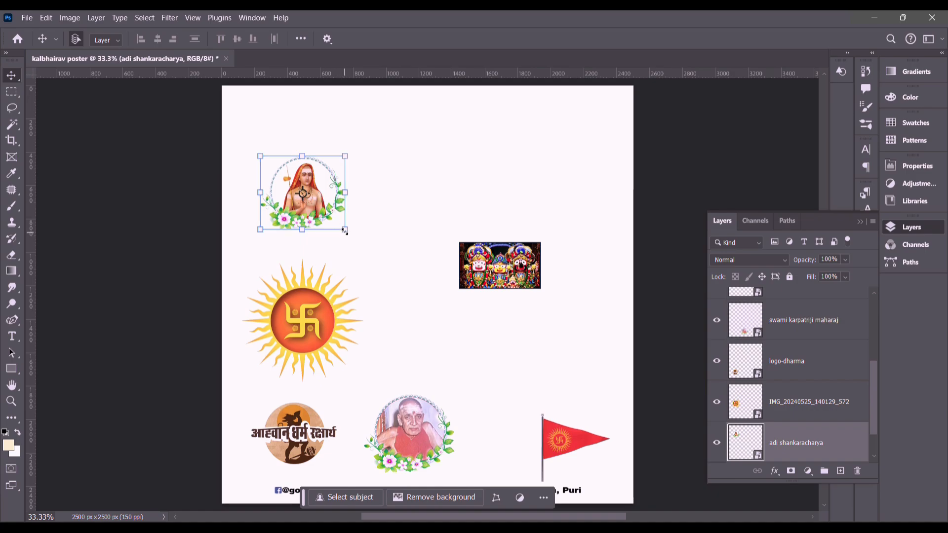
Step: Scale the adi shankaracharya image proportionally to a width of 300 px
{"action": "key", "text": "ctrl+t"}
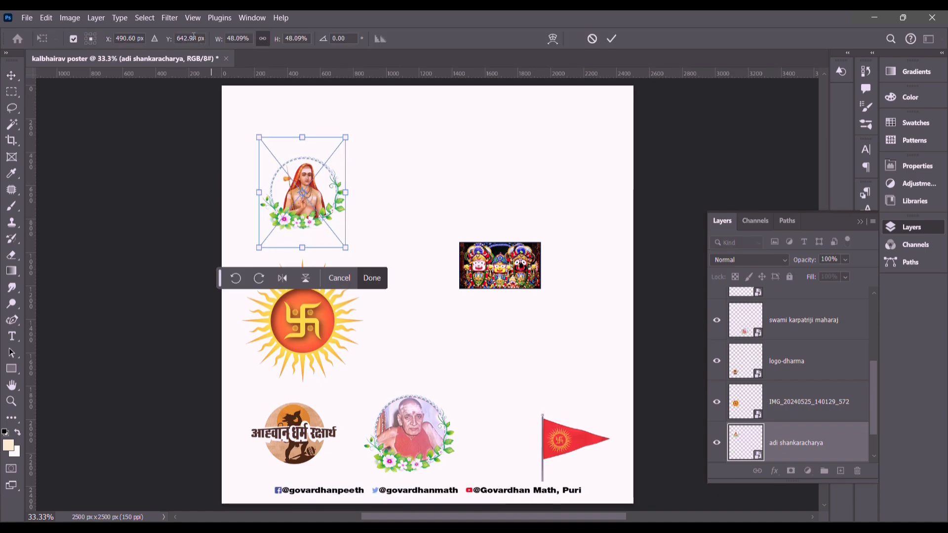
{"action": "right_click", "coordinate": [245, 38]}
{"action": "left_click", "coordinate": [273, 47]}
{"action": "type", "text": "300"}
{"action": "key", "text": "Return"}
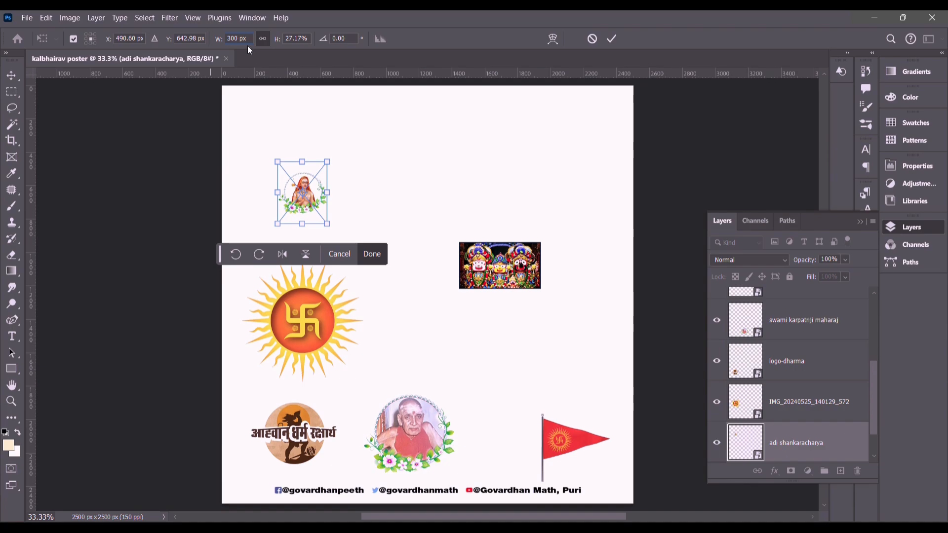
{"action": "right_click", "coordinate": [308, 42]}
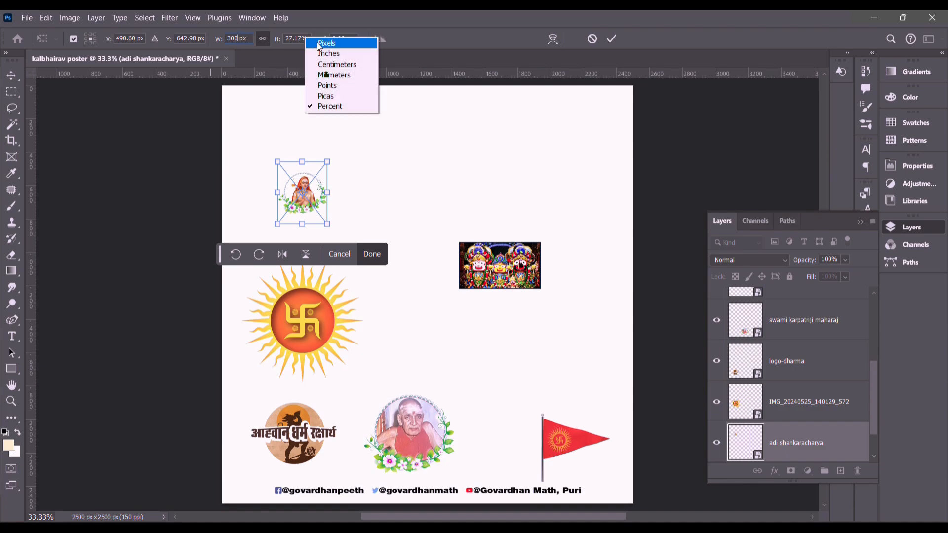
{"action": "left_click", "coordinate": [310, 41]}
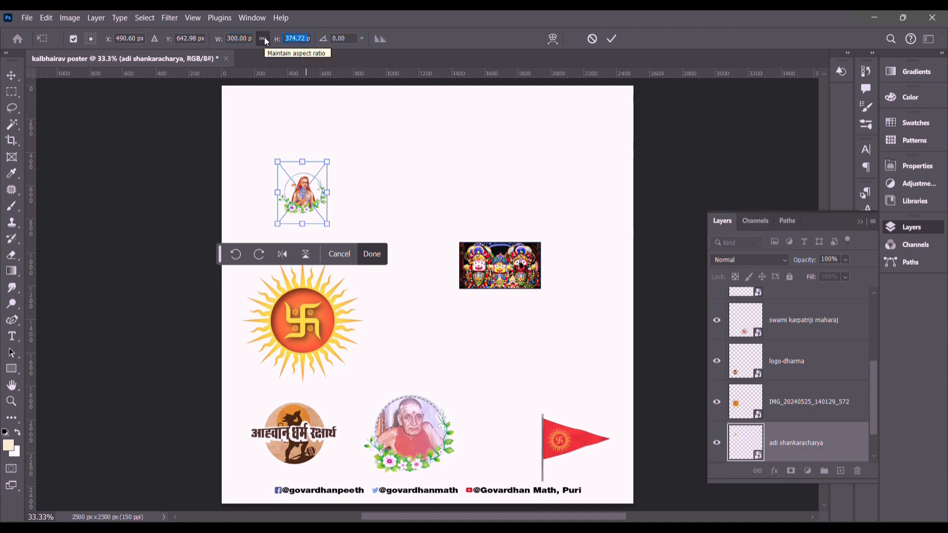
{"action": "left_click", "coordinate": [372, 255]}
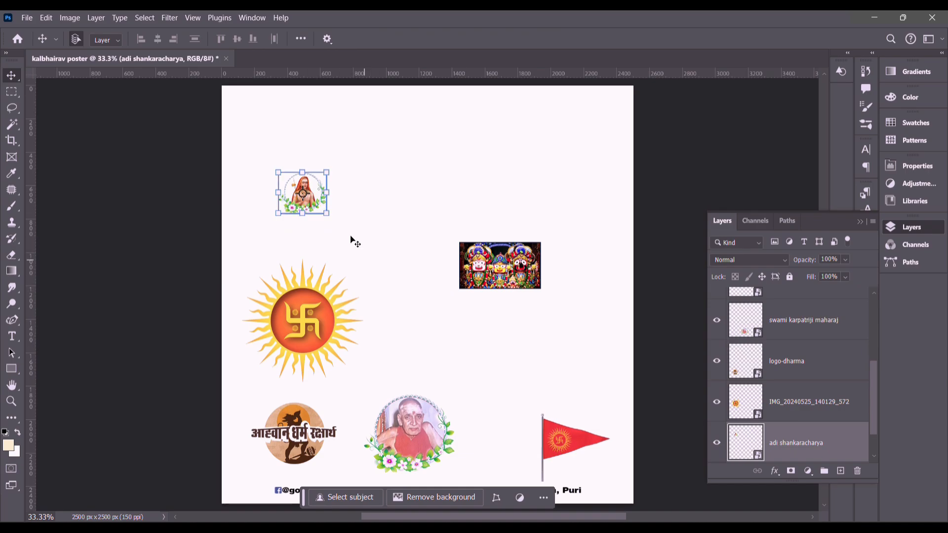
Step: Align the adi shankaracharya image to the left and top edges of the canvas
{"action": "left_click", "coordinate": [301, 38]}
{"action": "left_click", "coordinate": [241, 74]}
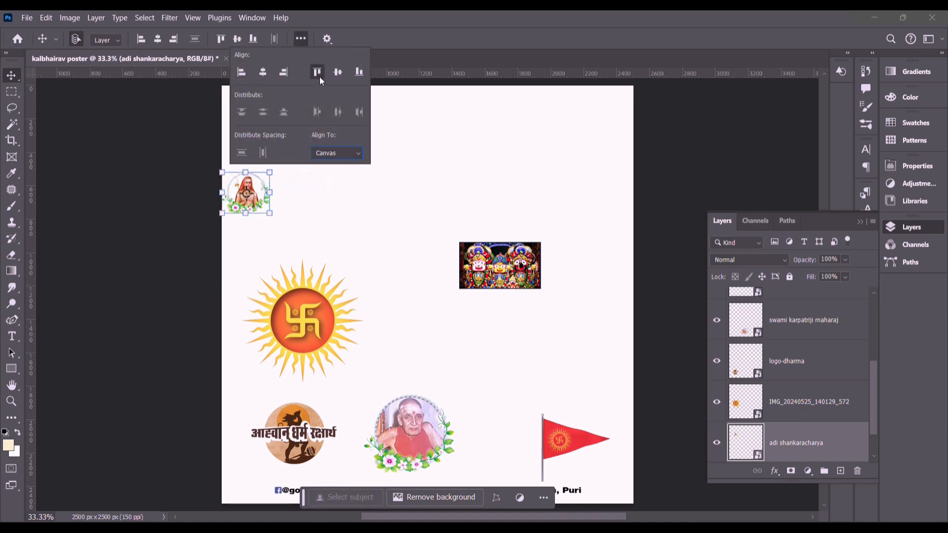
{"action": "left_click", "coordinate": [316, 74]}
{"action": "left_click", "coordinate": [468, 165]}
Step: Scale the swami karpatriji maharaj image to 300 px wide and align it to the canvas's top-right corner
{"action": "left_click", "coordinate": [388, 461]}
{"action": "key", "text": "ctrl+t"}
{"action": "left_click_drag", "start_coordinate": [387, 462], "coordinate": [499, 195]}
{"action": "type", "text": "300px"}
{"action": "key", "text": "Return"}
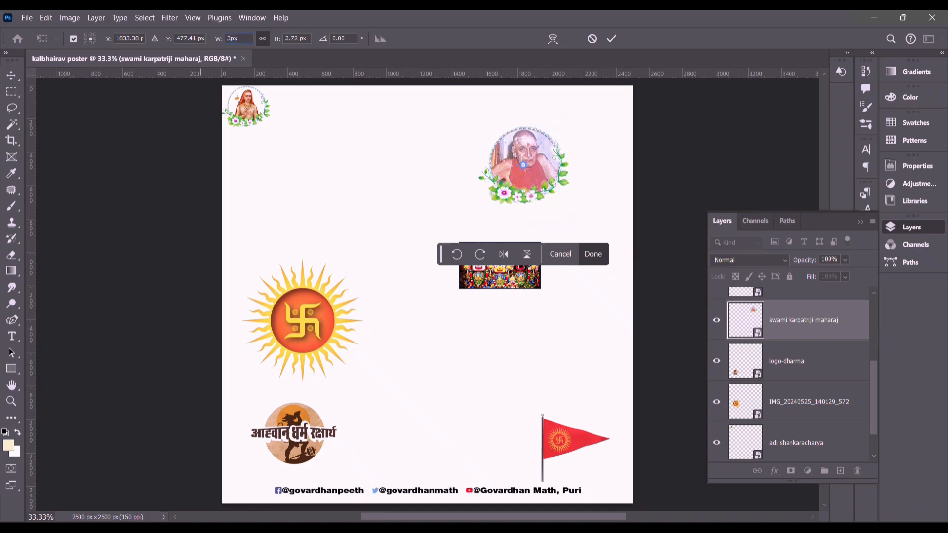
{"action": "left_click", "coordinate": [593, 226]}
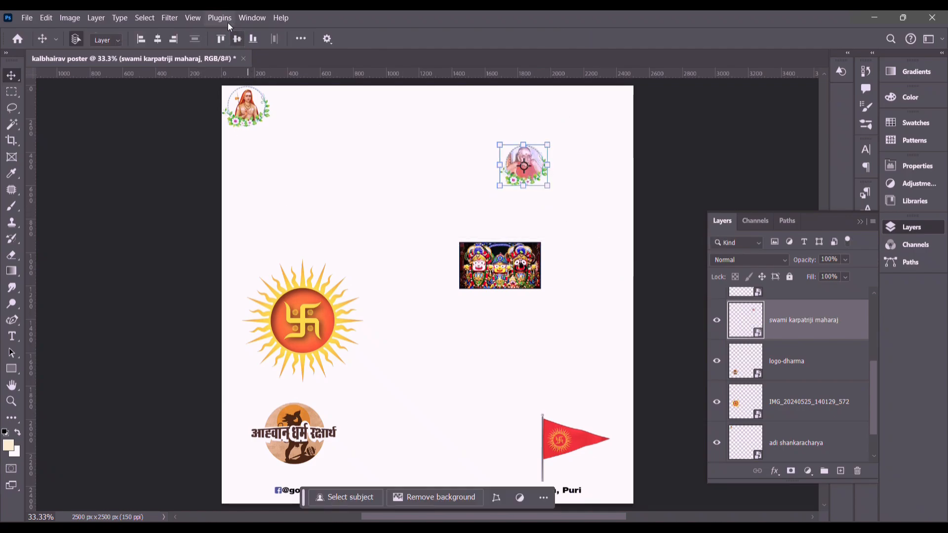
{"action": "left_click", "coordinate": [173, 39]}
{"action": "left_click", "coordinate": [221, 38]}
Step: Scale the 1jagannath ji image proportionally to 150 px wide and align it to the canvas's top edge, centred horizontally
{"action": "left_click", "coordinate": [514, 262]}
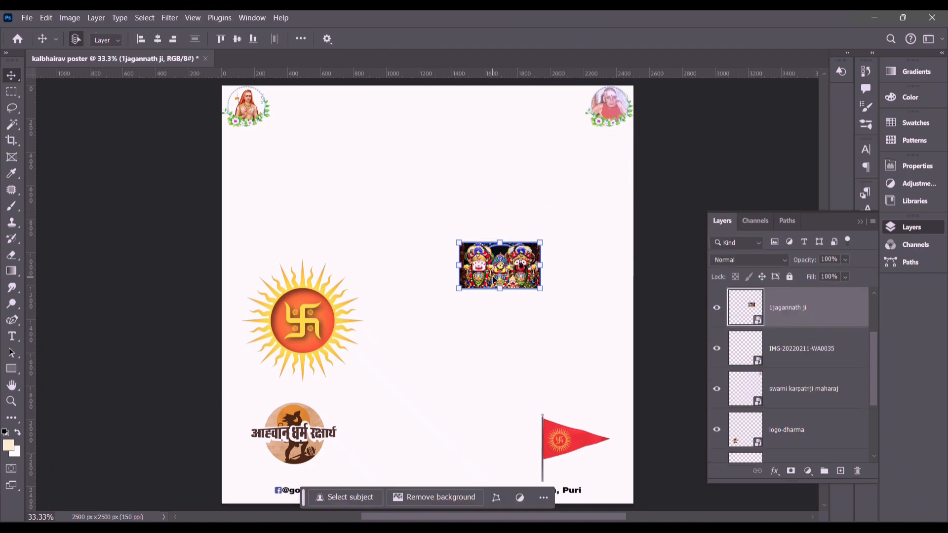
{"action": "key", "text": "ctrl+t"}
{"action": "right_click", "coordinate": [247, 34]}
{"action": "left_click", "coordinate": [232, 37]}
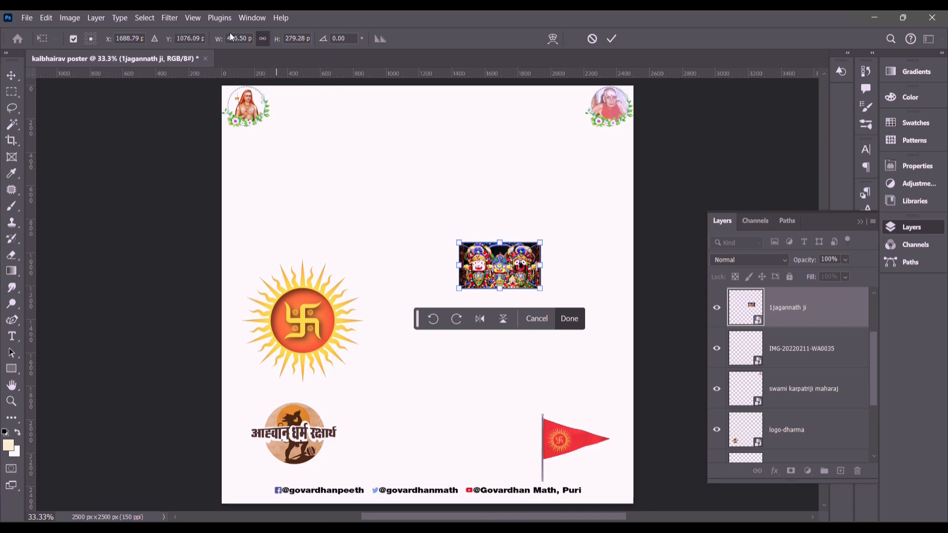
{"action": "type", "text": "300"}
{"action": "key", "text": "Return"}
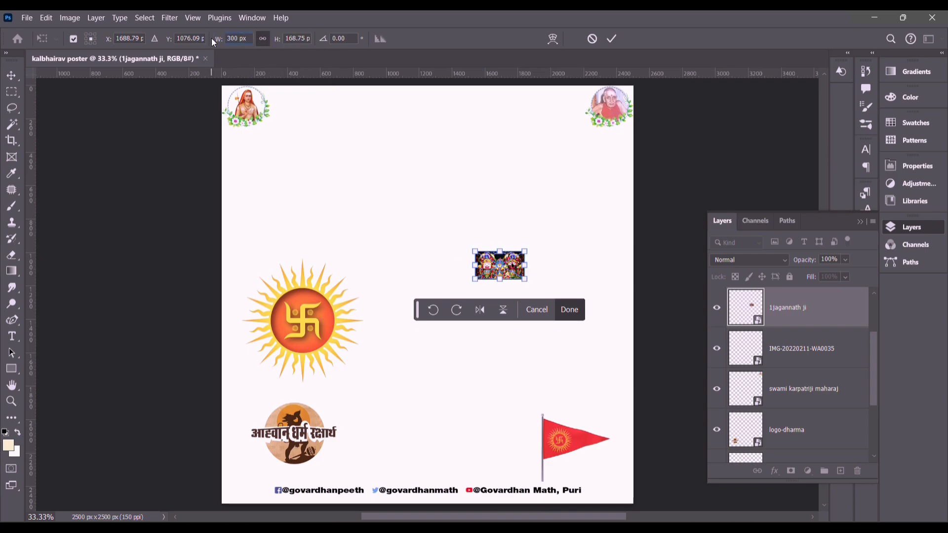
{"action": "type", "text": "200"}
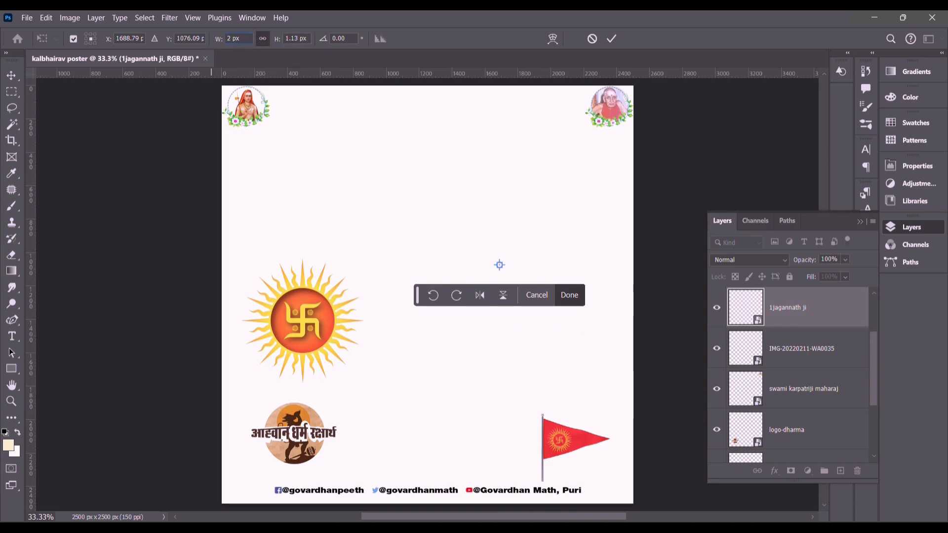
{"action": "key", "text": "BackSpace"}
{"action": "key", "text": "BackSpace"}
{"action": "key", "text": "BackSpace"}
{"action": "type", "text": "150"}
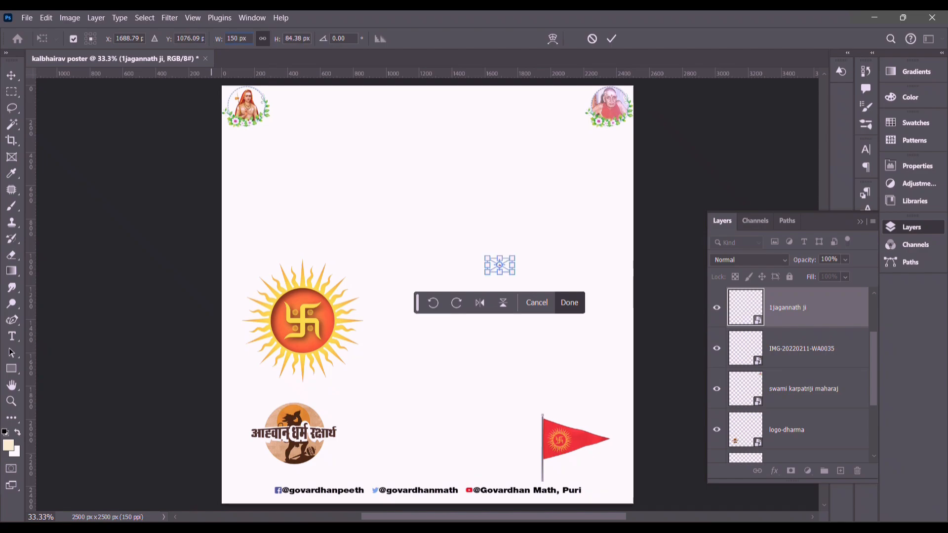
{"action": "left_click", "coordinate": [570, 303]}
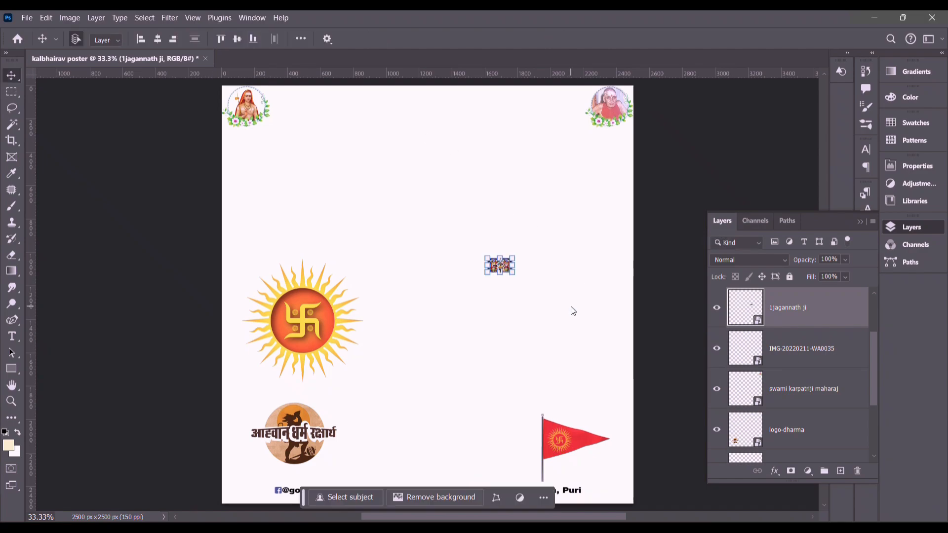
{"action": "left_click", "coordinate": [159, 40]}
{"action": "left_click", "coordinate": [222, 39]}
Step: Scale the swastika sun emblem proportionally to a width of 300 px
{"action": "left_click", "coordinate": [318, 336]}
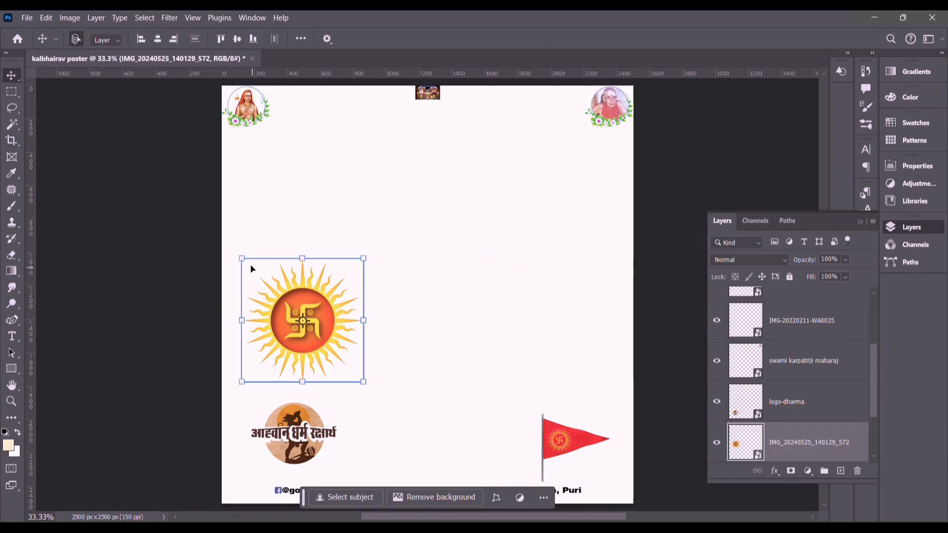
{"action": "key", "text": "ctrl+t"}
{"action": "type", "text": "300"}
{"action": "key", "text": "Return"}
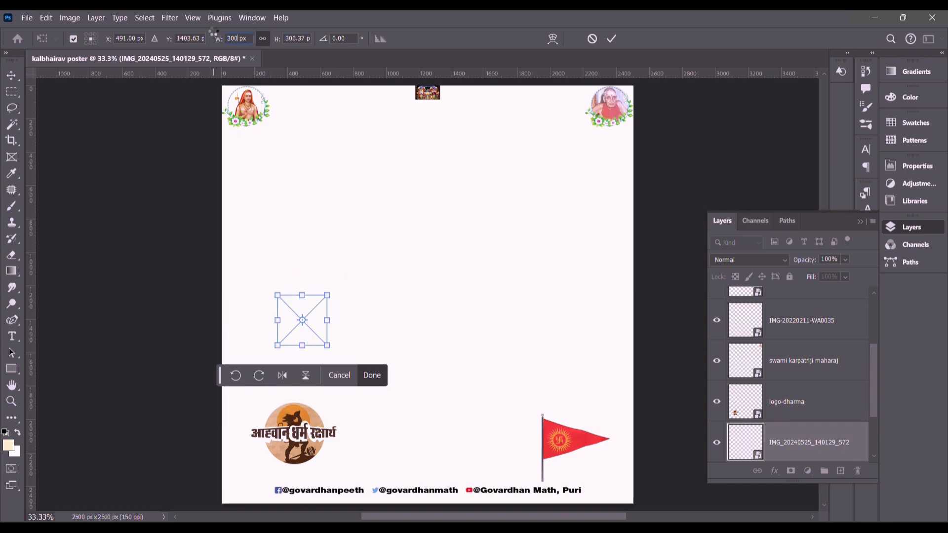
{"action": "left_click", "coordinate": [384, 383]}
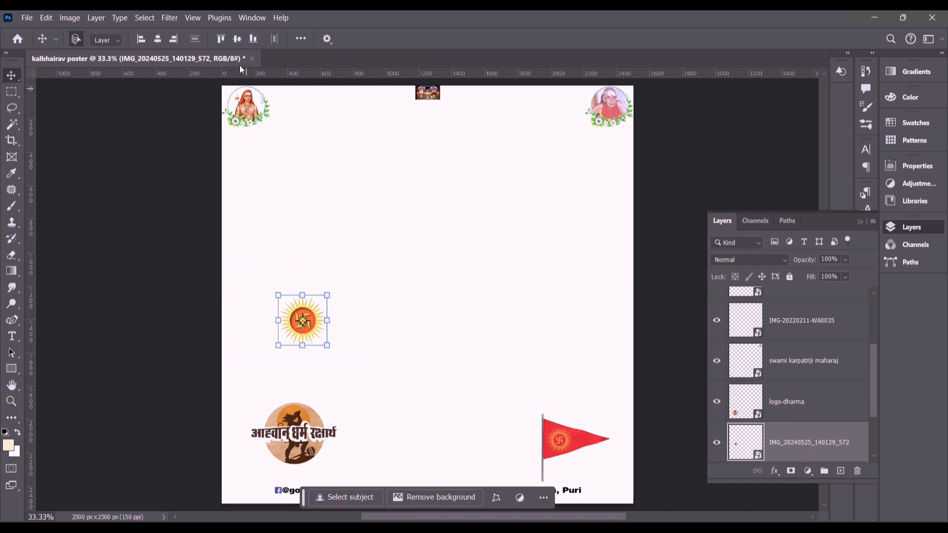
Step: Align the sun emblem to the canvas's top-left corner and move it straight down below the adi shankaracharya image
{"action": "left_click", "coordinate": [141, 39]}
{"action": "left_click", "coordinate": [221, 39]}
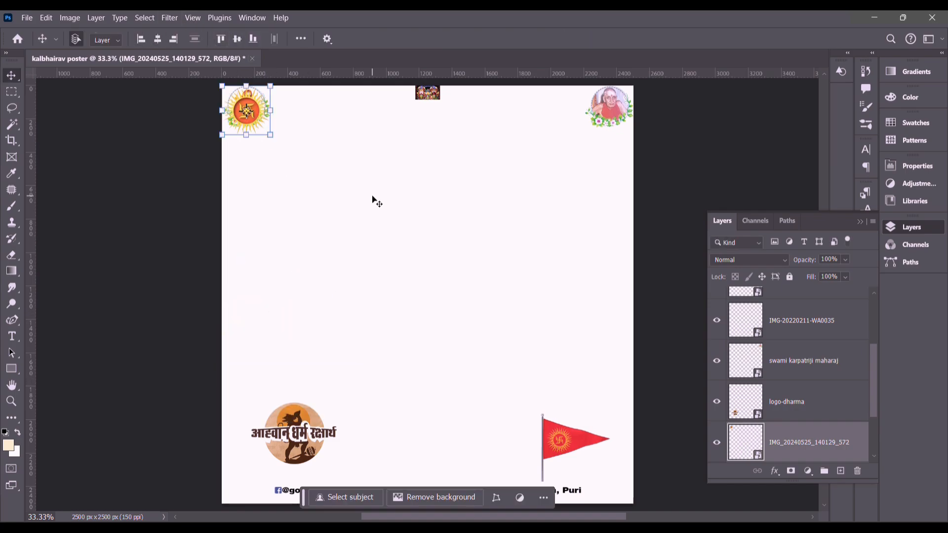
{"action": "key", "text": "shift+Down"}
{"action": "key", "text": "shift+Down"}
{"action": "key", "text": "shift+Down"}
{"action": "key", "text": "shift+Down"}
{"action": "key", "text": "shift+Down"}
{"action": "key", "text": "shift+Down"}
{"action": "key", "text": "shift+Down"}
{"action": "key", "text": "shift+Down"}
{"action": "key", "text": "shift+Down"}
{"action": "key", "text": "shift+Down"}
{"action": "key", "text": "shift+Down"}
{"action": "key", "text": "shift+Down"}
{"action": "key", "text": "shift+Down"}
{"action": "key", "text": "shift+Down"}
{"action": "key", "text": "shift+Down"}
{"action": "key", "text": "shift+Down"}
{"action": "key", "text": "shift+Down"}
{"action": "key", "text": "shift+Down"}
{"action": "key", "text": "shift+Down"}
{"action": "key", "text": "shift+Down"}
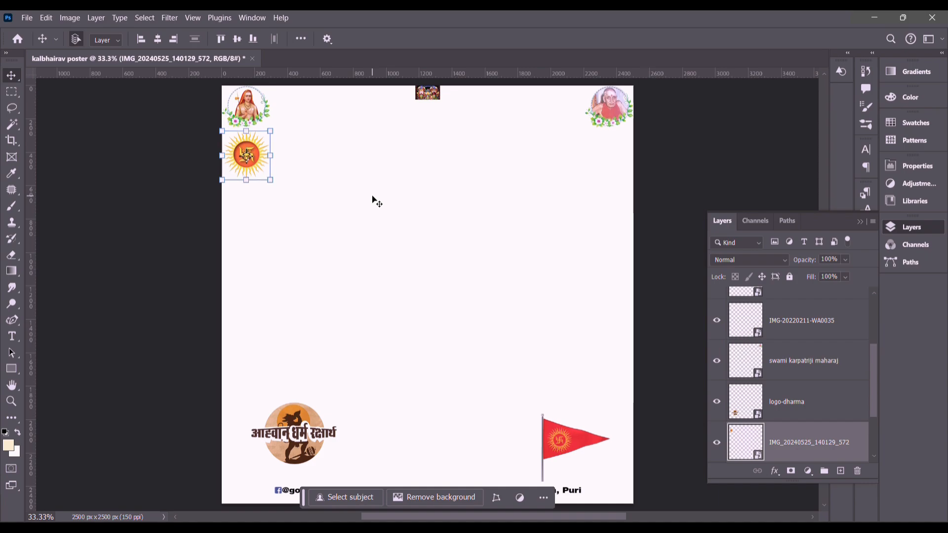
{"action": "key", "text": "shift+Down"}
{"action": "key", "text": "shift+Down"}
{"action": "key", "text": "shift+Down"}
{"action": "key", "text": "shift+Down"}
{"action": "key", "text": "shift+Down"}
Step: Nudge the adi shankaracharya image slightly down and right to leave a margin from the canvas corner
{"action": "left_click", "coordinate": [249, 105]}
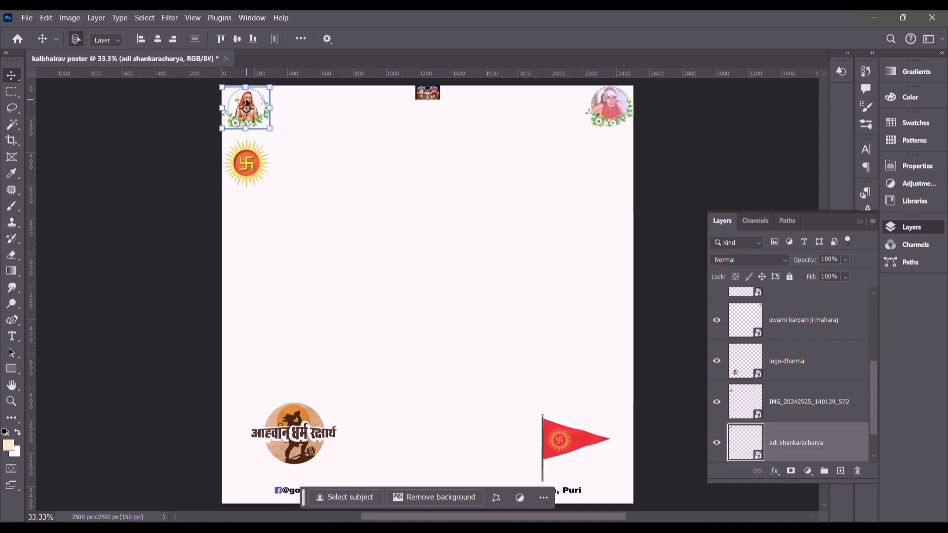
{"action": "key", "text": "shift+Down"}
{"action": "key", "text": "shift+Right"}
{"action": "key", "text": "shift+Right"}
{"action": "key", "text": "shift+Right"}
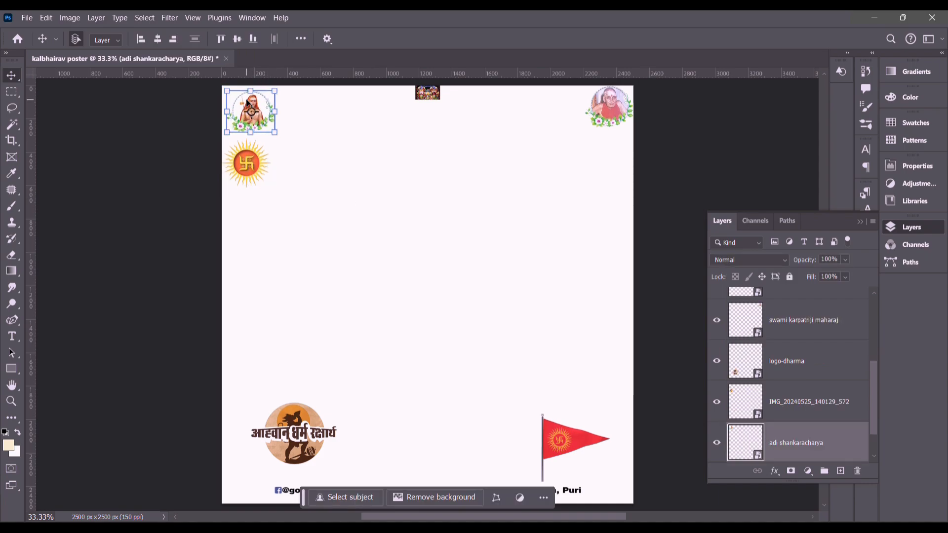
Step: Nudge the swami karpatriji maharaj image slightly down and left to leave a matching margin from the canvas corner
{"action": "left_click", "coordinate": [618, 106]}
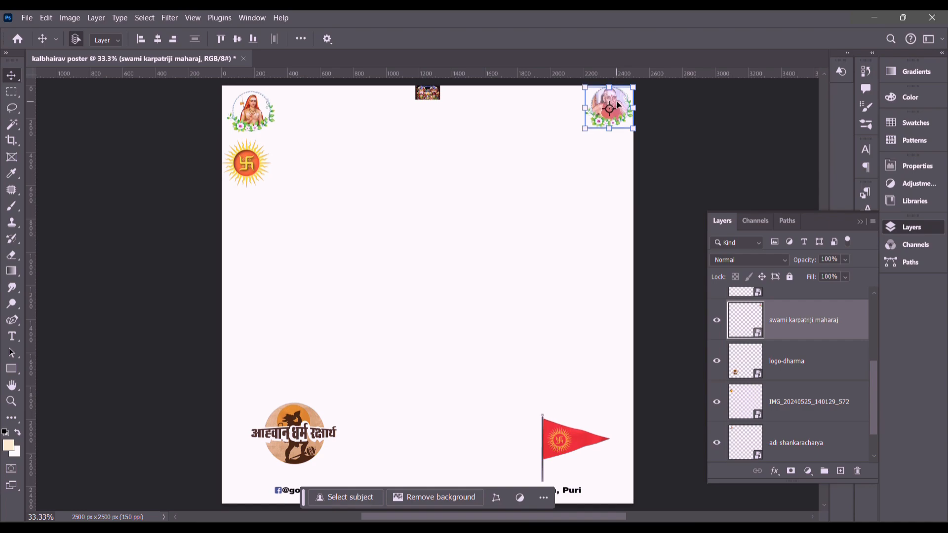
{"action": "key", "text": "shift+Down"}
{"action": "key", "text": "shift+Left"}
{"action": "key", "text": "shift+Left"}
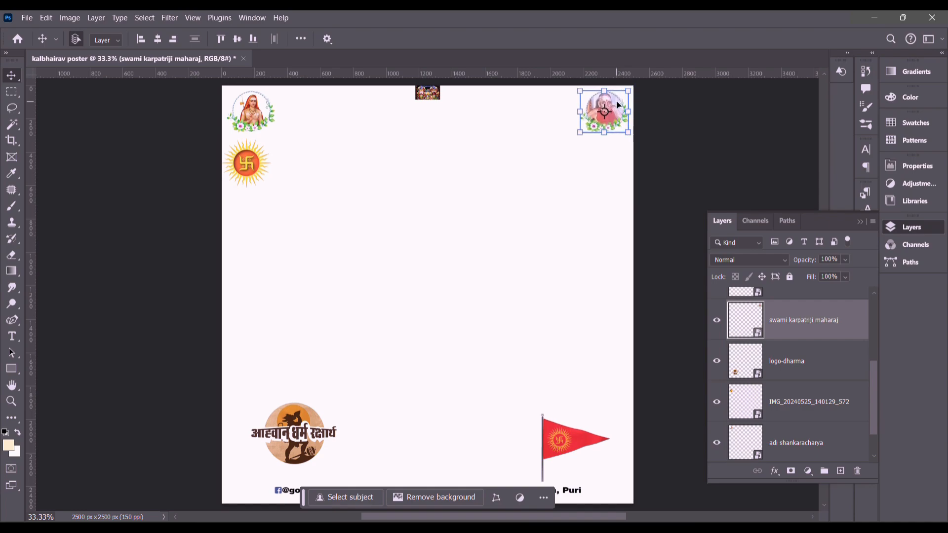
{"action": "left_click", "coordinate": [450, 212]}
Step: Move the 1jagannath ji image down midway between the two portraits and add horizontal guides along the portraits' top and bottom edges
{"action": "left_click", "coordinate": [429, 94]}
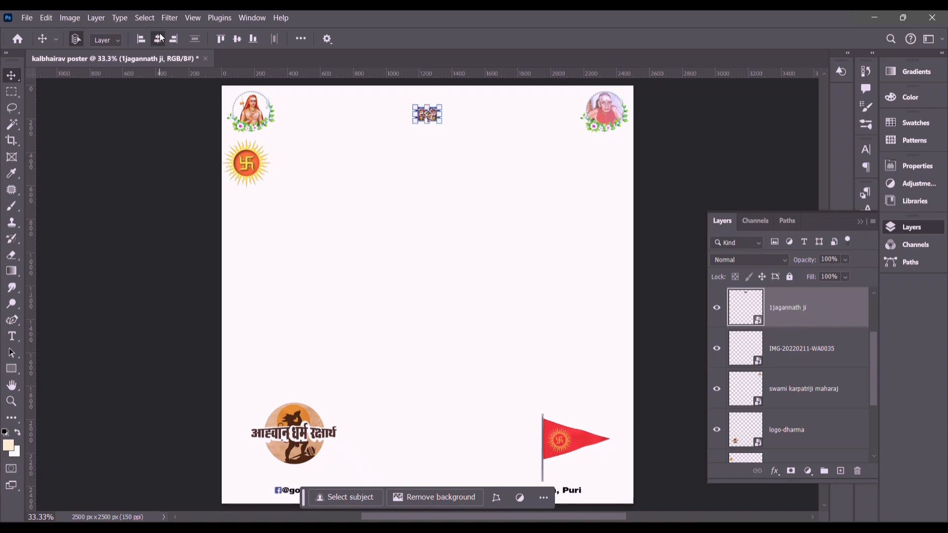
{"action": "left_click", "coordinate": [142, 188]}
{"action": "left_click_drag", "start_coordinate": [380, 79], "coordinate": [572, 132]}
{"action": "left_click_drag", "start_coordinate": [537, 74], "coordinate": [537, 91]}
{"action": "left_click", "coordinate": [436, 115]}
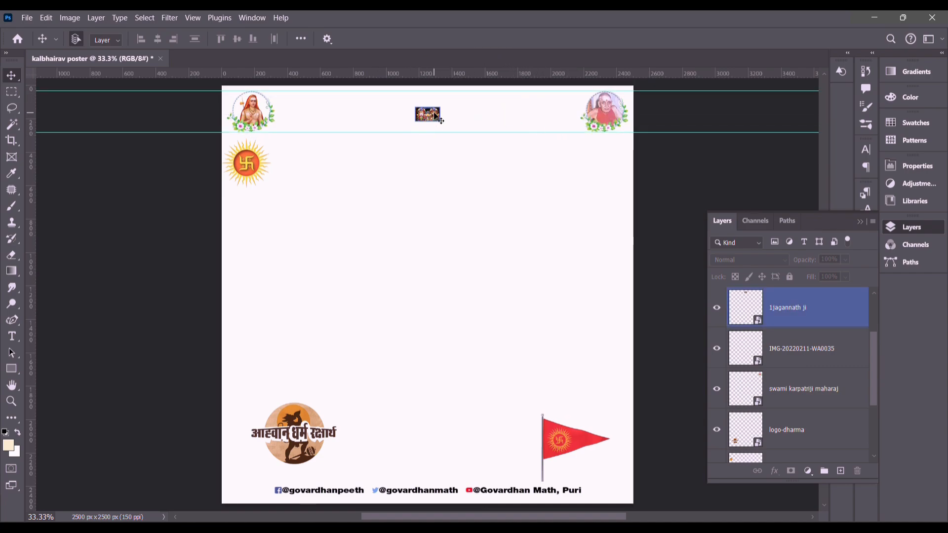
Step: Scale the sun emblem down slightly and centre it beneath the adi shankaracharya image
{"action": "mouse_move", "coordinate": [251, 171]}
{"action": "left_mouse_down"}
{"action": "mouse_move", "coordinate": [255, 188]}
{"action": "mouse_move", "coordinate": [255, 175]}
{"action": "left_mouse_up"}
{"action": "left_click_drag", "start_coordinate": [226, 146], "coordinate": [254, 168]}
{"action": "left_click", "coordinate": [329, 226]}
{"action": "left_click", "coordinate": [331, 201]}
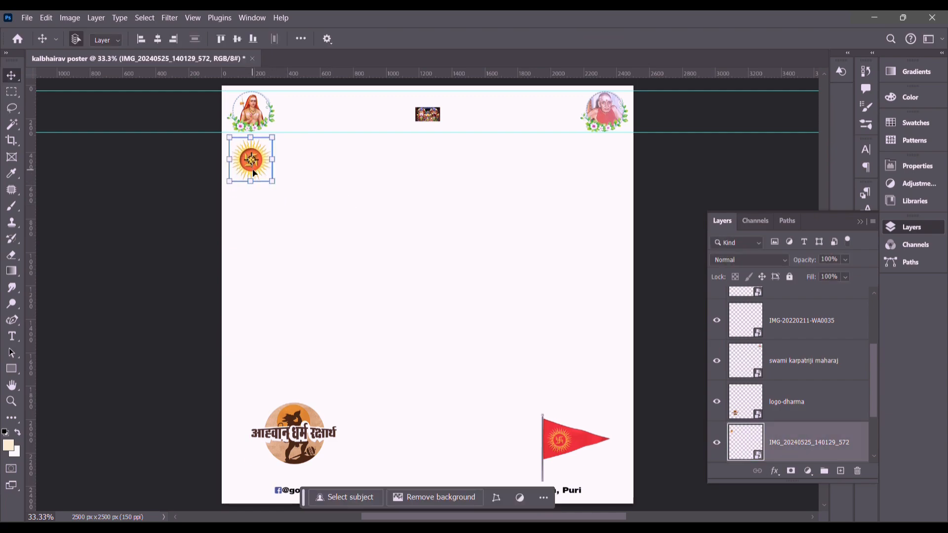
{"action": "left_click", "coordinate": [422, 203]}
Step: Enlarge the social media bar so it spans almost the full width of the canvas
{"action": "scroll", "coordinate": [423, 204], "scroll_direction": "down", "scroll_amount": 1}
{"action": "left_click", "coordinate": [423, 483]}
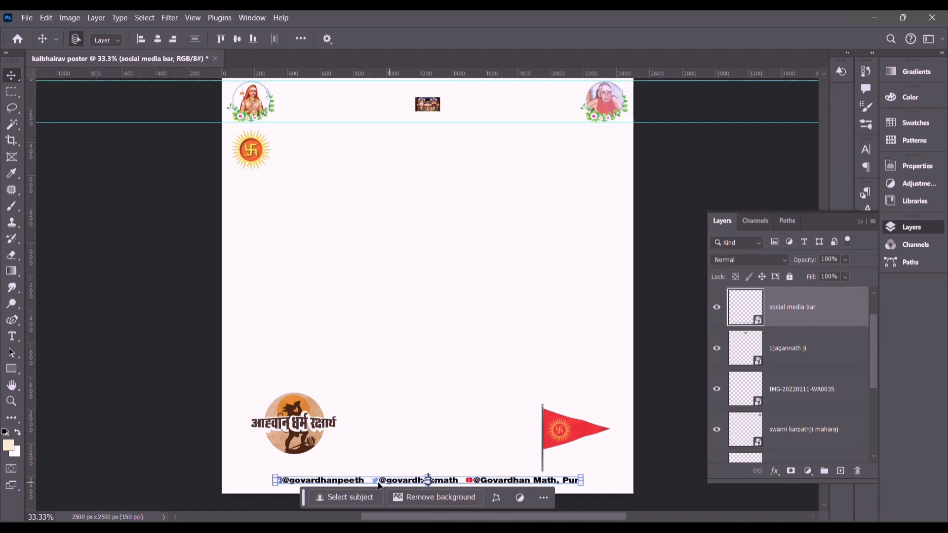
{"action": "left_click_drag", "start_coordinate": [272, 473], "coordinate": [222, 469]}
{"action": "left_click_drag", "start_coordinate": [571, 466], "coordinate": [615, 469]}
{"action": "left_click", "coordinate": [493, 493]}
Step: Move the social media bar down near the canvas's bottom edge and centre it horizontally
{"action": "key", "text": "Right"}
{"action": "key", "text": "Right"}
{"action": "key", "text": "Down"}
{"action": "key", "text": "Down"}
{"action": "key", "text": "Down"}
{"action": "key", "text": "Down"}
{"action": "key", "text": "Down"}
{"action": "key", "text": "Down"}
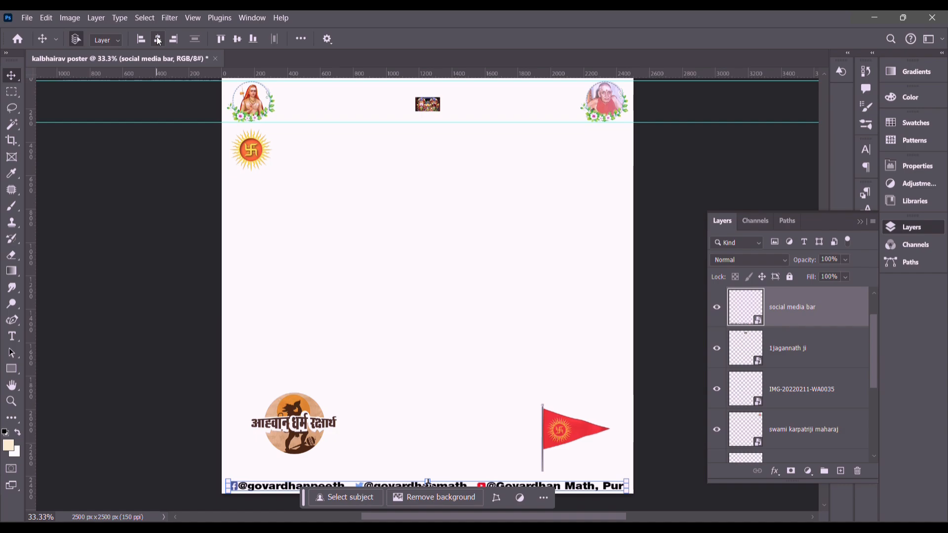
Step: Shrink the logo-dharma emblem and place it at the canvas's lower left, just above the social media bar
{"action": "scroll", "coordinate": [396, 161], "scroll_direction": "up", "scroll_amount": 1}
{"action": "scroll", "coordinate": [534, 301], "scroll_direction": "down", "scroll_amount": 3}
{"action": "left_click", "coordinate": [330, 376]}
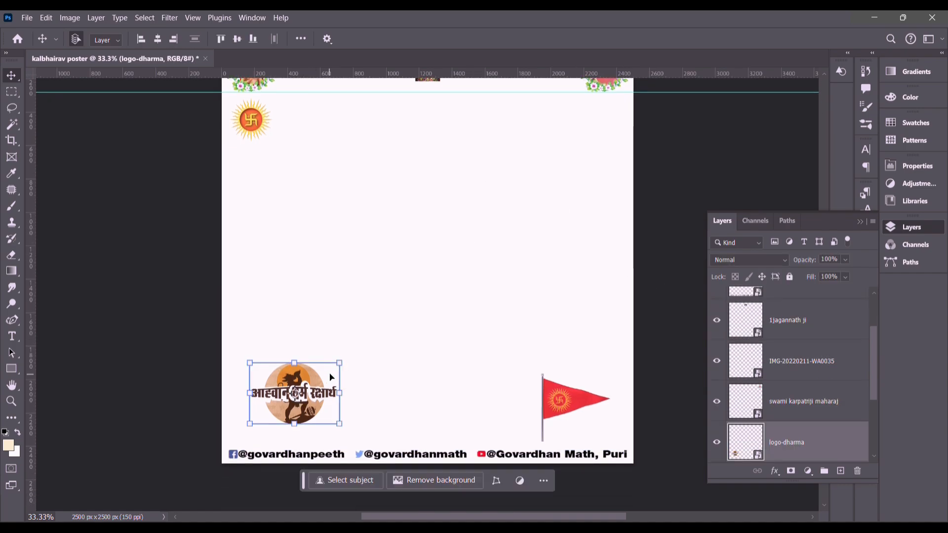
{"action": "left_click_drag", "start_coordinate": [339, 363], "coordinate": [290, 396]}
{"action": "left_click", "coordinate": [336, 452]}
{"action": "left_click_drag", "start_coordinate": [268, 431], "coordinate": [246, 449]}
{"action": "left_click", "coordinate": [164, 373]}
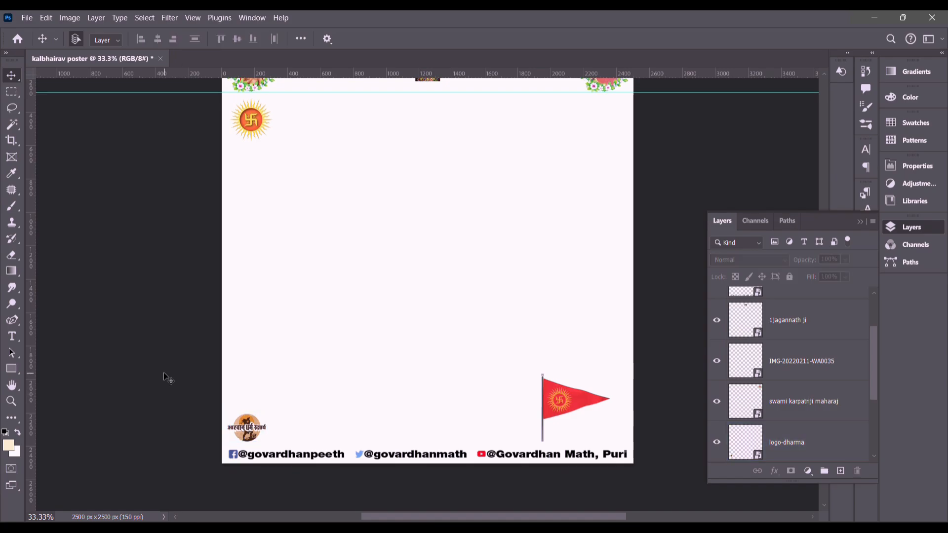
Step: Save the document as kalbhairav poster.psd in Photoshop format
{"action": "scroll", "coordinate": [164, 373], "scroll_direction": "up", "scroll_amount": 1}
{"action": "scroll", "coordinate": [159, 354], "scroll_direction": "down", "scroll_amount": 1}
{"action": "left_click", "coordinate": [26, 18]}
{"action": "left_click", "coordinate": [36, 151]}
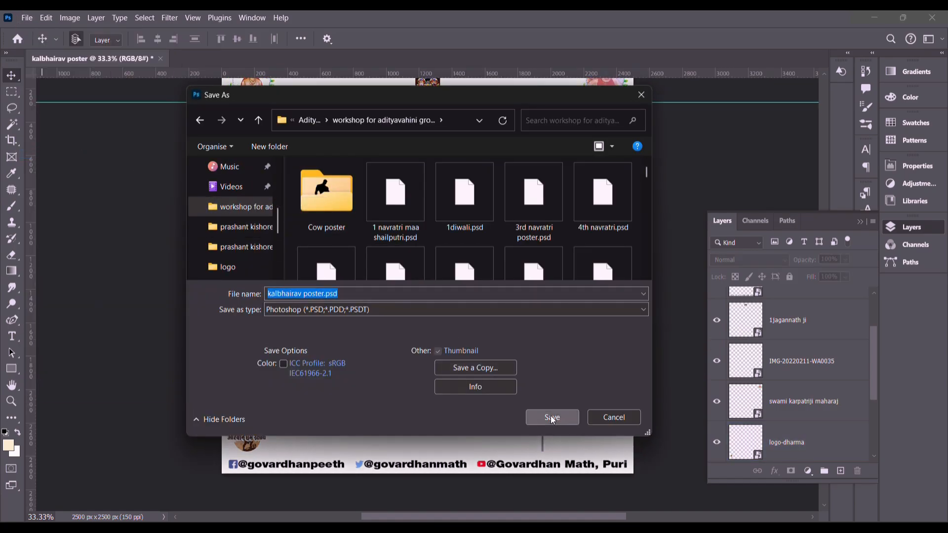
{"action": "left_click", "coordinate": [551, 417]}
{"action": "left_click", "coordinate": [576, 141]}
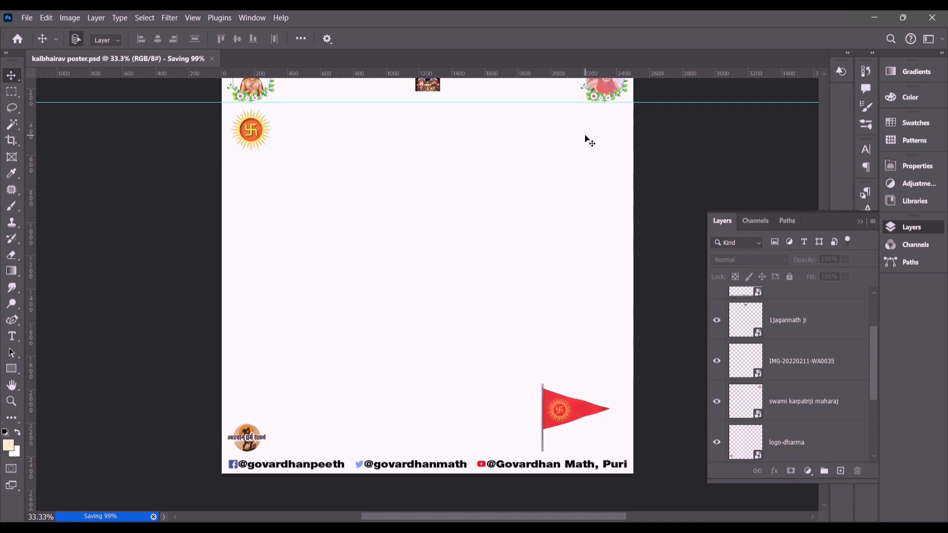
Step: Move the red flag to the canvas's right margin and shrink it so it sits just above the social media bar
{"action": "left_click", "coordinate": [566, 421]}
{"action": "left_click_drag", "start_coordinate": [563, 419], "coordinate": [581, 417]}
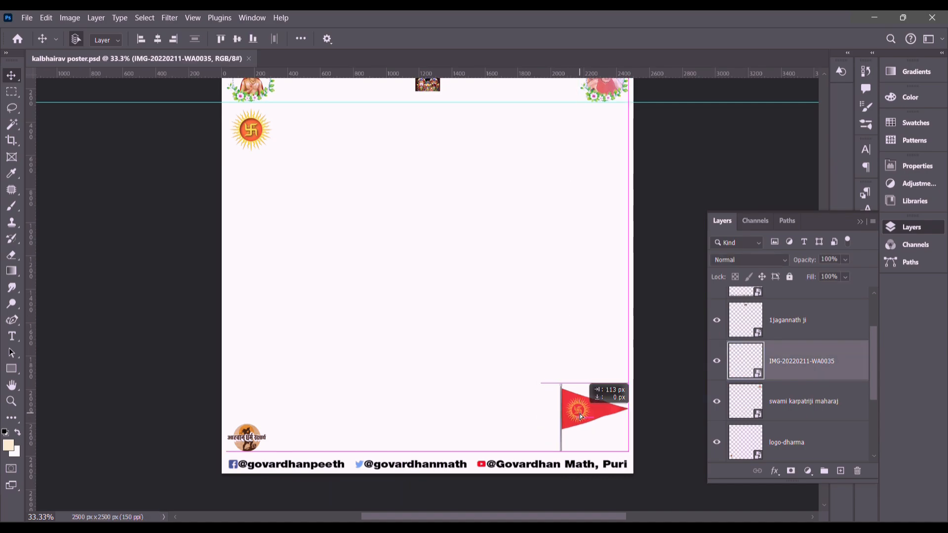
{"action": "key", "text": "ctrl+t"}
{"action": "left_click_drag", "start_coordinate": [565, 377], "coordinate": [608, 429]}
{"action": "key", "text": "Return"}
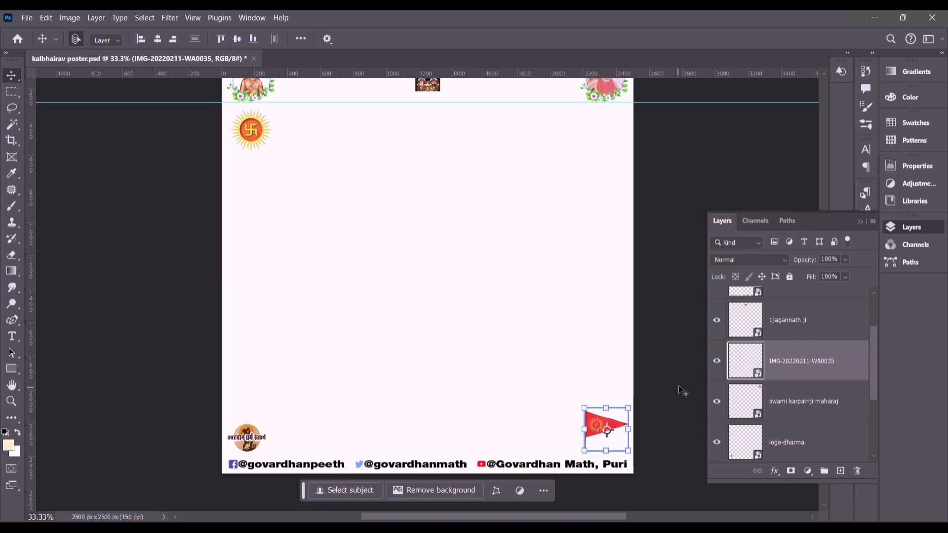
{"action": "left_click", "coordinate": [679, 386]}
{"action": "scroll", "coordinate": [635, 268], "scroll_direction": "down", "scroll_amount": 1}
{"action": "scroll", "coordinate": [615, 226], "scroll_direction": "up", "scroll_amount": 3}
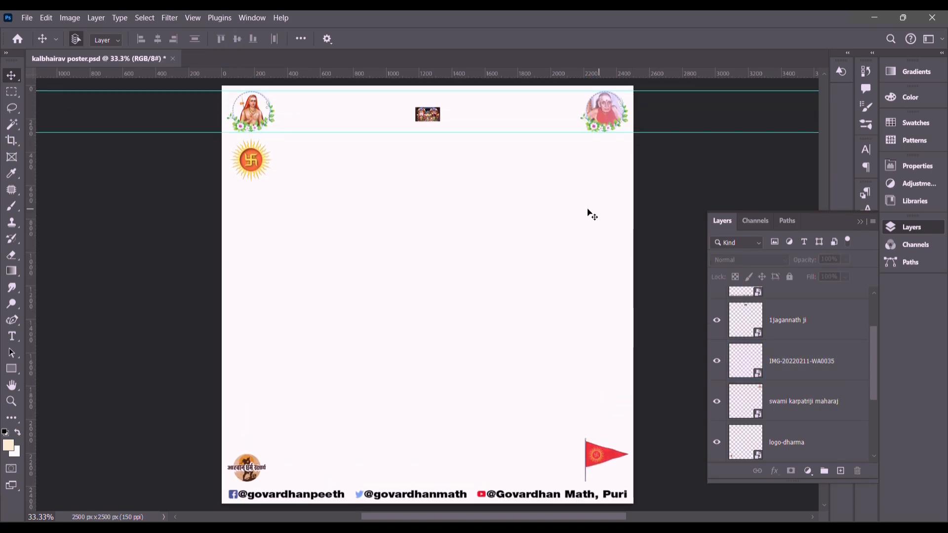
Step: Save the changes to kalbhairav poster.psd
{"action": "left_click", "coordinate": [26, 18]}
{"action": "left_click", "coordinate": [67, 149]}
{"action": "left_click", "coordinate": [575, 245]}
Step: Open durgashtami.psd from the workshop folder as a source for the heading text
{"action": "left_click", "coordinate": [27, 17]}
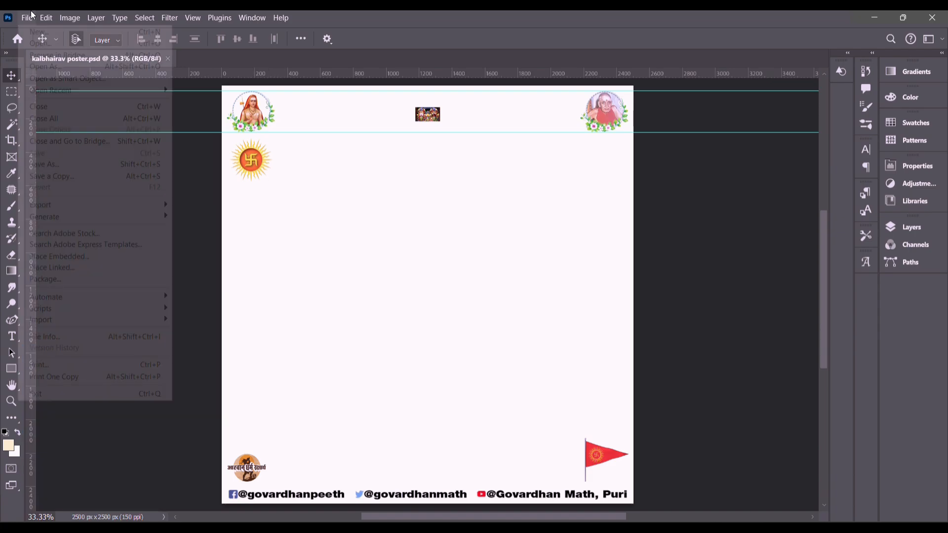
{"action": "left_click", "coordinate": [64, 56]}
{"action": "scroll", "coordinate": [528, 229], "scroll_direction": "down", "scroll_amount": 8}
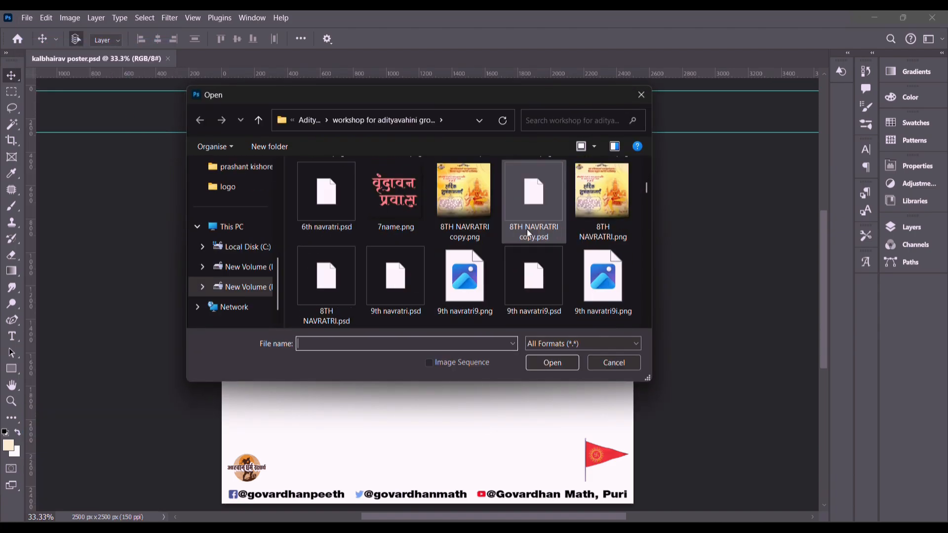
{"action": "scroll", "coordinate": [532, 238], "scroll_direction": "down", "scroll_amount": 3}
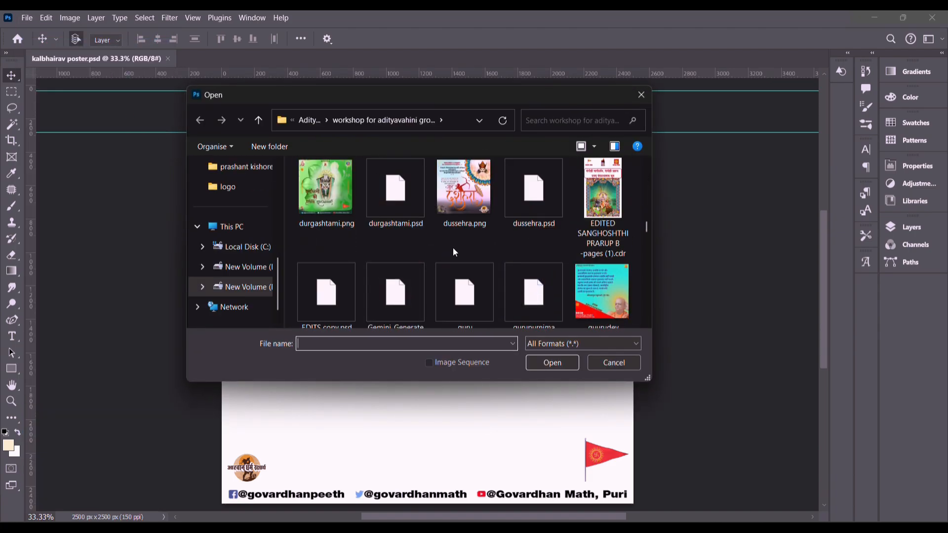
{"action": "left_click", "coordinate": [405, 191]}
{"action": "left_click", "coordinate": [561, 365]}
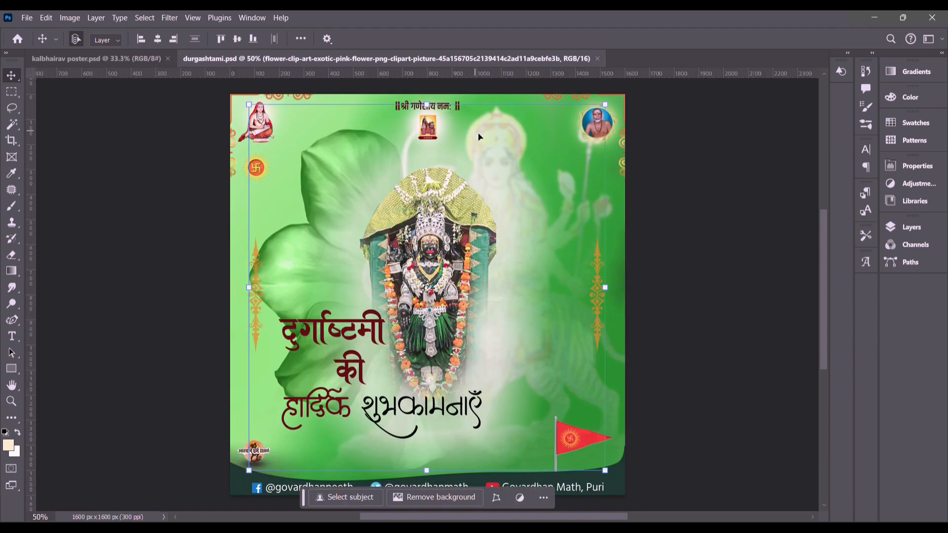
Step: Copy the ॥श्री गणेशाय नमः॥ text from durgashtami.psd into the Kalbhairav poster and place it at the canvas's top edge
{"action": "left_click", "coordinate": [449, 110]}
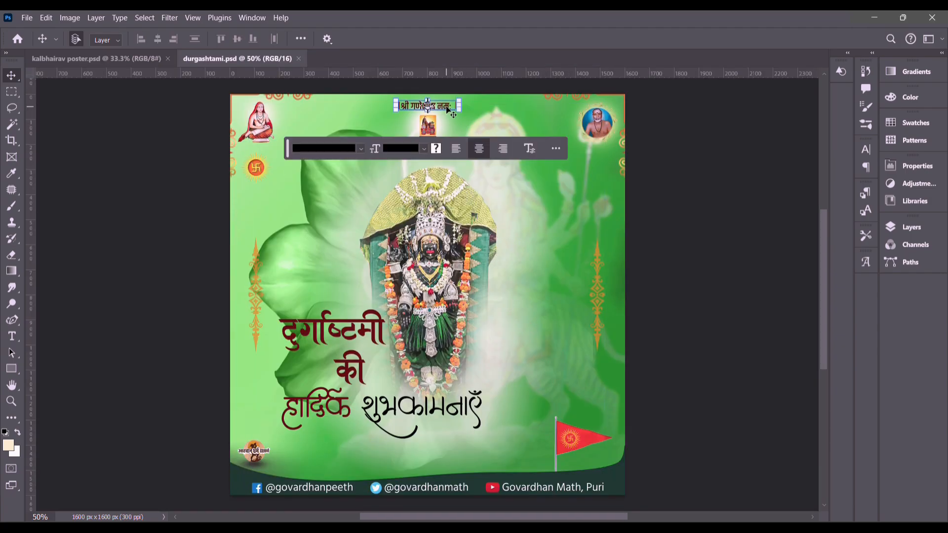
{"action": "left_click_drag", "start_coordinate": [120, 73], "coordinate": [401, 275]}
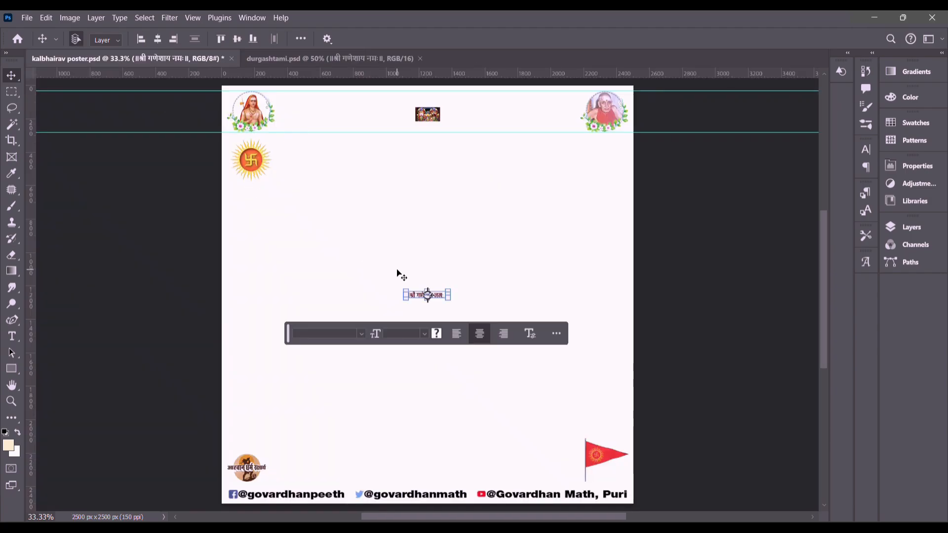
{"action": "left_click", "coordinate": [168, 39]}
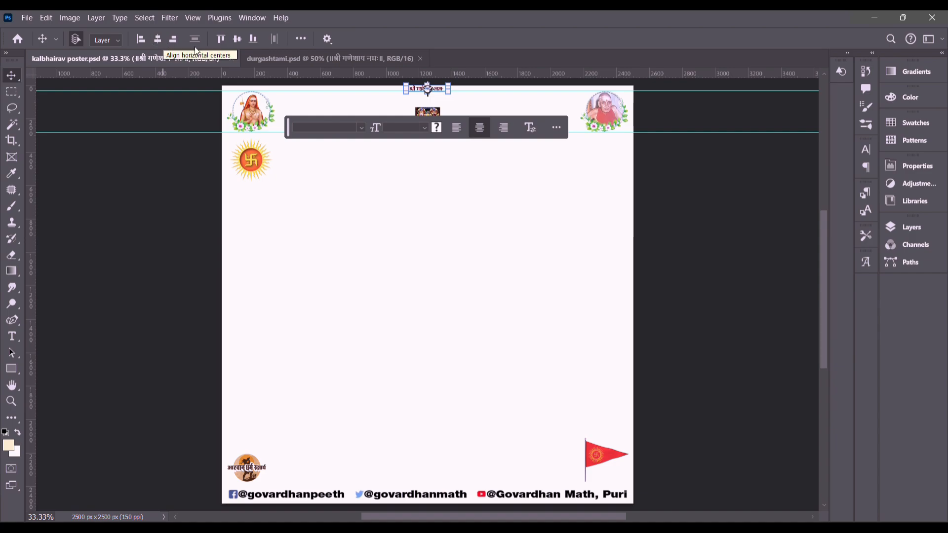
Step: Enlarge the ॥श्री गणेशाय नमः॥ heading and centre it horizontally just above the small deity picture
{"action": "left_click_drag", "start_coordinate": [449, 94], "coordinate": [472, 104]}
{"action": "left_click", "coordinate": [508, 133]}
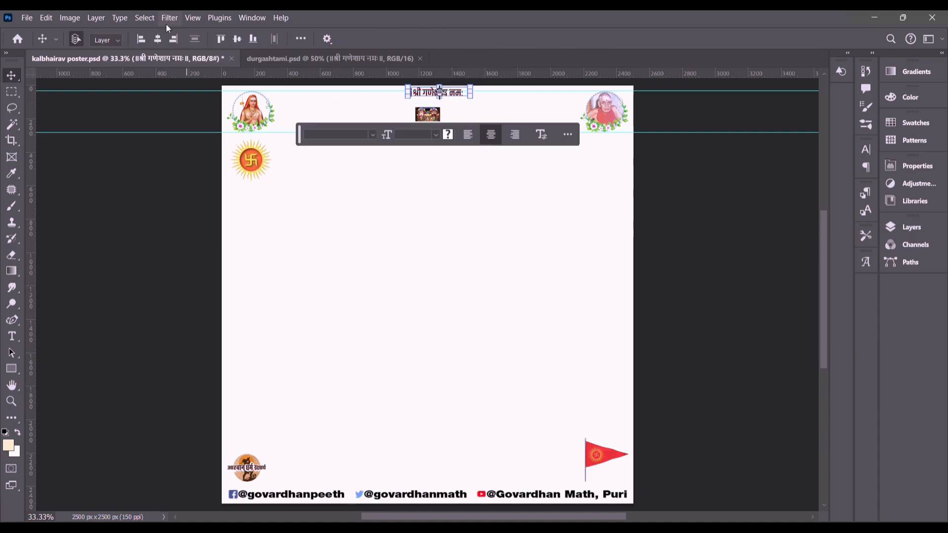
{"action": "left_click", "coordinate": [158, 41]}
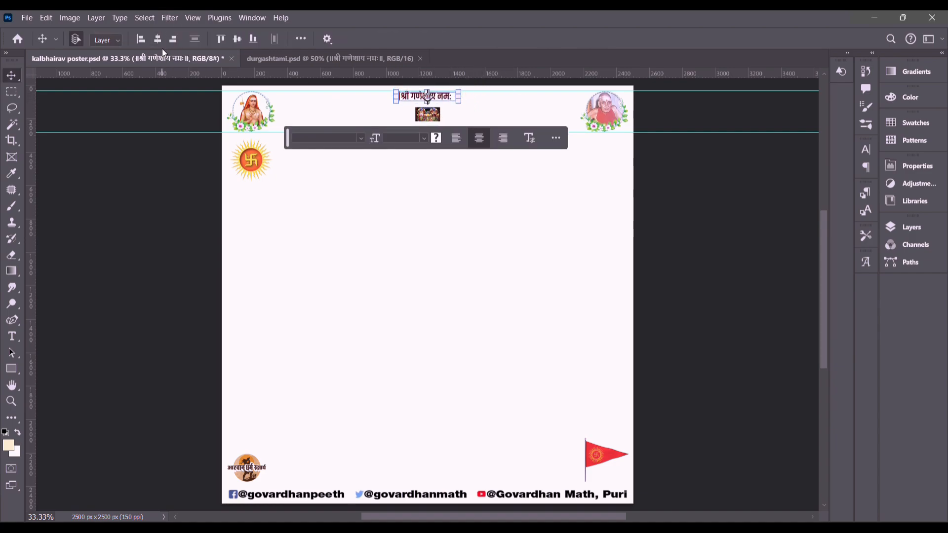
{"action": "left_click", "coordinate": [739, 196]}
Step: Save the poster with its new heading
{"action": "scroll", "coordinate": [730, 194], "scroll_direction": "down", "scroll_amount": 1}
{"action": "scroll", "coordinate": [730, 195], "scroll_direction": "up", "scroll_amount": 1}
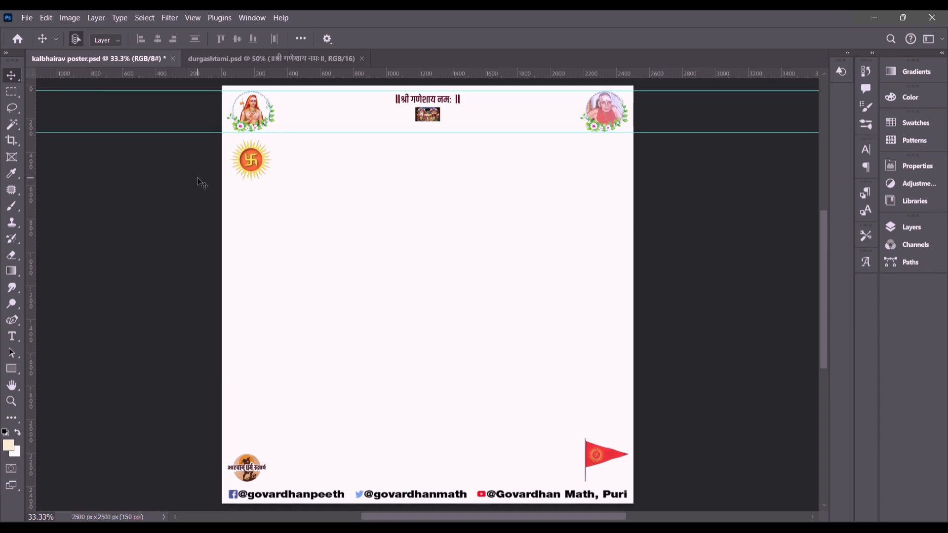
{"action": "left_click", "coordinate": [22, 19]}
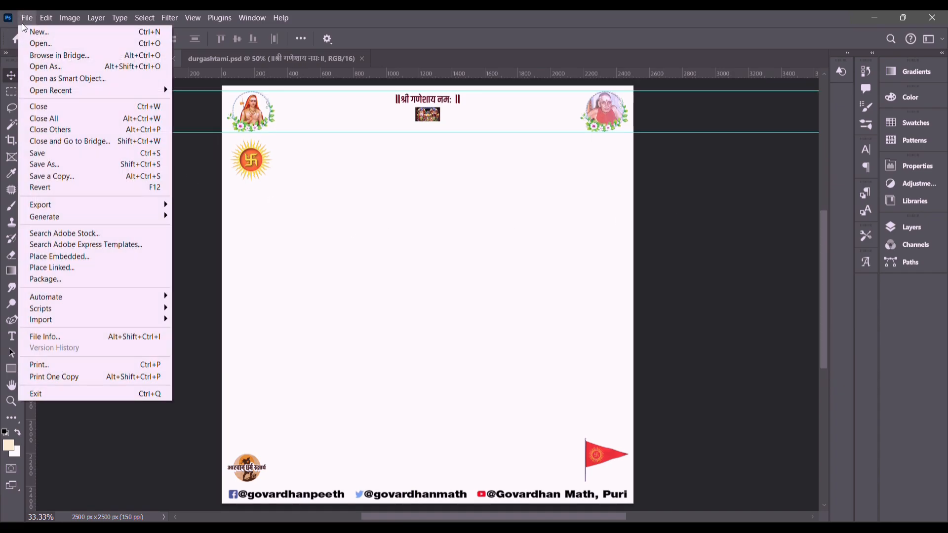
{"action": "left_click", "coordinate": [35, 152]}
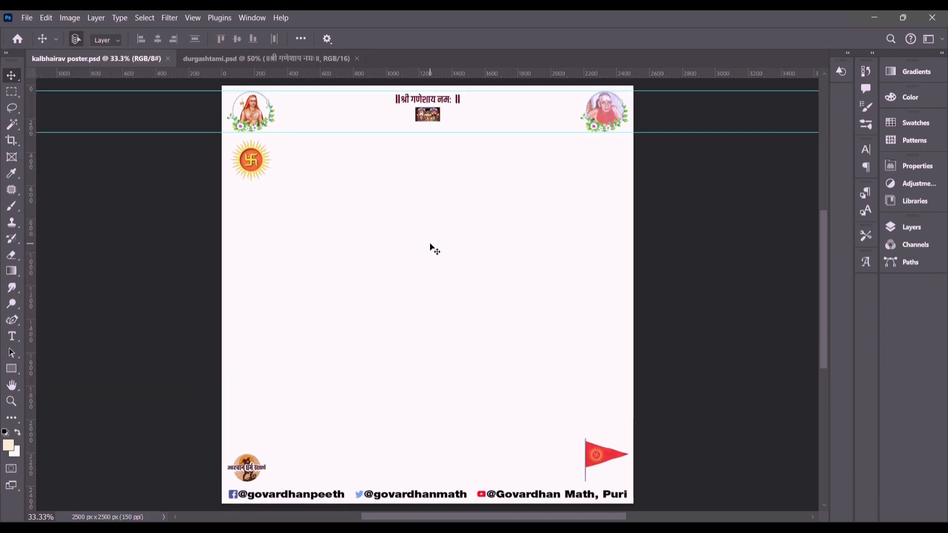
Step: Draw a diamond tile shape about 2474 × 616 px over the social media bar, using the Custom Shape tool's Stitched Patchwork preset
{"action": "scroll", "coordinate": [432, 248], "scroll_direction": "down", "scroll_amount": 1}
{"action": "left_click_drag", "start_coordinate": [11, 369], "coordinate": [90, 428]}
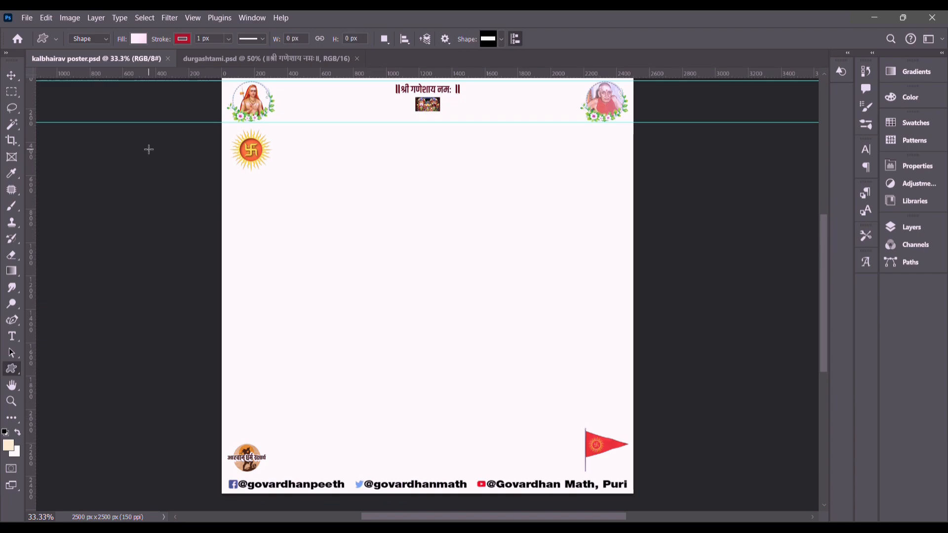
{"action": "left_click", "coordinate": [56, 39]}
{"action": "left_click", "coordinate": [114, 79]}
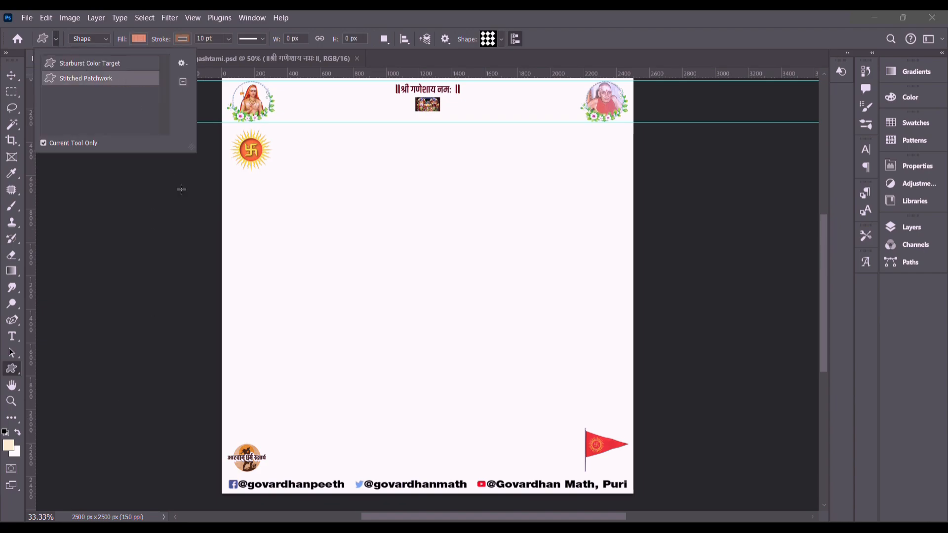
{"action": "left_click_drag", "start_coordinate": [264, 395], "coordinate": [671, 497]}
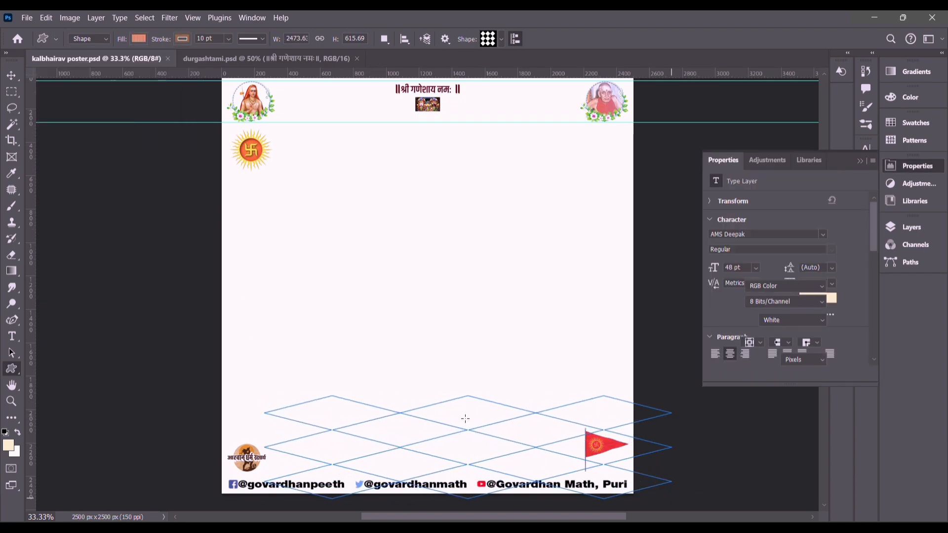
Step: Move the tile shape down over the canvas's bottom edge, scale it to about 2536 px wide and centre it horizontally
{"action": "left_click", "coordinate": [12, 76]}
{"action": "left_click_drag", "start_coordinate": [441, 450], "coordinate": [407, 470]}
{"action": "left_click", "coordinate": [158, 40]}
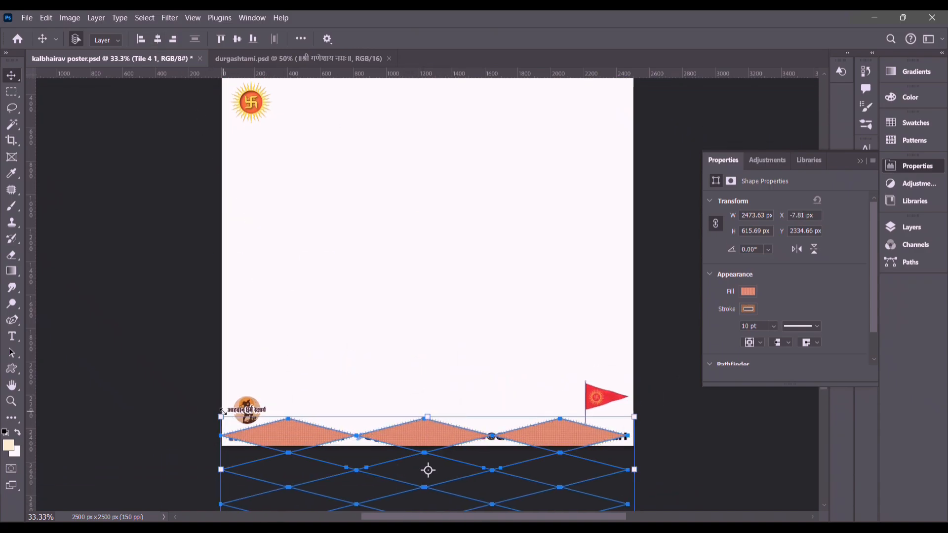
{"action": "left_click_drag", "start_coordinate": [219, 411], "coordinate": [212, 405]}
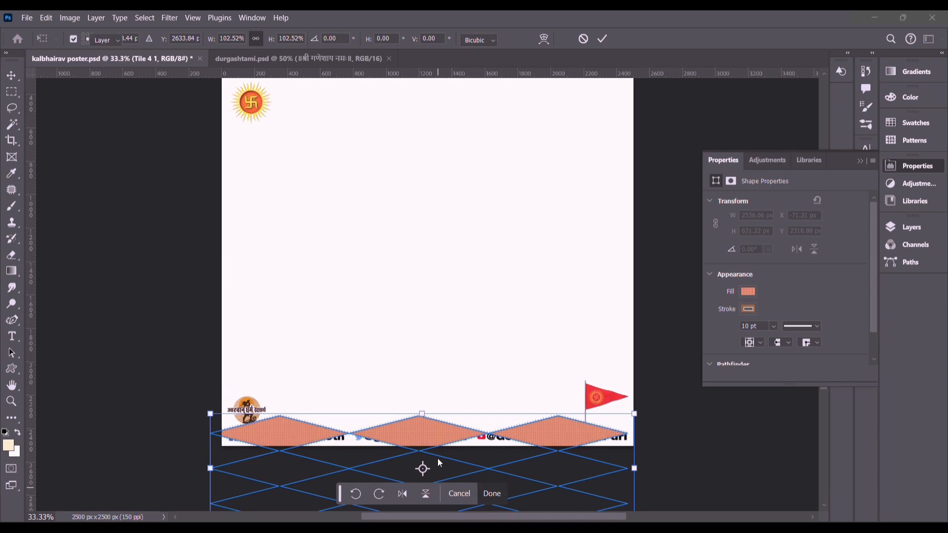
{"action": "key", "text": "Return"}
{"action": "left_click", "coordinate": [159, 40]}
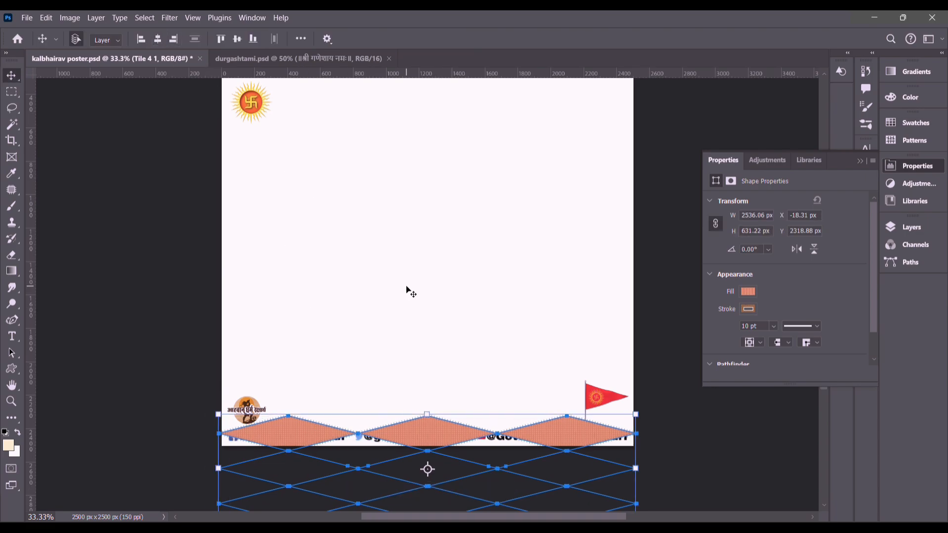
Step: Squash the tile shape to about 88% height and lower it until only its top peaks overlap the canvas's bottom edge
{"action": "scroll", "coordinate": [411, 291], "scroll_direction": "down", "scroll_amount": 3}
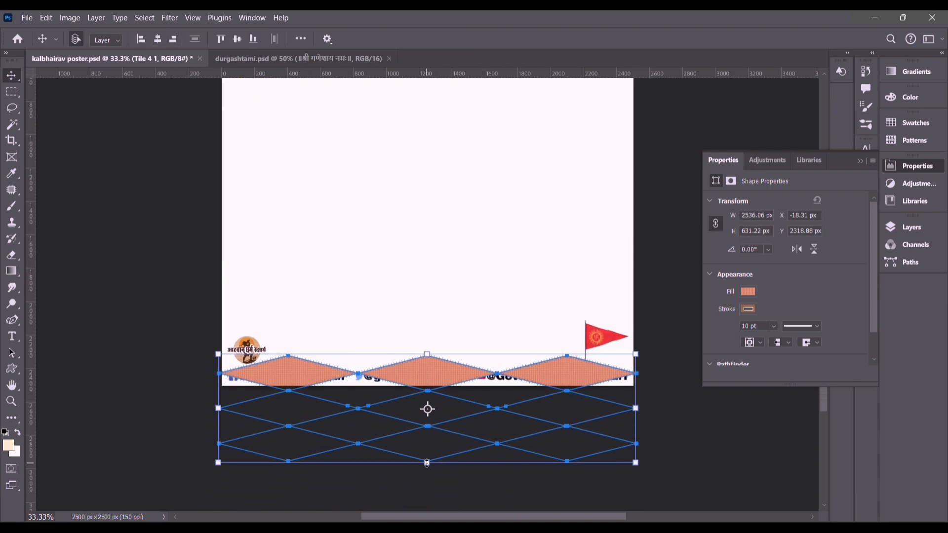
{"action": "left_click_drag", "start_coordinate": [427, 463], "coordinate": [447, 206]}
{"action": "scroll", "coordinate": [449, 219], "scroll_direction": "up", "scroll_amount": 5}
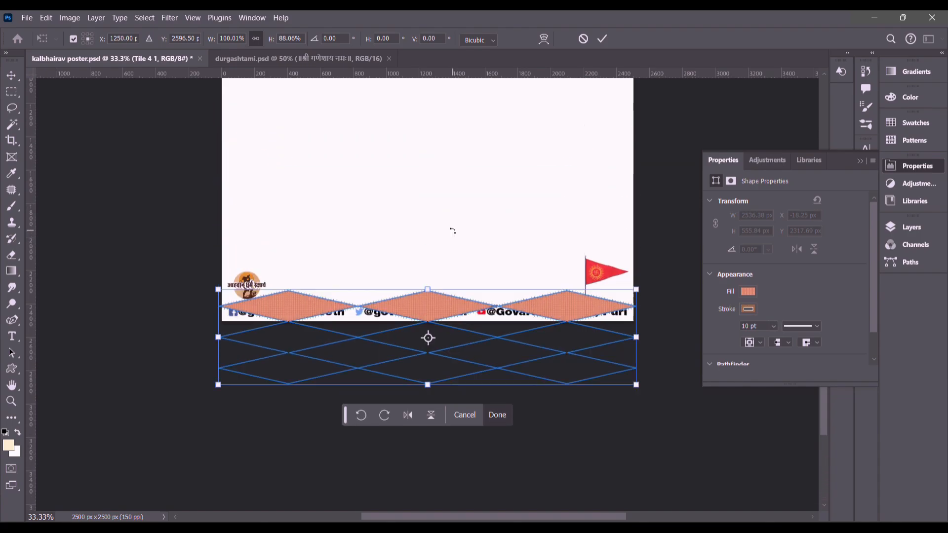
{"action": "key", "text": "shift+Down"}
{"action": "key", "text": "shift+Down"}
{"action": "key", "text": "shift+Down"}
{"action": "key", "text": "shift+Down"}
{"action": "key", "text": "shift+Down"}
{"action": "key", "text": "shift+Down"}
{"action": "key", "text": "shift+Down"}
{"action": "key", "text": "shift+Down"}
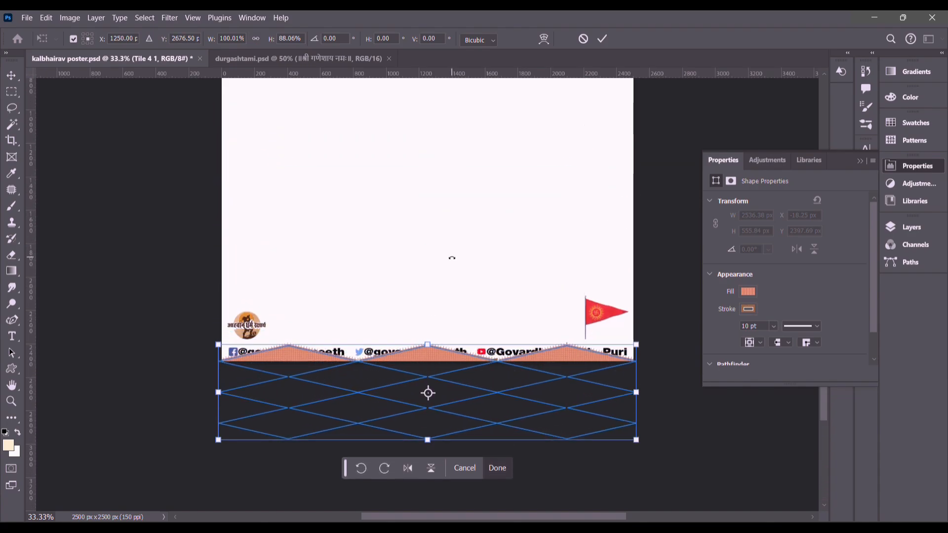
{"action": "left_click", "coordinate": [497, 469]}
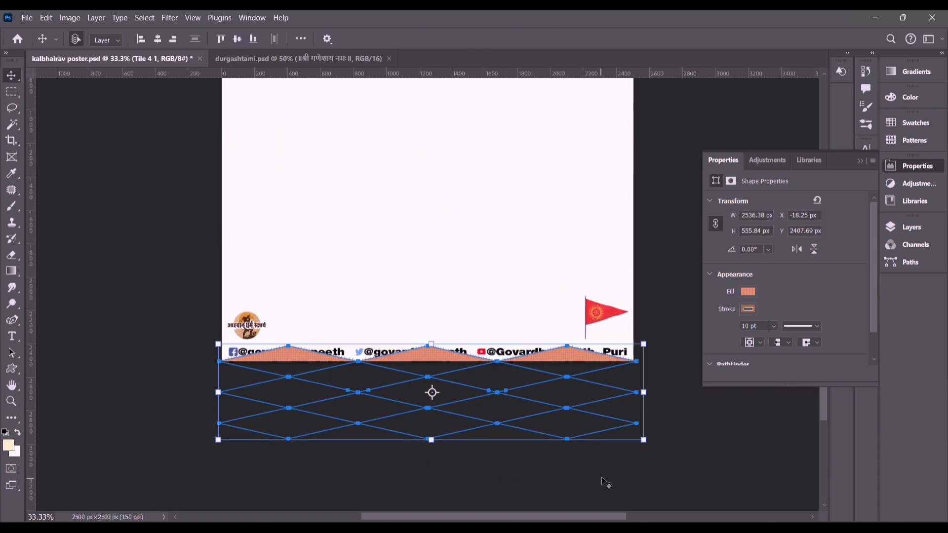
Step: Move the tile shape's layer beneath the social media bar layer
{"action": "left_click", "coordinate": [919, 227]}
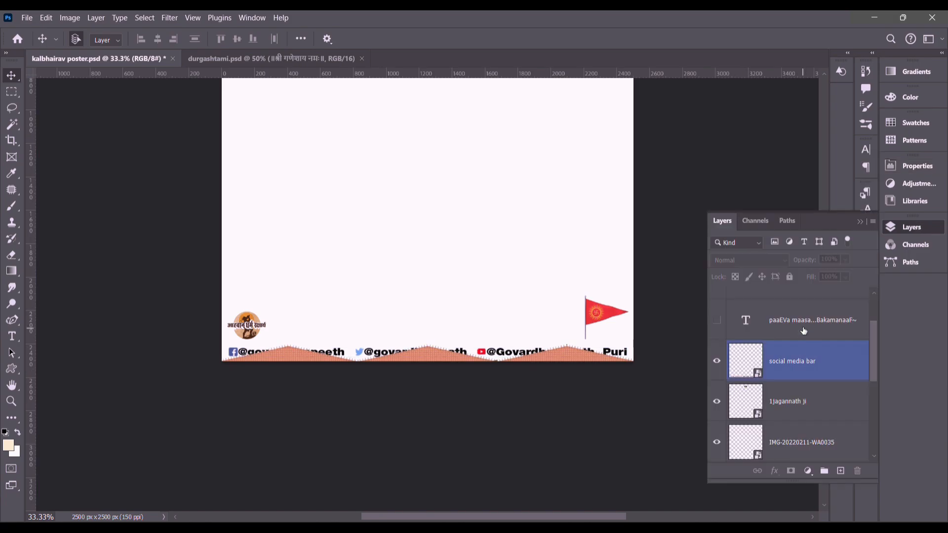
{"action": "left_click_drag", "start_coordinate": [805, 307], "coordinate": [814, 430]}
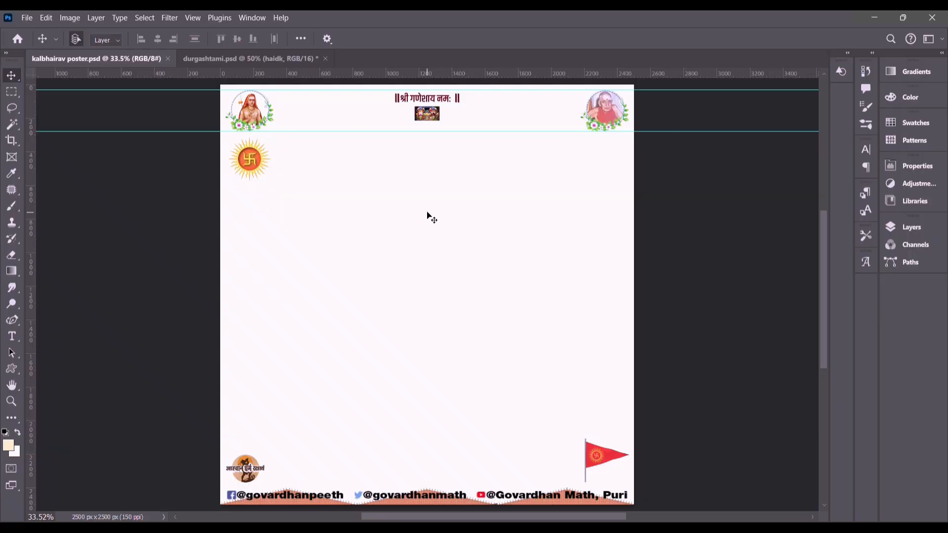
Step: Show the wp7184938-kaal-bhairav-wallpapers layer and add a layer mask to it
{"action": "left_click", "coordinate": [931, 226]}
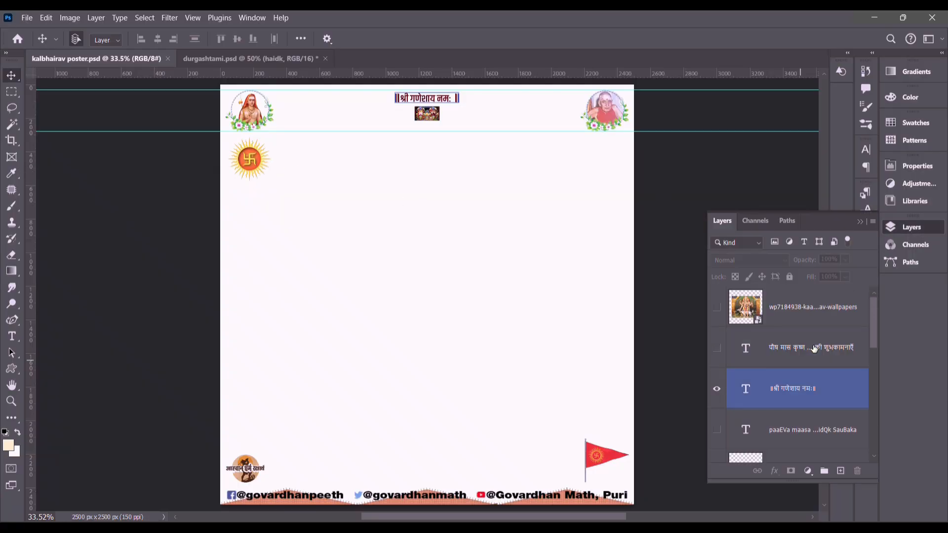
{"action": "left_click", "coordinate": [792, 312]}
{"action": "left_click", "coordinate": [716, 307]}
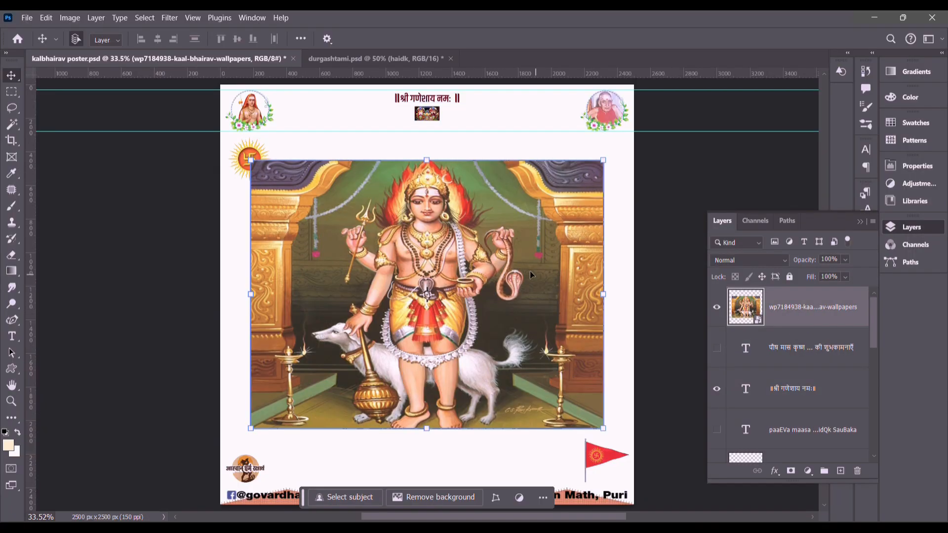
{"action": "left_click", "coordinate": [791, 471]}
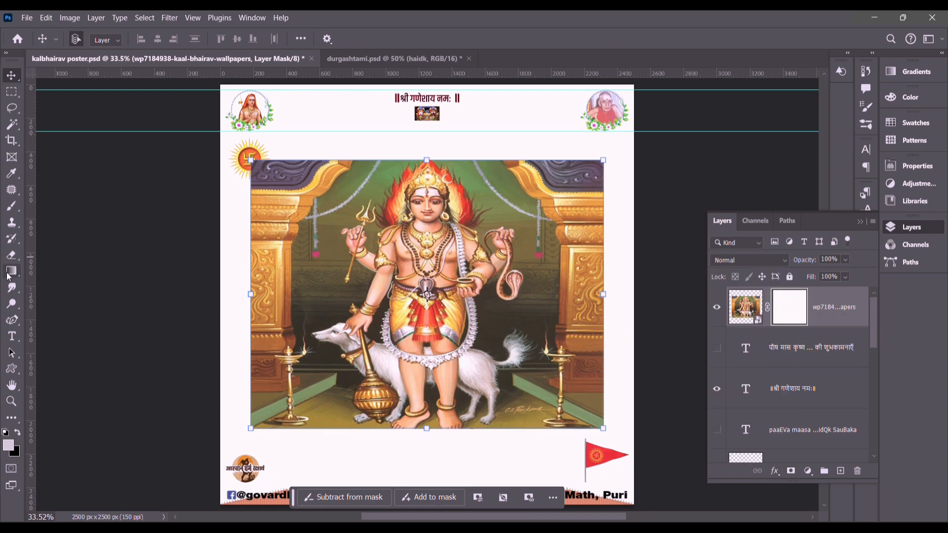
Step: Erase the Kaal Bhairav picture's left and right sides on the layer mask with a soft eraser about 871 px wide
{"action": "key", "text": "e"}
{"action": "left_click_drag", "start_coordinate": [337, 208], "coordinate": [391, 208]}
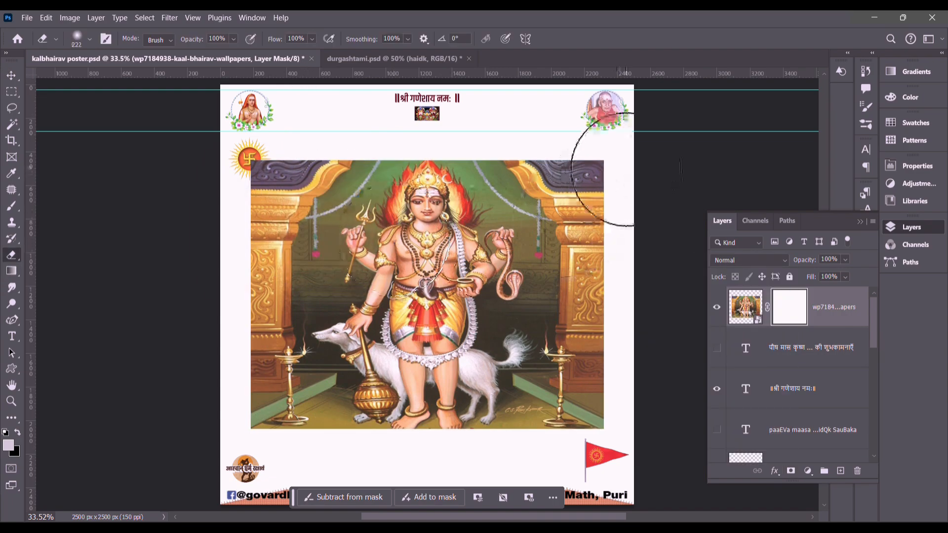
{"action": "mouse_move", "coordinate": [631, 169]}
{"action": "left_mouse_down"}
{"action": "mouse_move", "coordinate": [626, 197]}
{"action": "mouse_move", "coordinate": [640, 357]}
{"action": "mouse_move", "coordinate": [642, 268]}
{"action": "mouse_move", "coordinate": [642, 399]}
{"action": "mouse_move", "coordinate": [613, 475]}
{"action": "mouse_move", "coordinate": [651, 347]}
{"action": "mouse_move", "coordinate": [563, 158]}
{"action": "mouse_move", "coordinate": [621, 187]}
{"action": "mouse_move", "coordinate": [612, 396]}
{"action": "mouse_move", "coordinate": [572, 453]}
{"action": "mouse_move", "coordinate": [572, 375]}
{"action": "left_mouse_up"}
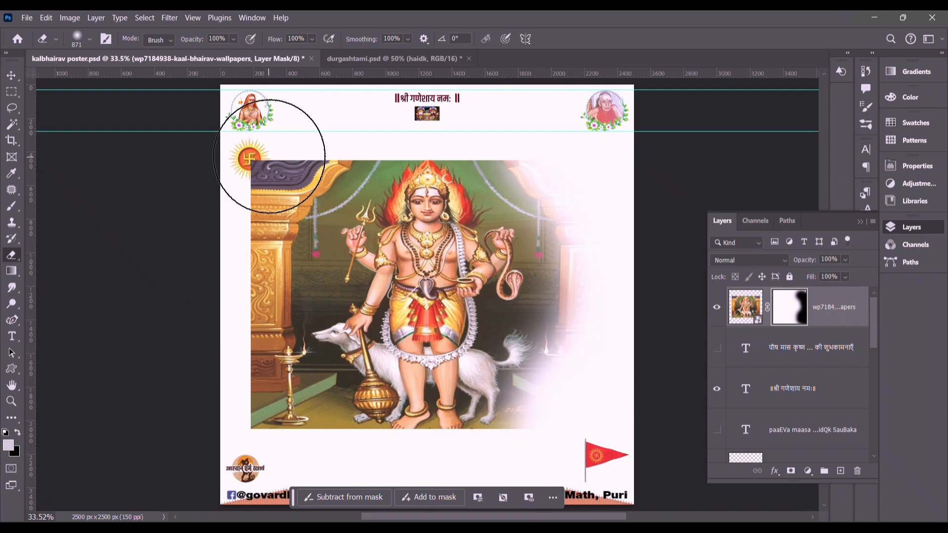
{"action": "mouse_move", "coordinate": [269, 156]}
{"action": "left_mouse_down"}
{"action": "mouse_move", "coordinate": [322, 140]}
{"action": "mouse_move", "coordinate": [247, 207]}
{"action": "mouse_move", "coordinate": [223, 339]}
{"action": "mouse_move", "coordinate": [240, 434]}
{"action": "mouse_move", "coordinate": [243, 298]}
{"action": "mouse_move", "coordinate": [277, 273]}
{"action": "mouse_move", "coordinate": [389, 114]}
{"action": "left_mouse_up"}
{"action": "left_click_drag", "start_coordinate": [344, 133], "coordinate": [268, 145]}
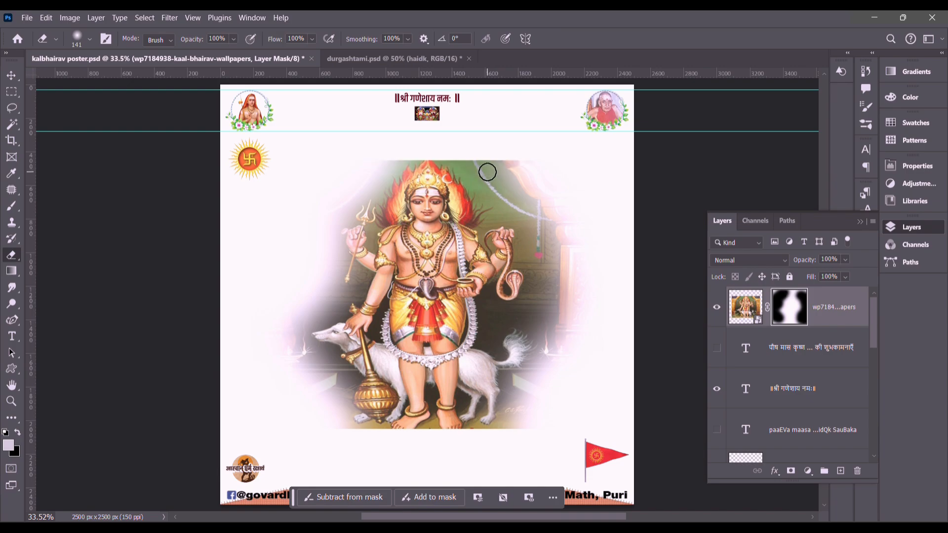
Step: Fade the hard upper edge around the deity's flames and the upper right background on the mask with a 141 px eraser
{"action": "scroll", "coordinate": [483, 165], "scroll_direction": "up", "scroll_amount": 5}
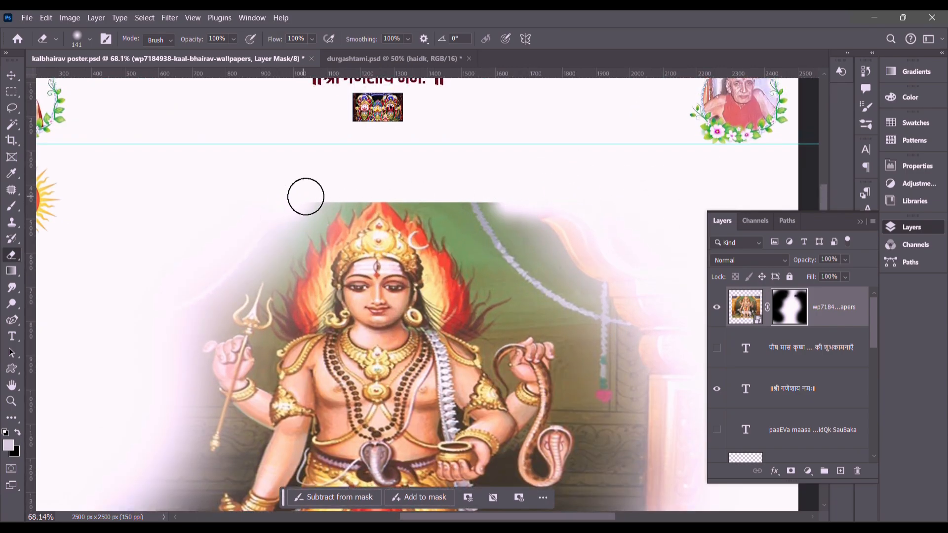
{"action": "left_click_drag", "start_coordinate": [307, 213], "coordinate": [265, 236]}
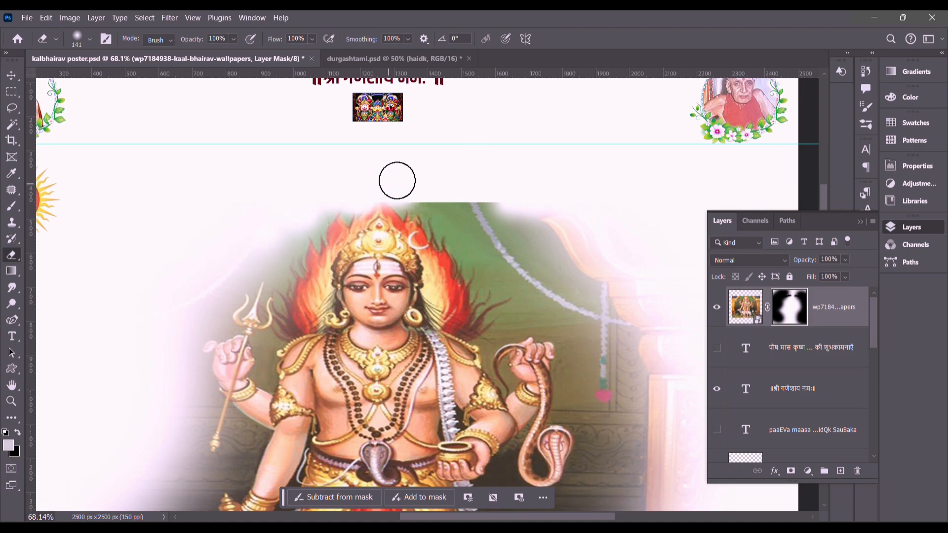
{"action": "mouse_move", "coordinate": [446, 171]}
{"action": "left_mouse_down"}
{"action": "mouse_move", "coordinate": [451, 190]}
{"action": "mouse_move", "coordinate": [420, 195]}
{"action": "mouse_move", "coordinate": [570, 215]}
{"action": "left_mouse_up"}
{"action": "scroll", "coordinate": [488, 241], "scroll_direction": "down", "scroll_amount": 2}
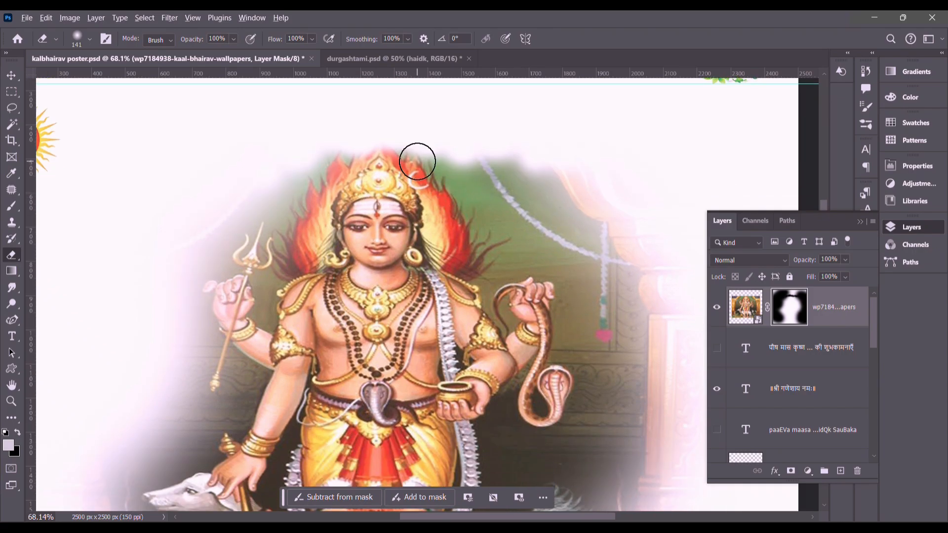
{"action": "mouse_move", "coordinate": [575, 171]}
{"action": "left_mouse_down"}
{"action": "mouse_move", "coordinate": [595, 223]}
{"action": "mouse_move", "coordinate": [514, 196]}
{"action": "mouse_move", "coordinate": [529, 166]}
{"action": "mouse_move", "coordinate": [630, 231]}
{"action": "left_mouse_up"}
Step: Fade the Kaal Bhairav picture's outer sides and hard lower edge on the mask with a 477 px eraser at 39% opacity
{"action": "scroll", "coordinate": [508, 165], "scroll_direction": "down", "scroll_amount": 3}
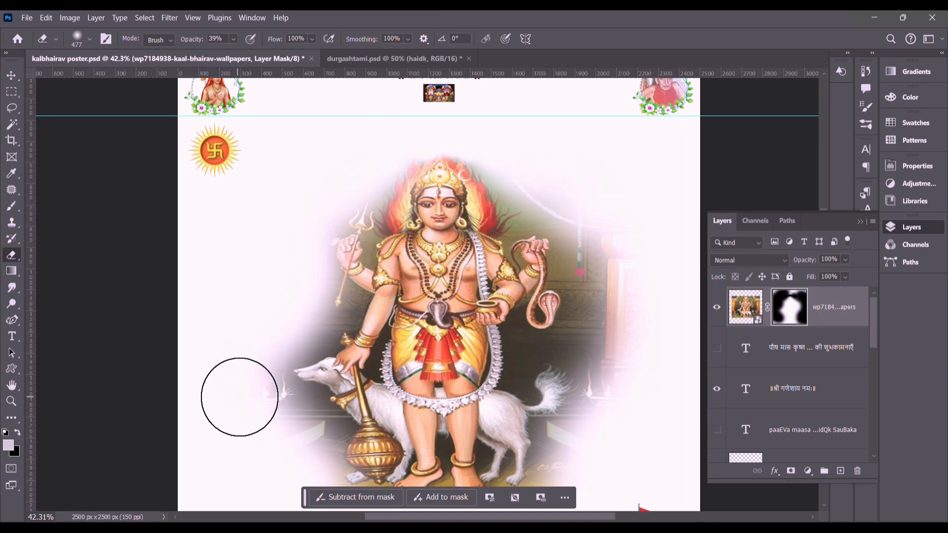
{"action": "mouse_move", "coordinate": [700, 297]}
{"action": "left_mouse_down"}
{"action": "mouse_move", "coordinate": [604, 240]}
{"action": "mouse_move", "coordinate": [511, 148]}
{"action": "mouse_move", "coordinate": [535, 174]}
{"action": "mouse_move", "coordinate": [489, 153]}
{"action": "mouse_move", "coordinate": [512, 182]}
{"action": "mouse_move", "coordinate": [470, 139]}
{"action": "mouse_move", "coordinate": [393, 147]}
{"action": "mouse_move", "coordinate": [395, 168]}
{"action": "mouse_move", "coordinate": [512, 160]}
{"action": "mouse_move", "coordinate": [533, 191]}
{"action": "mouse_move", "coordinate": [565, 190]}
{"action": "mouse_move", "coordinate": [595, 246]}
{"action": "mouse_move", "coordinate": [615, 365]}
{"action": "mouse_move", "coordinate": [588, 247]}
{"action": "left_mouse_up"}
{"action": "scroll", "coordinate": [617, 381], "scroll_direction": "down", "scroll_amount": 3}
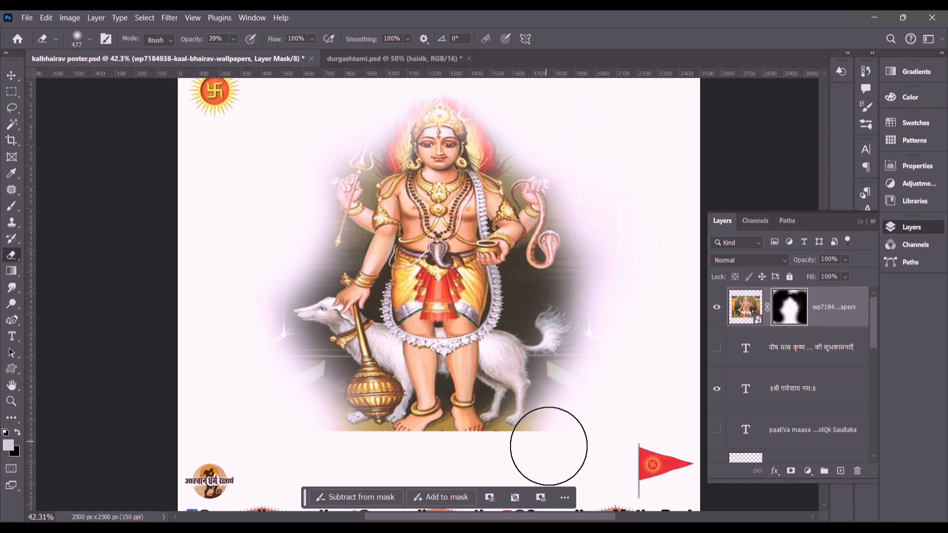
{"action": "mouse_move", "coordinate": [539, 438]}
{"action": "left_mouse_down"}
{"action": "mouse_move", "coordinate": [533, 458]}
{"action": "mouse_move", "coordinate": [467, 445]}
{"action": "mouse_move", "coordinate": [583, 449]}
{"action": "left_mouse_up"}
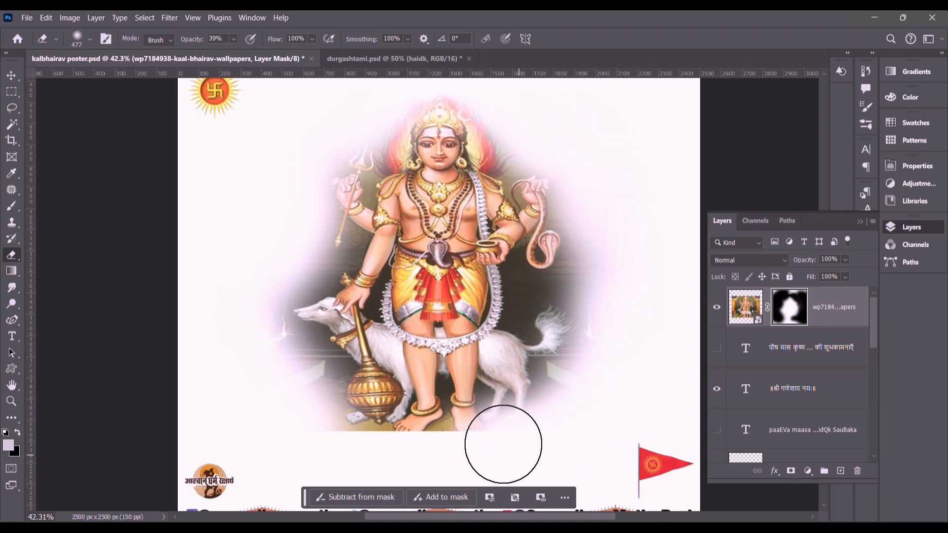
{"action": "mouse_move", "coordinate": [503, 444]}
{"action": "left_mouse_down"}
{"action": "mouse_move", "coordinate": [321, 462]}
{"action": "mouse_move", "coordinate": [373, 459]}
{"action": "mouse_move", "coordinate": [366, 434]}
{"action": "mouse_move", "coordinate": [331, 445]}
{"action": "mouse_move", "coordinate": [304, 368]}
{"action": "mouse_move", "coordinate": [263, 326]}
{"action": "mouse_move", "coordinate": [292, 264]}
{"action": "left_mouse_up"}
{"action": "mouse_move", "coordinate": [375, 447]}
{"action": "left_mouse_down"}
{"action": "mouse_move", "coordinate": [435, 434]}
{"action": "mouse_move", "coordinate": [387, 456]}
{"action": "mouse_move", "coordinate": [478, 435]}
{"action": "left_mouse_up"}
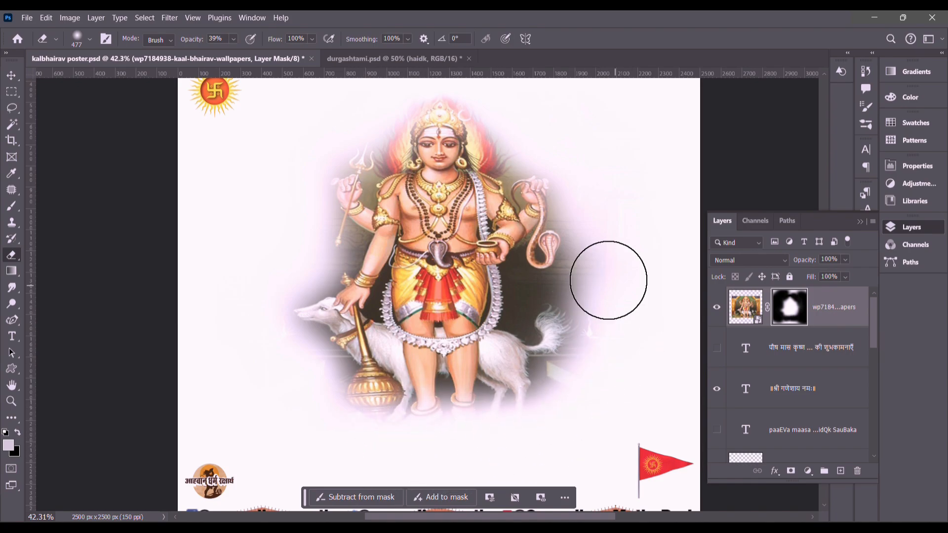
{"action": "left_click_drag", "start_coordinate": [608, 280], "coordinate": [645, 314]}
Step: Shrink the masked Kaal Bhairav picture and place it in the upper middle of the canvas
{"action": "scroll", "coordinate": [499, 262], "scroll_direction": "down", "scroll_amount": 2}
{"action": "left_click", "coordinate": [11, 77]}
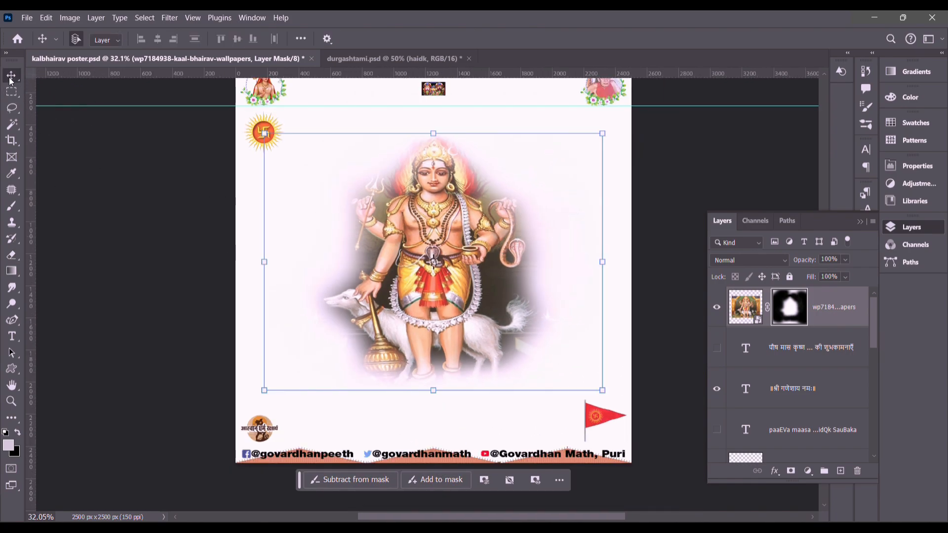
{"action": "left_click_drag", "start_coordinate": [264, 390], "coordinate": [445, 253]}
{"action": "left_click_drag", "start_coordinate": [523, 223], "coordinate": [437, 223]}
{"action": "key", "text": "Return"}
{"action": "scroll", "coordinate": [552, 178], "scroll_direction": "up", "scroll_amount": 1}
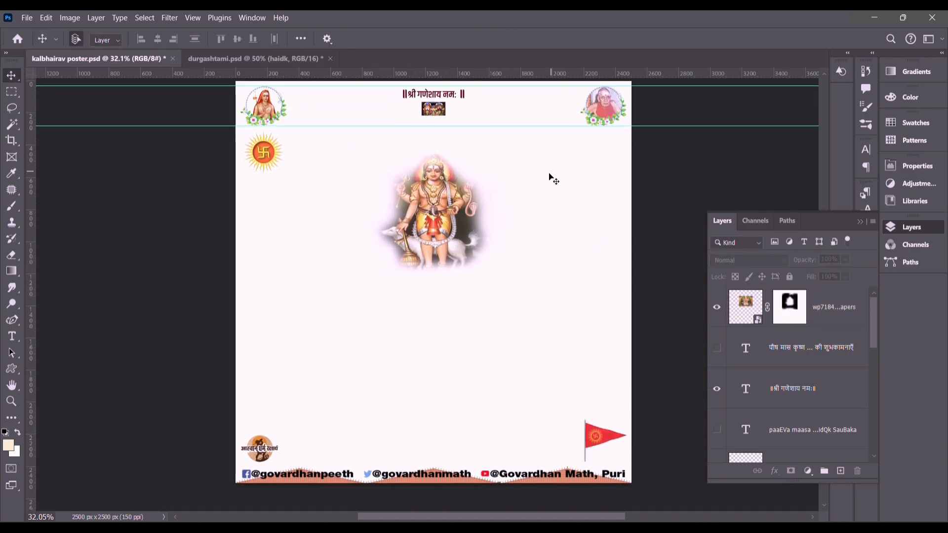
Step: Enlarge the Kaal Bhairav picture slightly and center it horizontally on the canvas
{"action": "key", "text": "ctrl+t"}
{"action": "left_click_drag", "start_coordinate": [353, 274], "coordinate": [322, 298]}
{"action": "left_click", "coordinate": [489, 327]}
{"action": "left_click", "coordinate": [300, 38]}
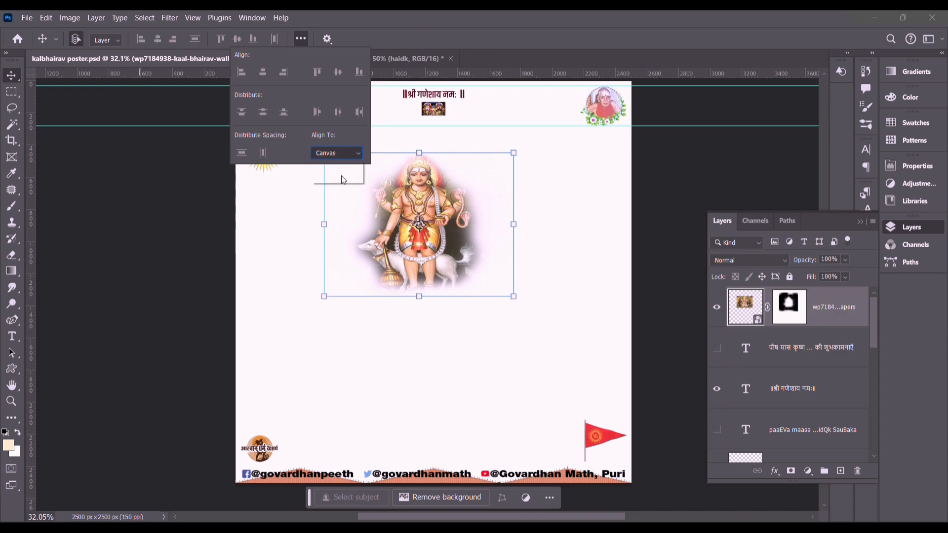
{"action": "left_click", "coordinate": [264, 72]}
{"action": "left_click", "coordinate": [207, 205]}
Step: Save the poster document
{"action": "left_click", "coordinate": [27, 18]}
{"action": "left_click", "coordinate": [63, 158]}
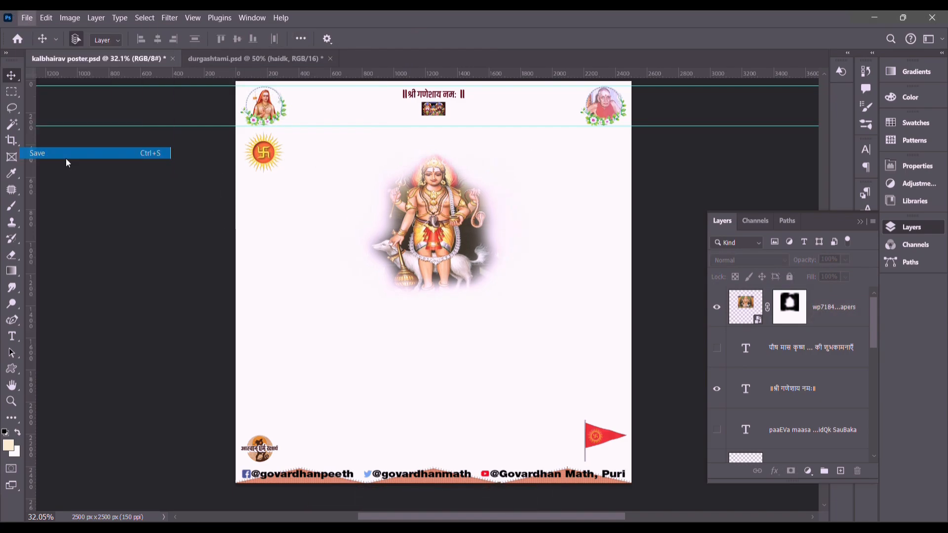
{"action": "left_click", "coordinate": [427, 279]}
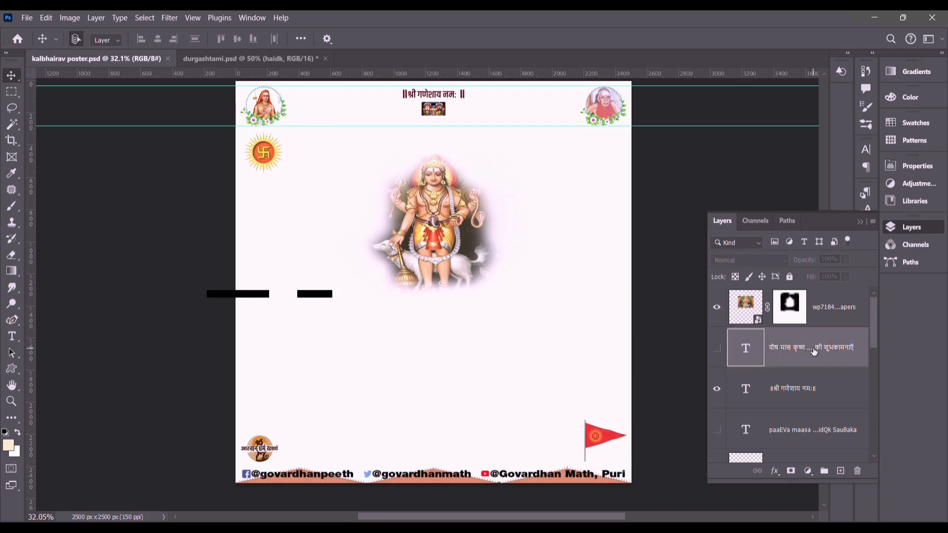
Step: Show the paaEVa maasa greeting text layer, enlarge it to about 1762 px wide and place it centered below the picture
{"action": "left_click", "coordinate": [815, 348]}
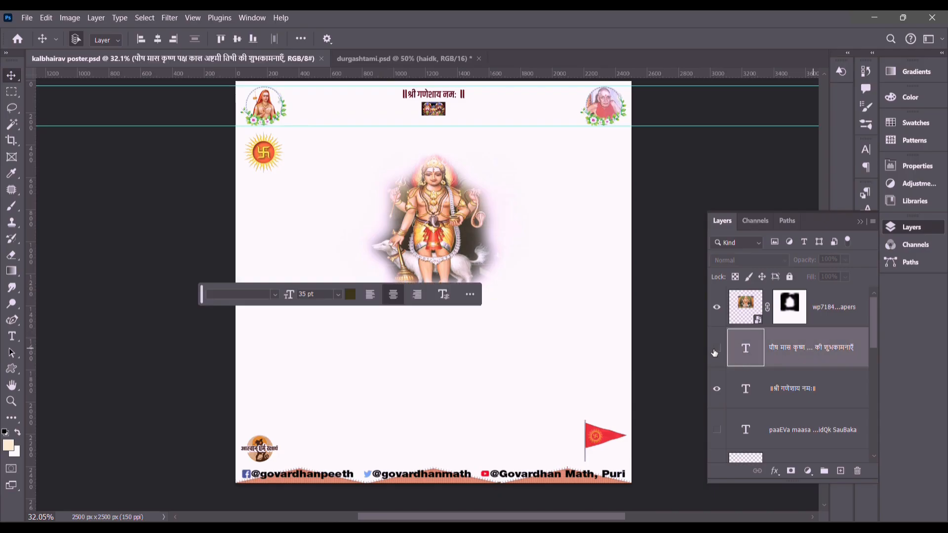
{"action": "scroll", "coordinate": [714, 354], "scroll_direction": "down", "scroll_amount": 1}
{"action": "left_click", "coordinate": [719, 393]}
{"action": "left_click_drag", "start_coordinate": [401, 364], "coordinate": [258, 413]}
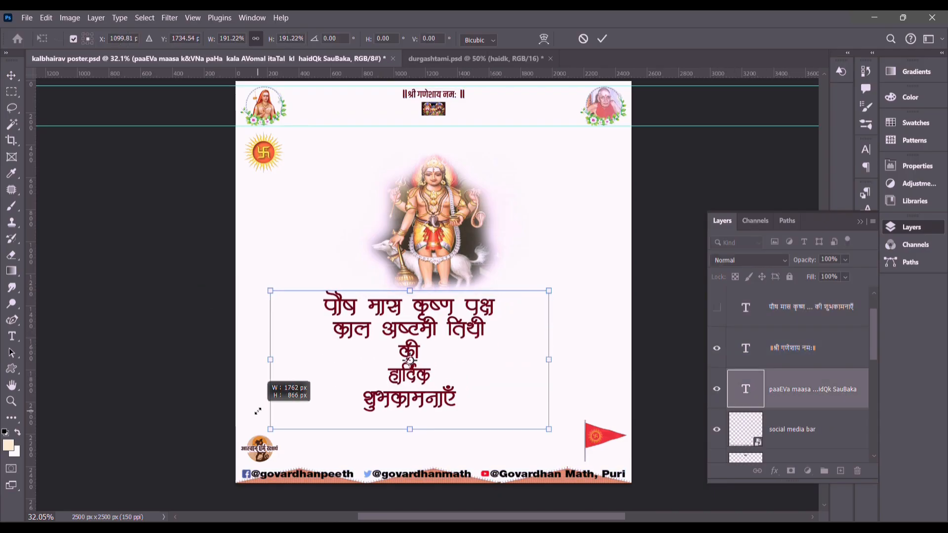
{"action": "left_click_drag", "start_coordinate": [376, 373], "coordinate": [397, 385]}
{"action": "key", "text": "Return"}
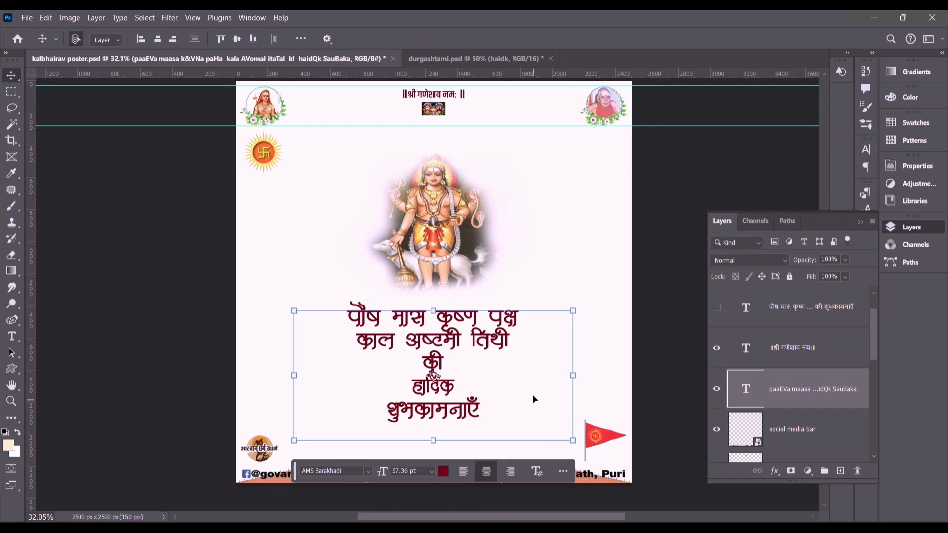
Step: Change the greeting text's font to AMS Gourav Bold
{"action": "scroll", "coordinate": [598, 311], "scroll_direction": "down", "scroll_amount": 1}
{"action": "left_click", "coordinate": [861, 222]}
{"action": "left_click", "coordinate": [866, 262]}
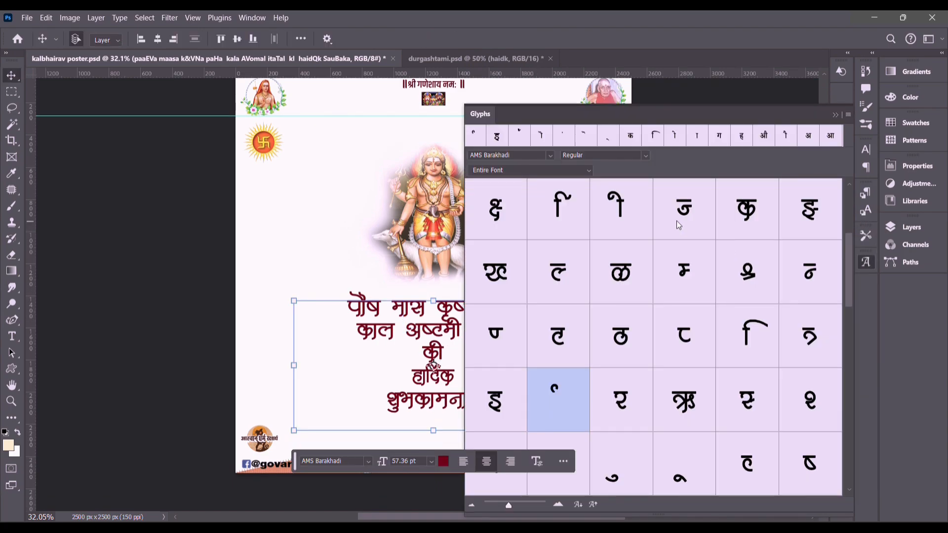
{"action": "left_click", "coordinate": [549, 157]}
{"action": "left_click", "coordinate": [622, 184]}
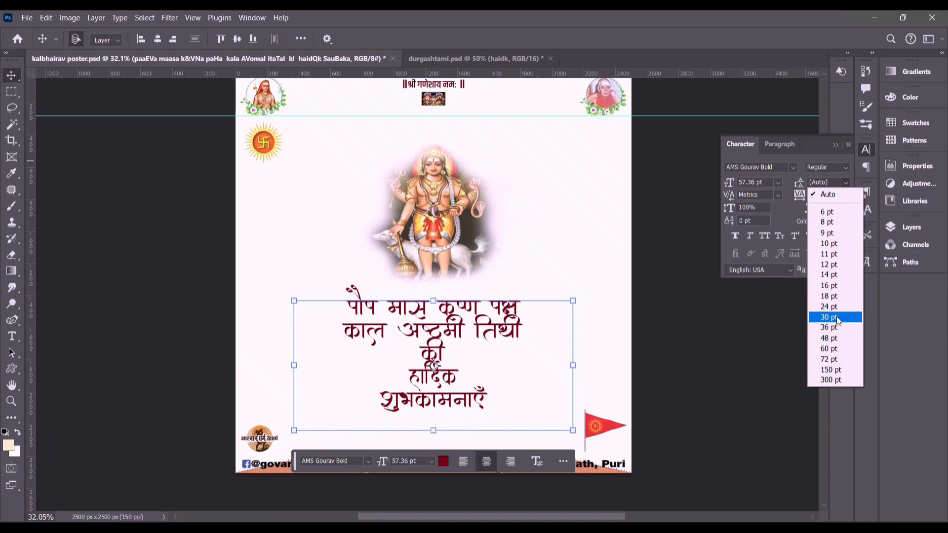
Step: Try leading values of 48 pt and 72 pt on the greeting text
{"action": "left_click", "coordinate": [837, 316]}
{"action": "left_click", "coordinate": [845, 182]}
{"action": "left_click", "coordinate": [840, 313]}
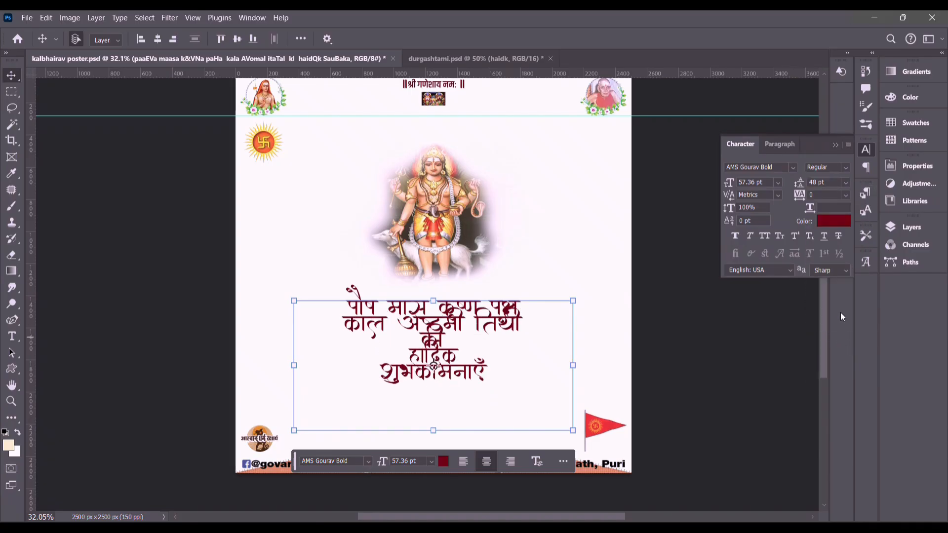
{"action": "left_click", "coordinate": [846, 182]}
{"action": "left_click", "coordinate": [851, 362]}
{"action": "left_click", "coordinate": [847, 182]}
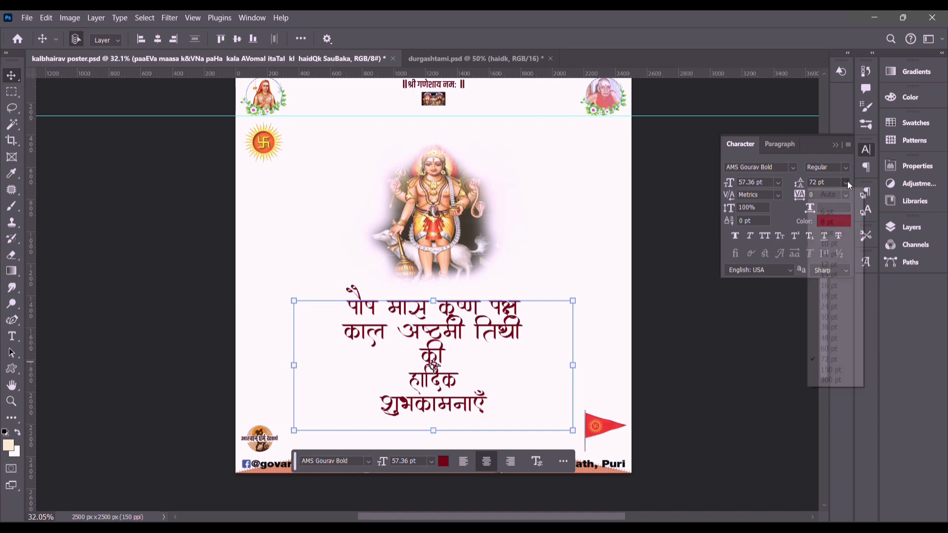
Step: Set the greeting text's leading to 95 pt and the leading of its last three lines to 75 pt
{"action": "left_click", "coordinate": [860, 329]}
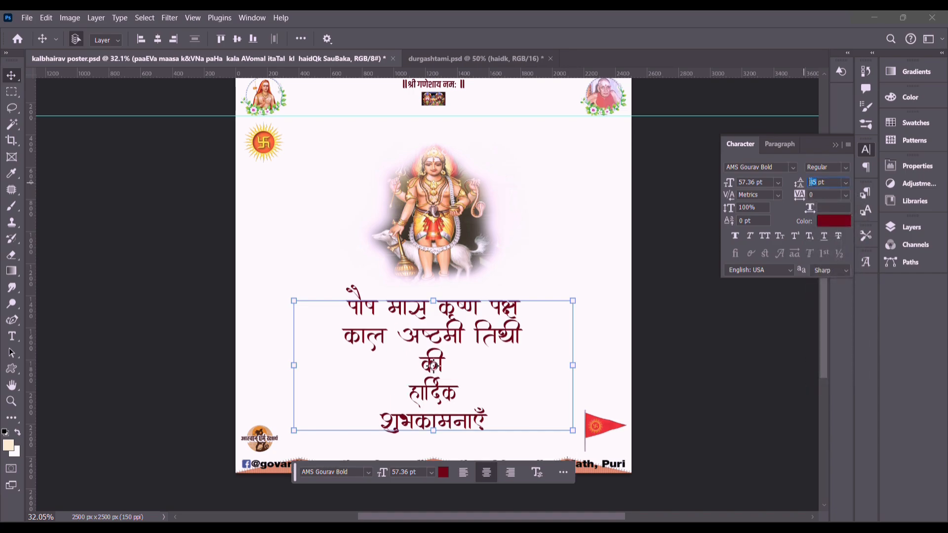
{"action": "type", "text": "9"}
{"action": "key", "text": "Return"}
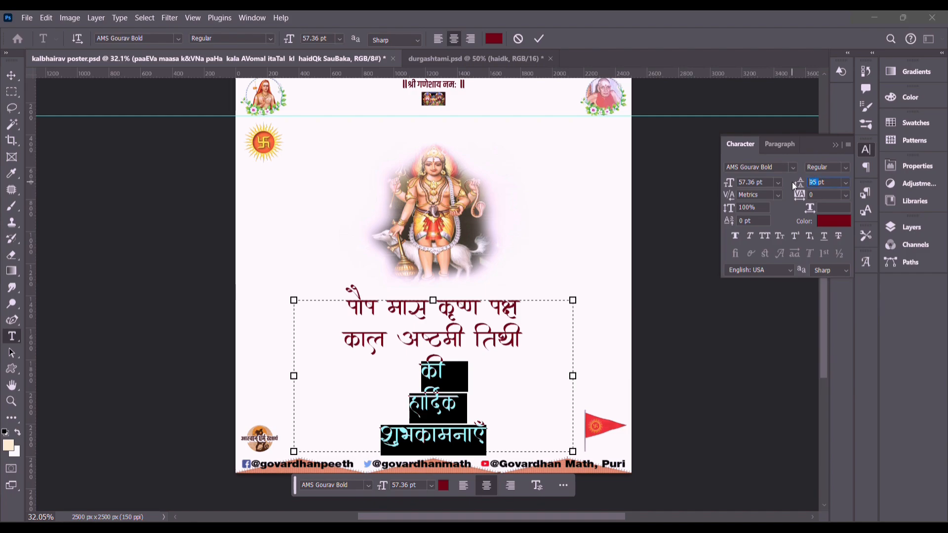
{"action": "type", "text": "5"}
{"action": "key", "text": "Return"}
{"action": "left_click", "coordinate": [717, 230]}
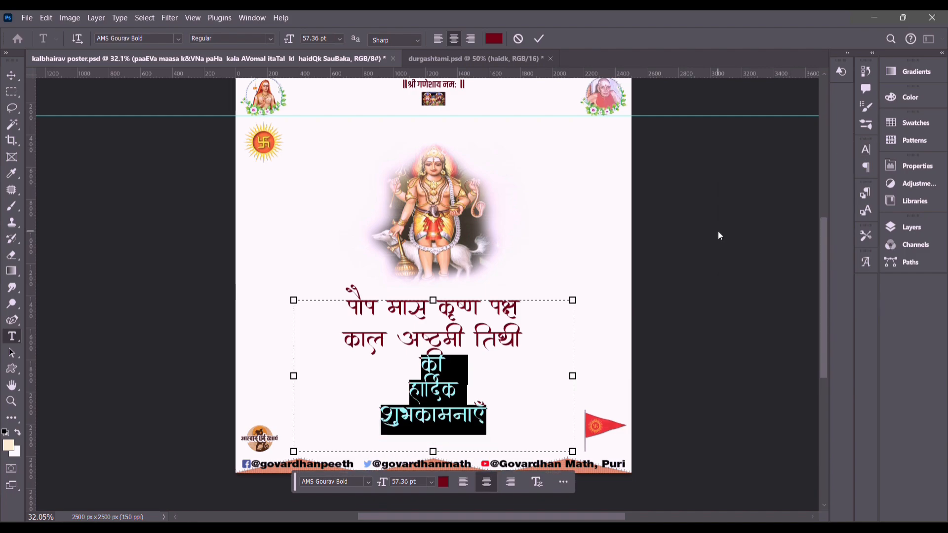
Step: Reduce the font size of the greeting's first two lines to 35 pt
{"action": "scroll", "coordinate": [717, 231], "scroll_direction": "down", "scroll_amount": 1}
{"action": "double_click", "coordinate": [350, 297]}
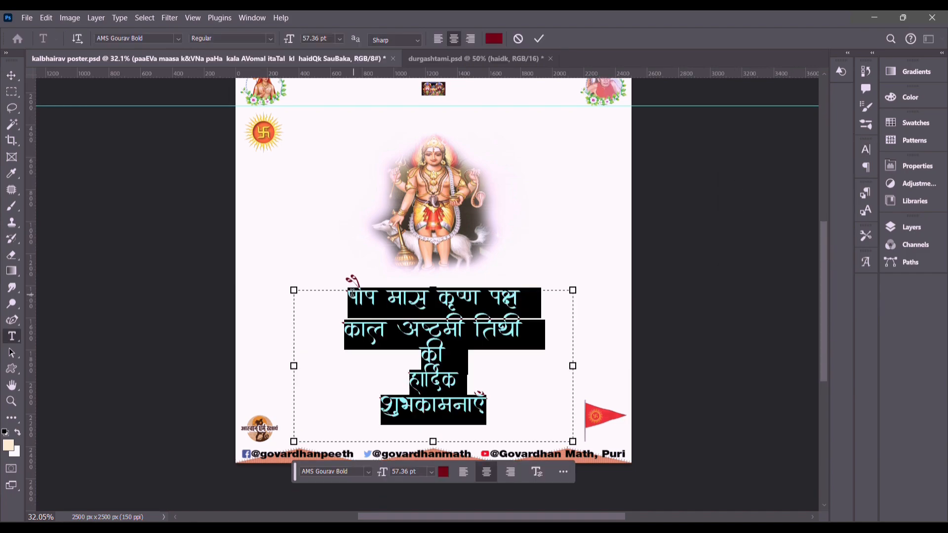
{"action": "left_click_drag", "start_coordinate": [349, 297], "coordinate": [521, 337]}
{"action": "scroll", "coordinate": [409, 472], "scroll_direction": "down", "scroll_amount": 20}
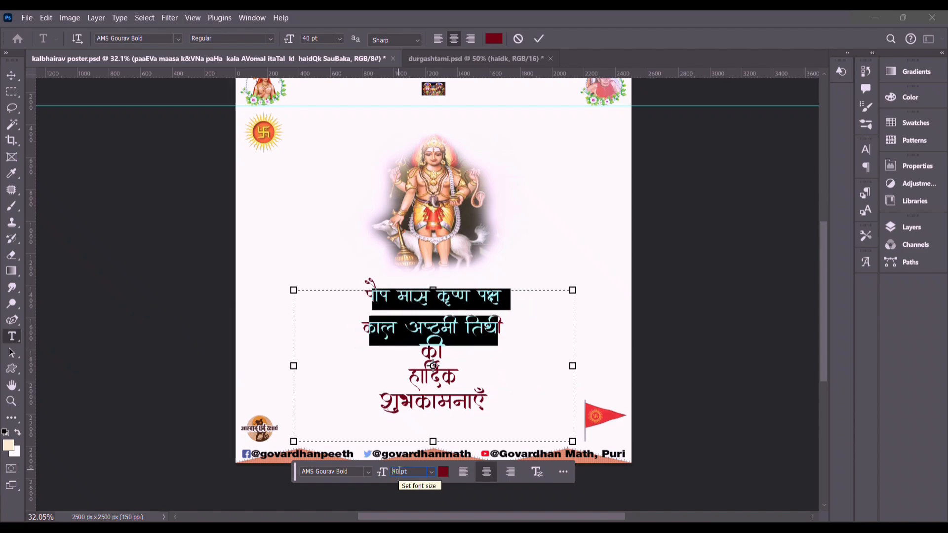
{"action": "left_click", "coordinate": [14, 80]}
{"action": "left_click", "coordinate": [355, 297]}
Step: Set the leading of the greeting's first two lines to 75 pt
{"action": "double_click", "coordinate": [383, 298]}
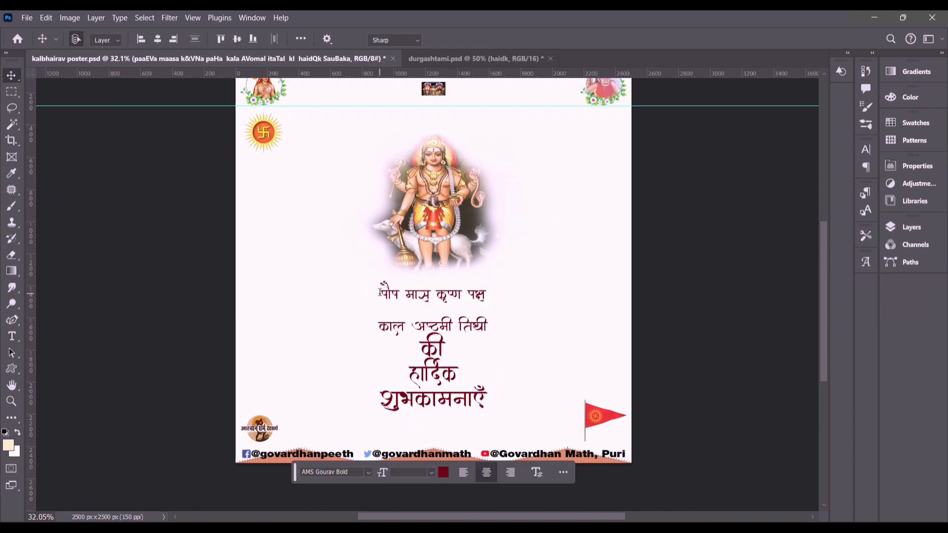
{"action": "left_click_drag", "start_coordinate": [379, 297], "coordinate": [511, 335]}
{"action": "left_click", "coordinate": [865, 151]}
{"action": "left_click", "coordinate": [802, 184]}
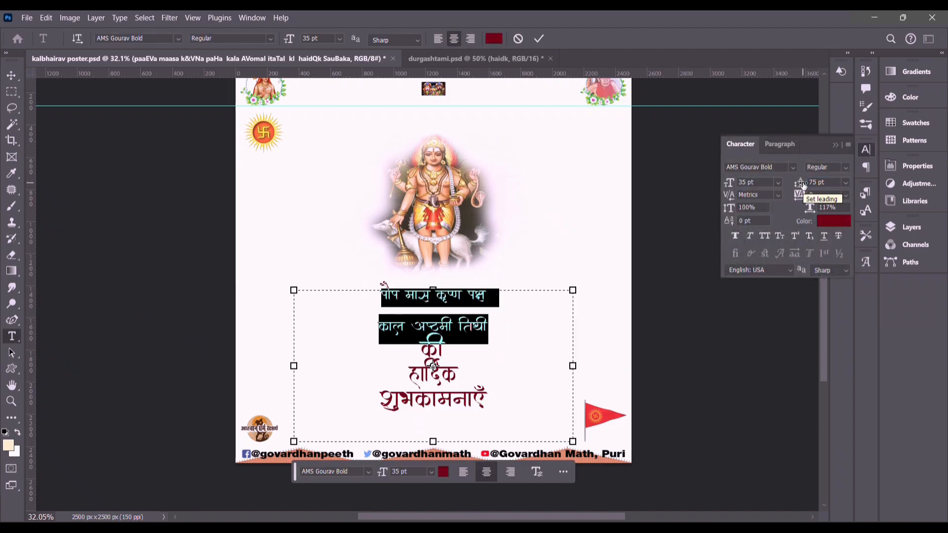
{"action": "left_click", "coordinate": [620, 250]}
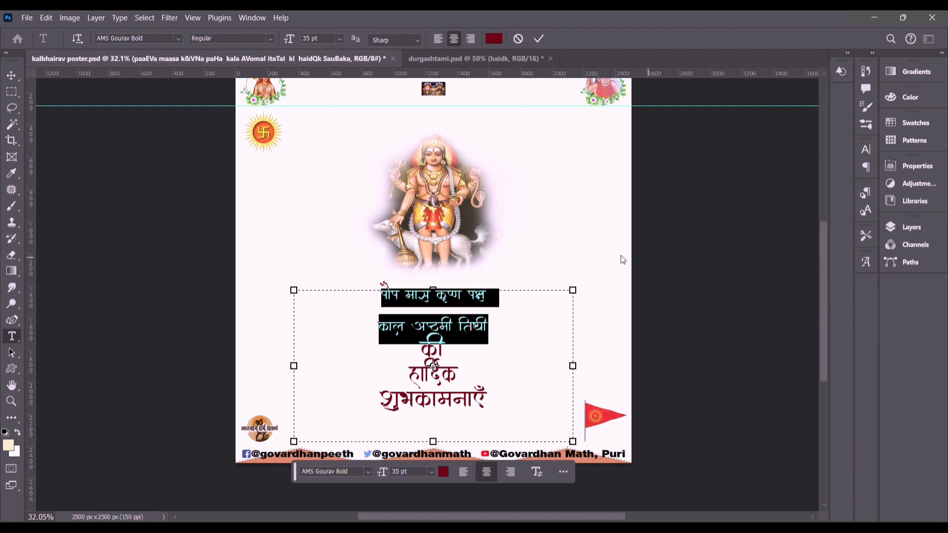
{"action": "key", "text": "v"}
{"action": "left_click", "coordinate": [262, 313]}
Step: Insert a line break before की in the greeting text
{"action": "double_click", "coordinate": [395, 296]}
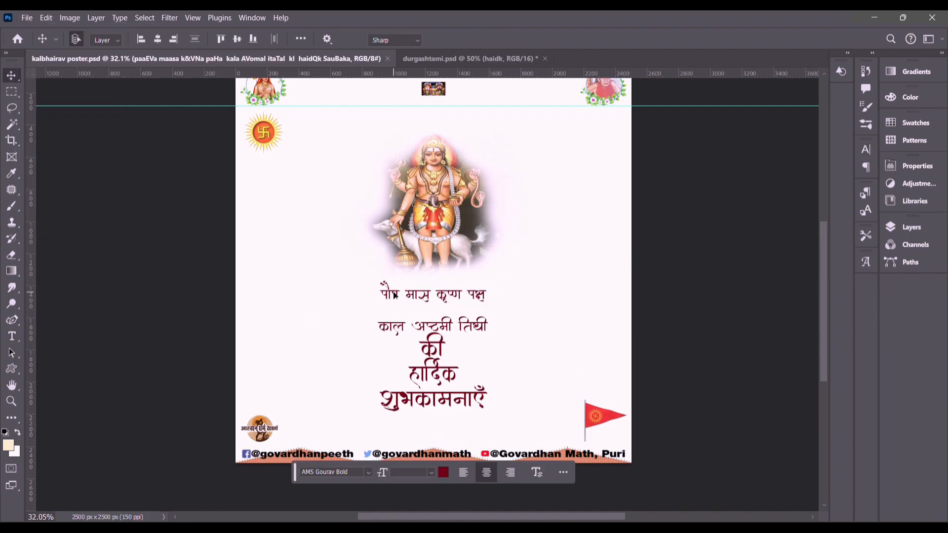
{"action": "left_click_drag", "start_coordinate": [382, 297], "coordinate": [375, 276]}
{"action": "left_click", "coordinate": [423, 353]}
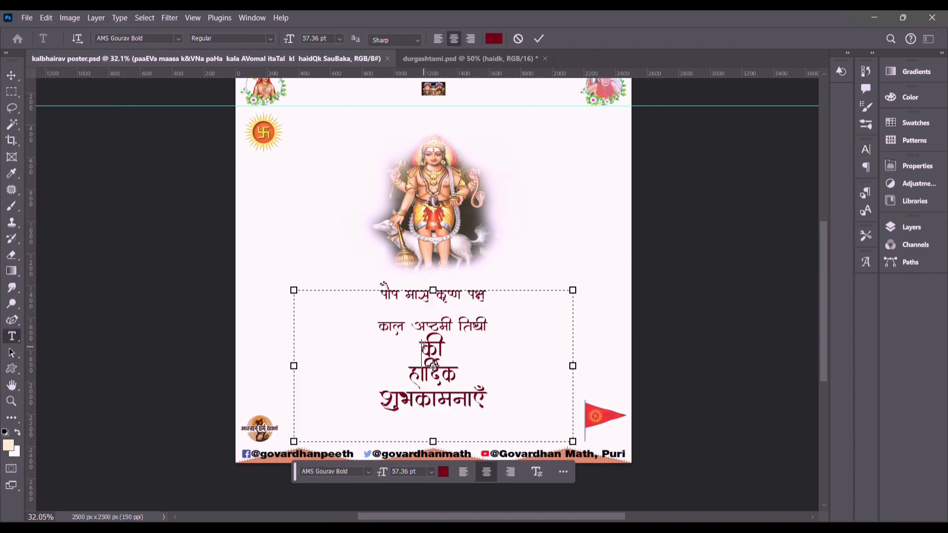
{"action": "key", "text": "Return"}
Step: Set the leading of the greeting's first two lines to 36 pt and join them into a single line
{"action": "left_click_drag", "start_coordinate": [496, 338], "coordinate": [380, 291]}
{"action": "left_click", "coordinate": [866, 149]}
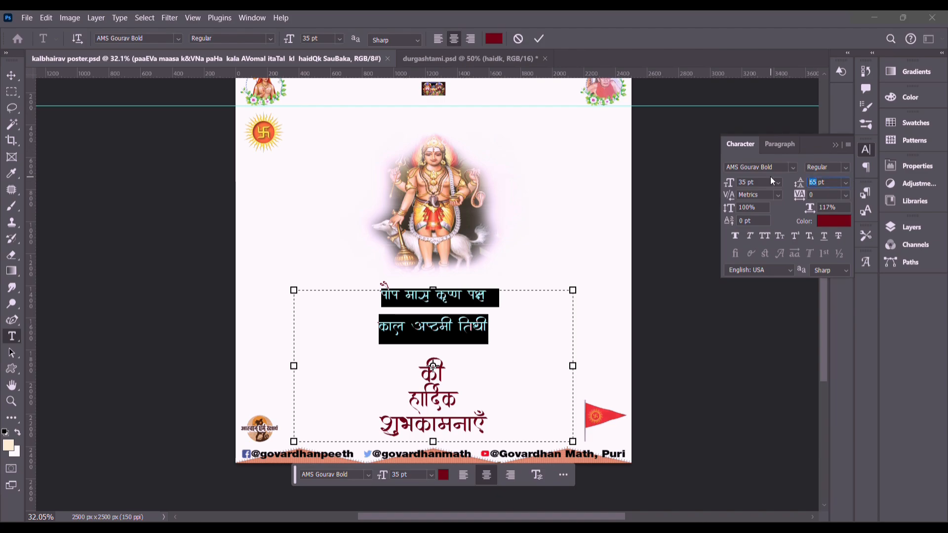
{"action": "left_click", "coordinate": [846, 183]}
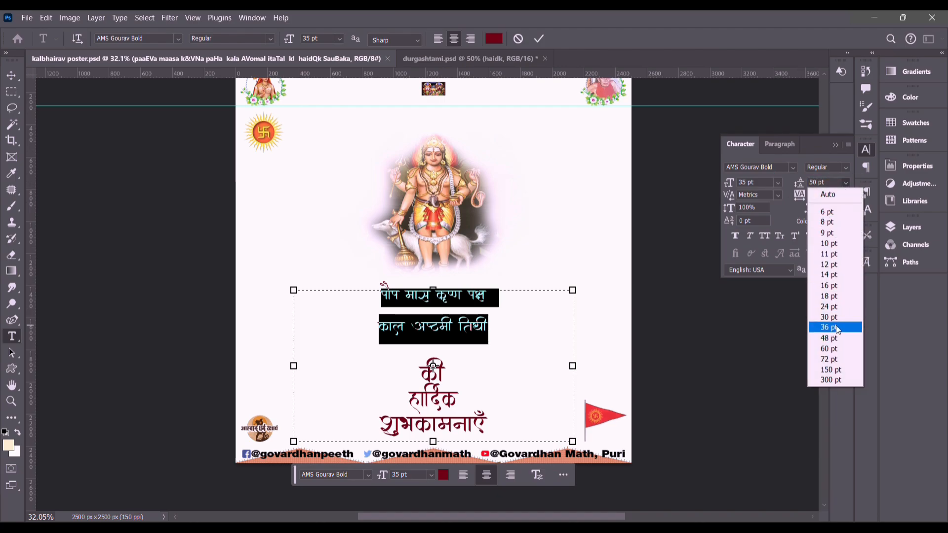
{"action": "left_click", "coordinate": [838, 329]}
{"action": "left_click", "coordinate": [375, 330]}
{"action": "key", "text": "BackSpace"}
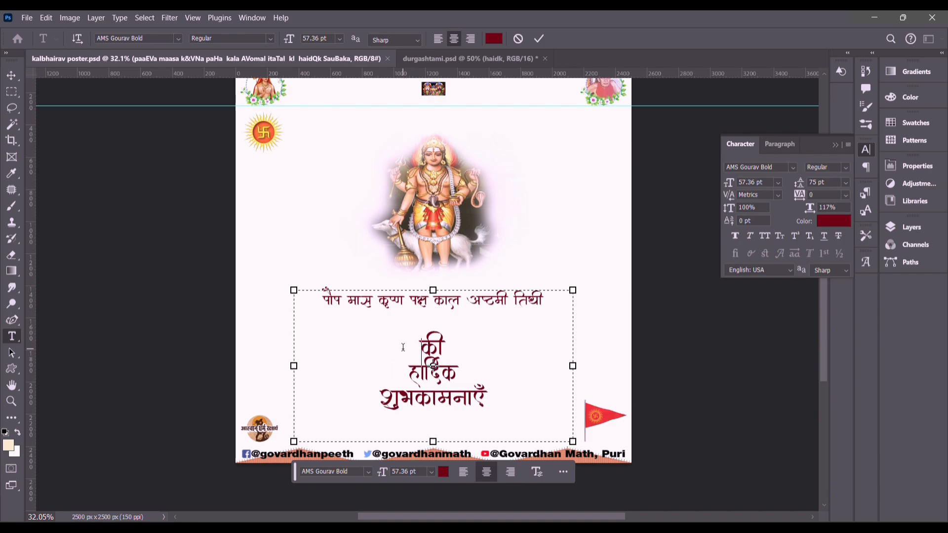
Step: Set the leading of the greeting's first line and की to 48 pt
{"action": "triple_click", "coordinate": [345, 313]}
{"action": "left_click", "coordinate": [845, 183]}
{"action": "left_click", "coordinate": [829, 349]}
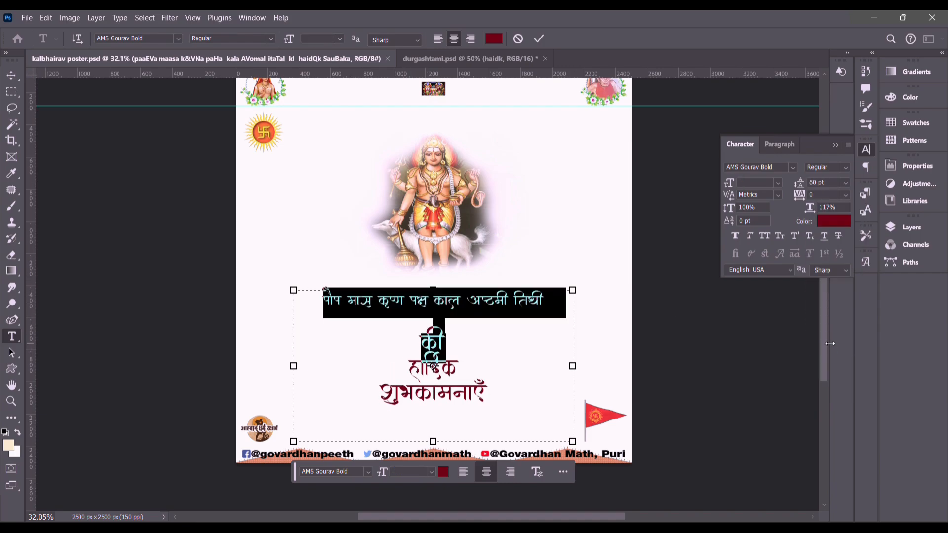
{"action": "left_click", "coordinate": [846, 182]}
{"action": "left_click", "coordinate": [829, 327]}
{"action": "left_click", "coordinate": [726, 265]}
{"action": "key", "text": "v"}
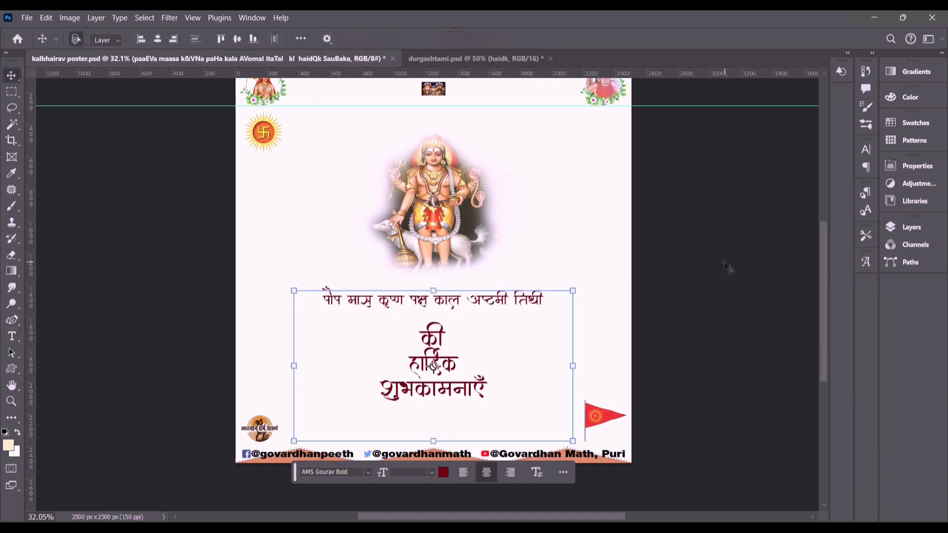
Step: Tighten the leading from the greeting's first line through की further to bring the lines closer together
{"action": "double_click", "coordinate": [322, 303]}
{"action": "left_click_drag", "start_coordinate": [325, 303], "coordinate": [447, 338]}
{"action": "left_click", "coordinate": [866, 150]}
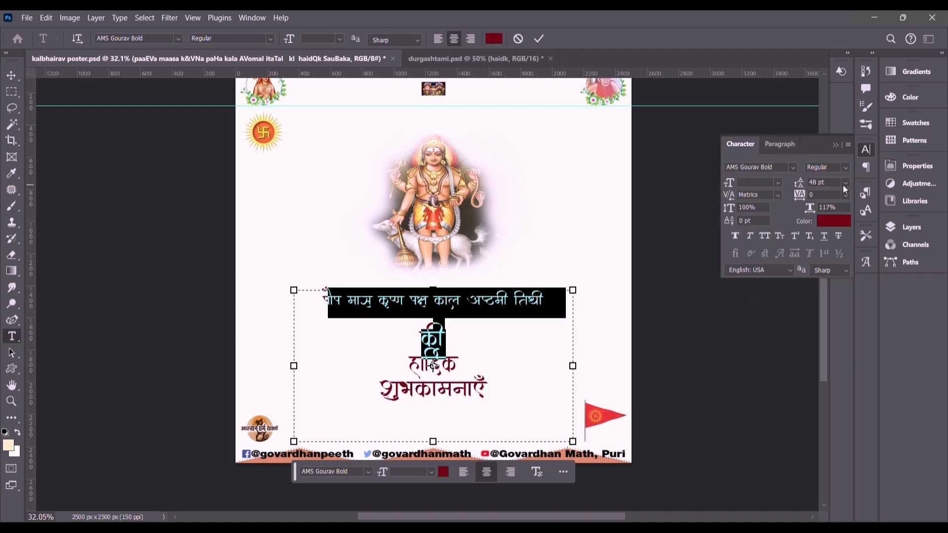
{"action": "left_click_drag", "start_coordinate": [798, 181], "coordinate": [795, 174]}
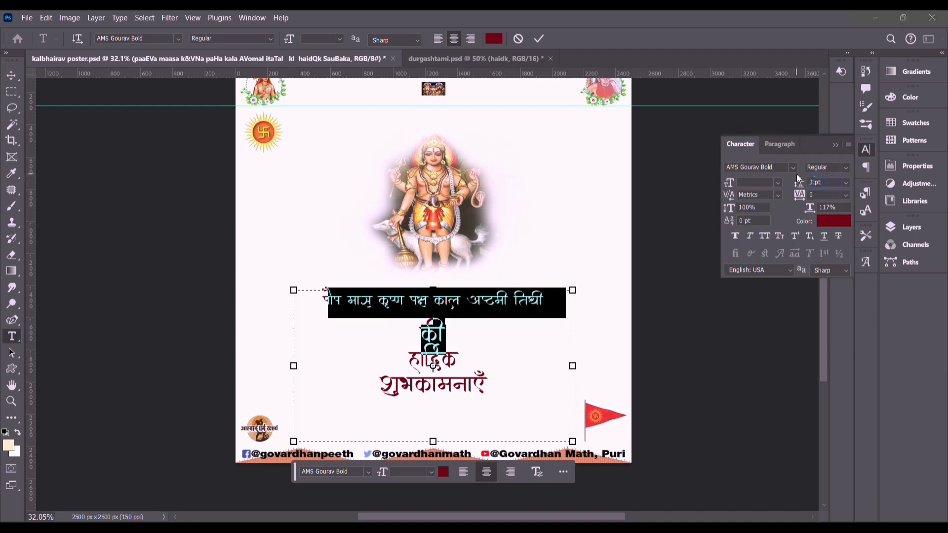
{"action": "left_click", "coordinate": [838, 144]}
{"action": "left_click", "coordinate": [704, 244]}
{"action": "key", "text": "v"}
Step: Set the leading of the की and हार्दिक lines to 36 pt
{"action": "double_click", "coordinate": [423, 336]}
{"action": "left_click_drag", "start_coordinate": [423, 335], "coordinate": [471, 364]}
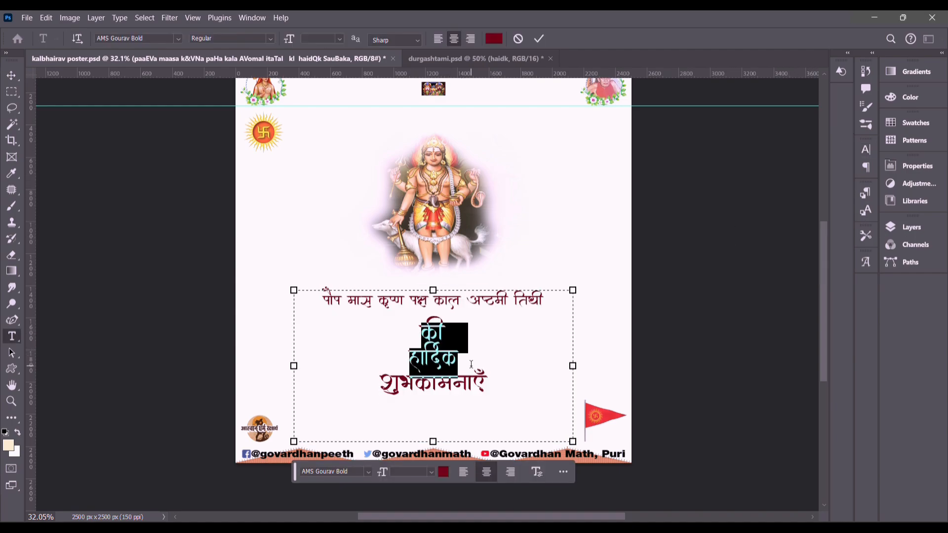
{"action": "left_click", "coordinate": [865, 149]}
{"action": "left_click", "coordinate": [846, 182]}
{"action": "left_click", "coordinate": [829, 327]}
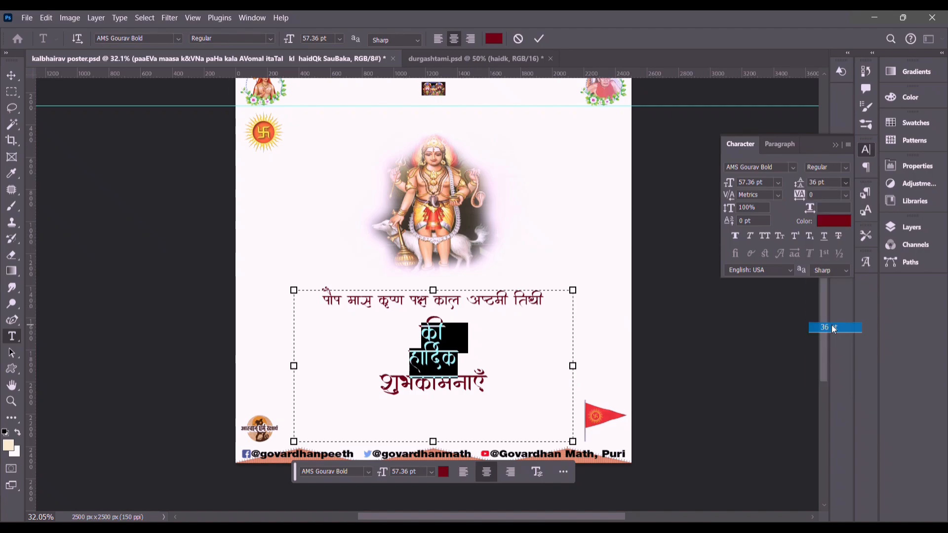
Step: Set the leading of the की and हार्दिक lines to 60 pt and delete the हार्दिक and शुभकामनाएँ lines below की
{"action": "left_click", "coordinate": [846, 183]}
{"action": "left_click", "coordinate": [829, 349]}
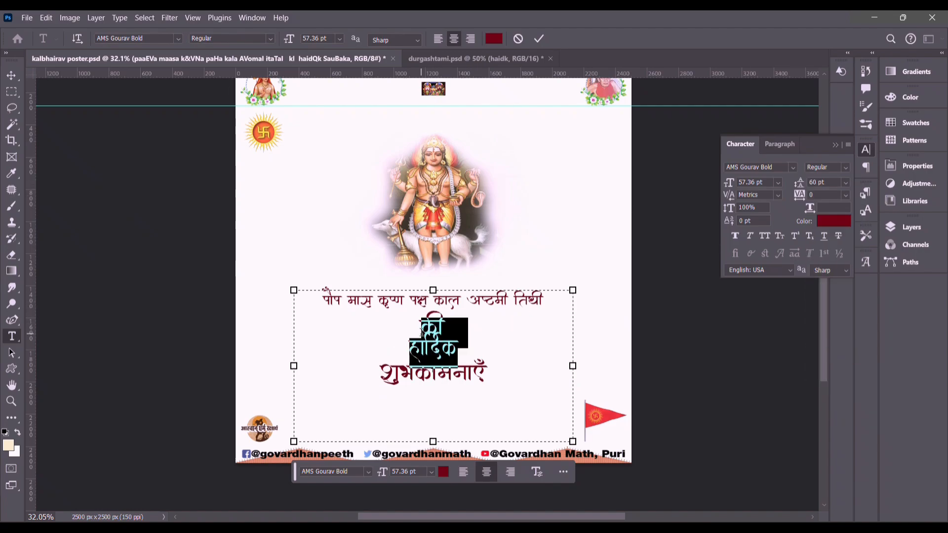
{"action": "left_click_drag", "start_coordinate": [410, 345], "coordinate": [491, 376]}
{"action": "key", "text": "BackSpace"}
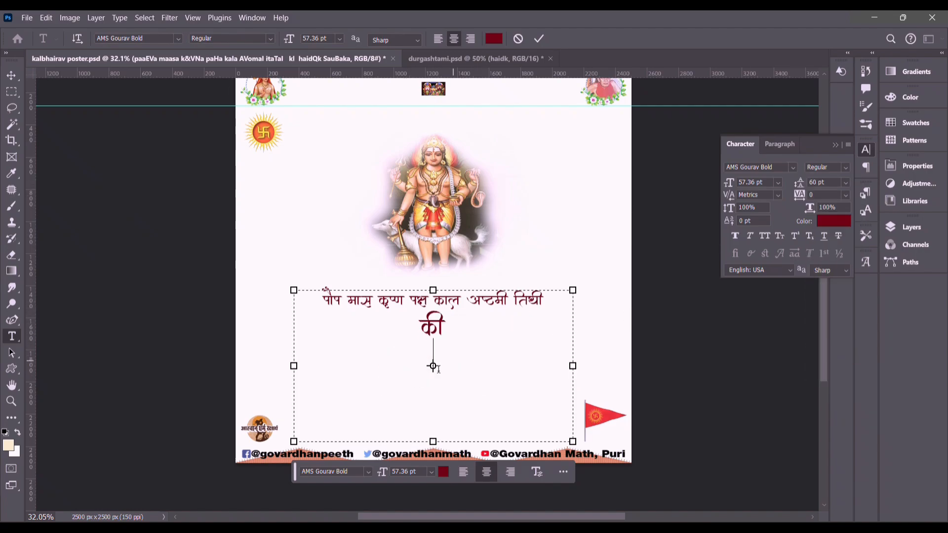
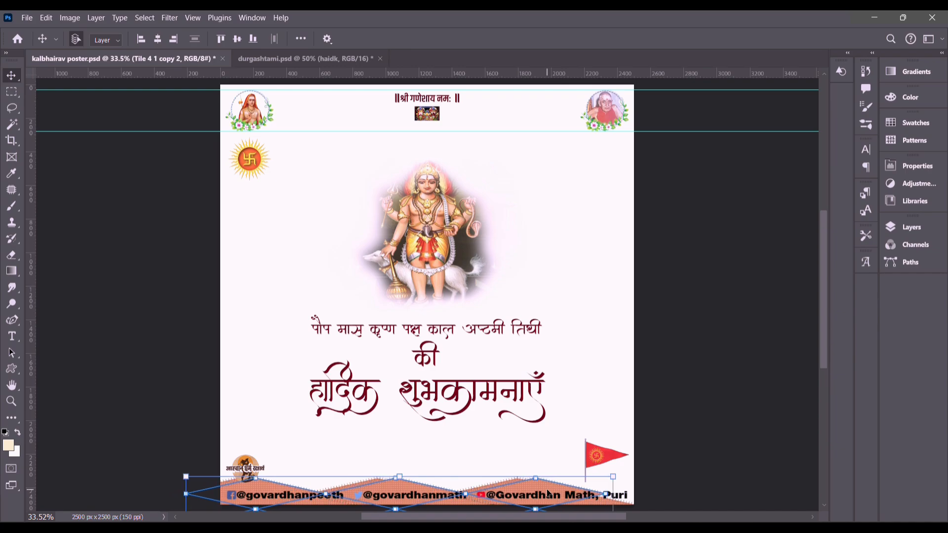
Step: Nudge the selected Tile 4 1 copy 2 border shape right until it extends past the poster's right edge, and deselect it
{"action": "key", "text": "shift+Right"}
{"action": "key", "text": "shift+Right"}
{"action": "key", "text": "shift+Right"}
{"action": "key", "text": "shift+Right"}
{"action": "key", "text": "shift+Right"}
{"action": "key", "text": "shift+Right"}
{"action": "key", "text": "shift+Right"}
{"action": "key", "text": "shift+Right"}
{"action": "key", "text": "shift+Right"}
{"action": "key", "text": "shift+Right"}
{"action": "key", "text": "shift+Right"}
{"action": "key", "text": "shift+Right"}
{"action": "key", "text": "shift+Right"}
{"action": "key", "text": "shift+Right"}
{"action": "key", "text": "shift+Right"}
{"action": "key", "text": "shift+Right"}
{"action": "key", "text": "shift+Right"}
{"action": "key", "text": "shift+Right"}
{"action": "key", "text": "shift+Right"}
{"action": "key", "text": "shift+Right"}
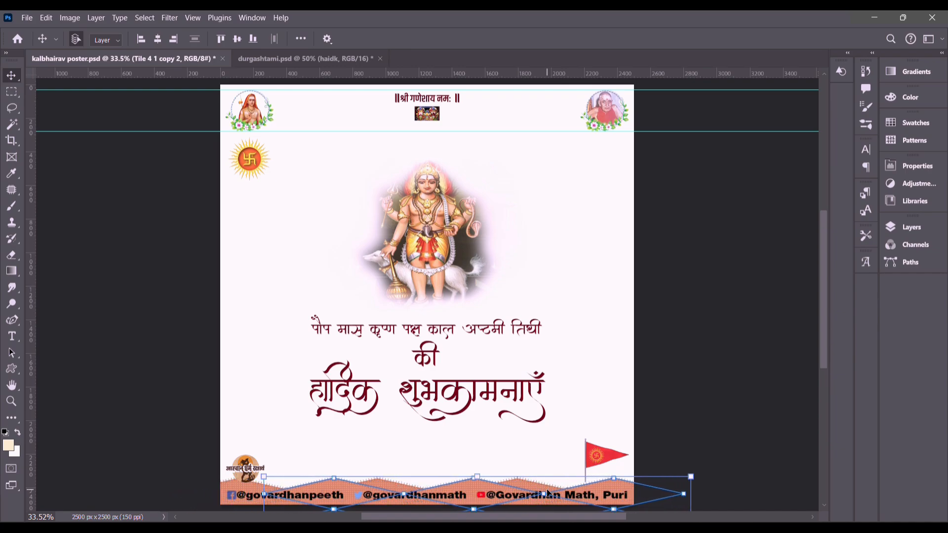
{"action": "left_click", "coordinate": [147, 263]}
{"action": "scroll", "coordinate": [150, 262], "scroll_direction": "down", "scroll_amount": 3}
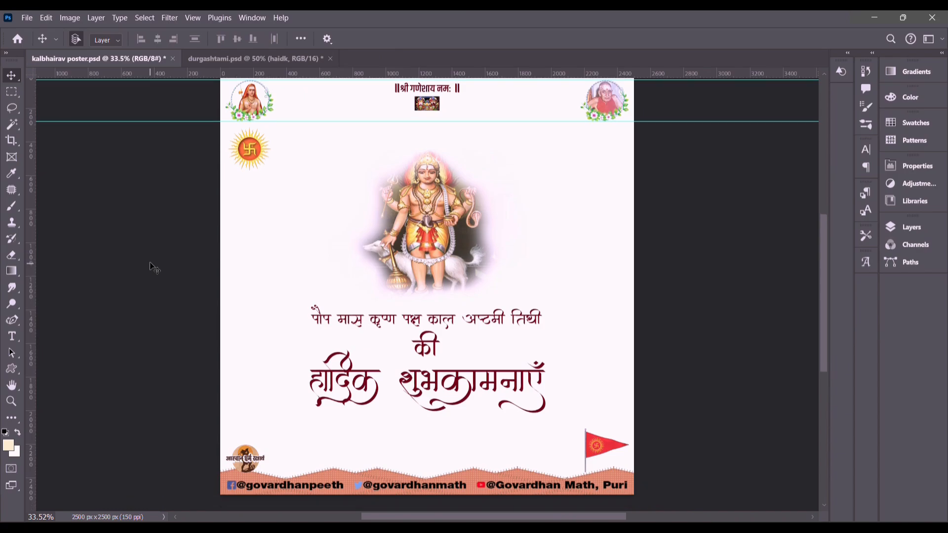
{"action": "scroll", "coordinate": [147, 294], "scroll_direction": "up", "scroll_amount": 2}
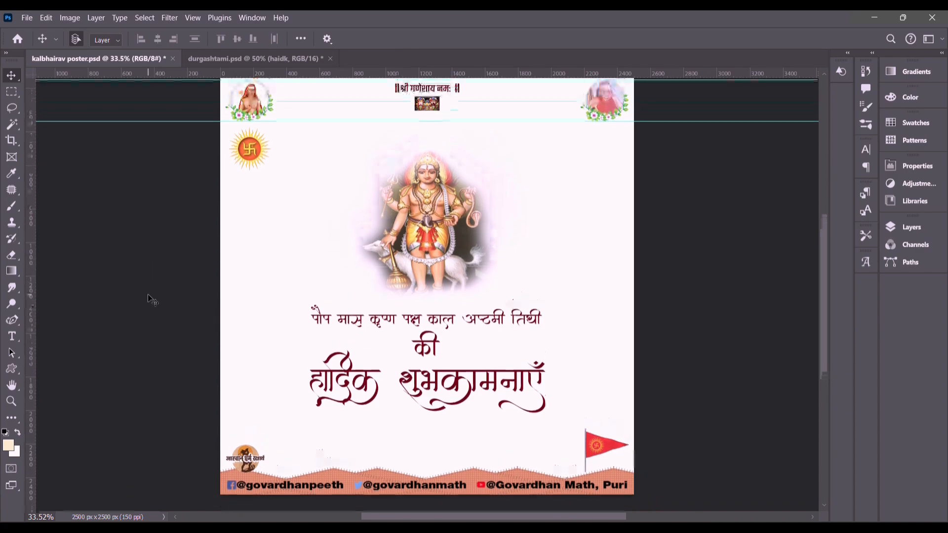
Step: Save the Kalbhairav poster document
{"action": "left_click", "coordinate": [26, 18]}
{"action": "left_click", "coordinate": [69, 153]}
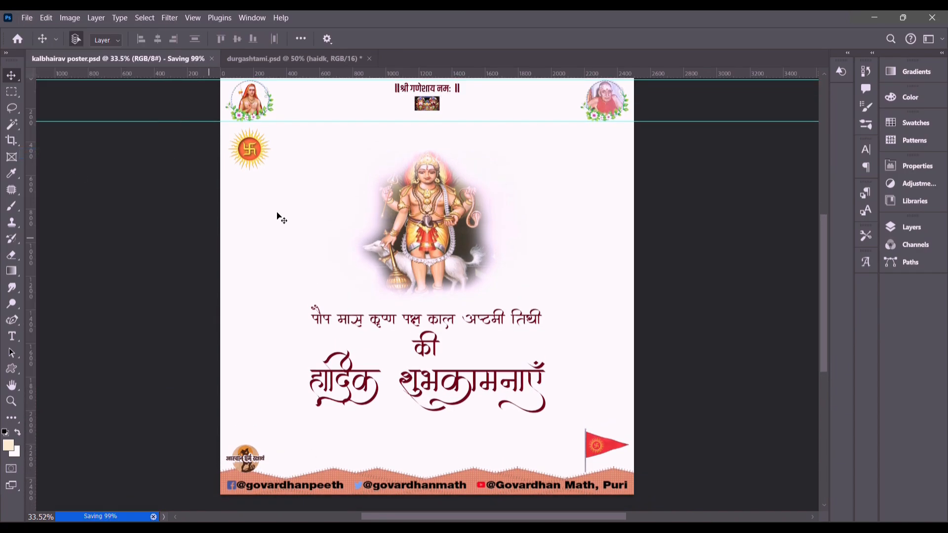
{"action": "scroll", "coordinate": [609, 242], "scroll_direction": "up", "scroll_amount": 1}
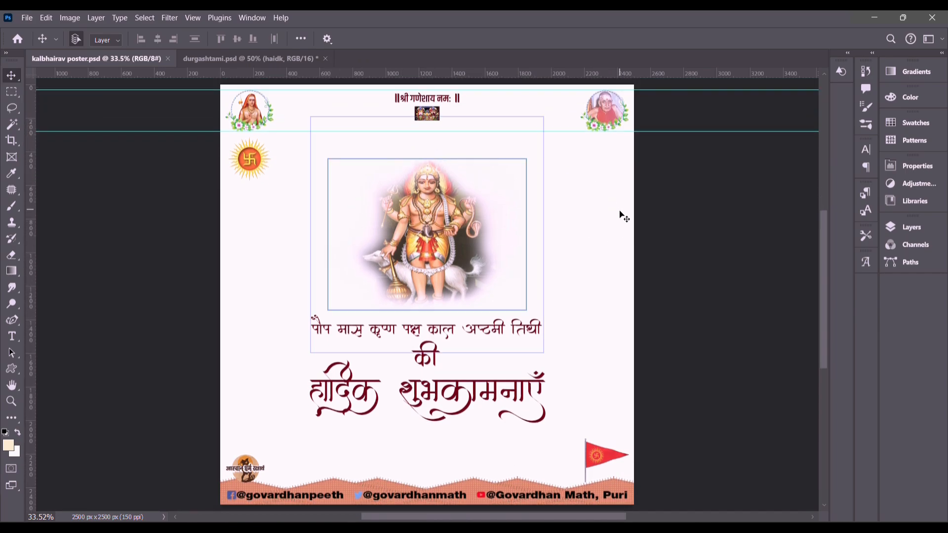
Step: Add an empty layer directly above the Background and set the soft brush to 1791 px at 47% opacity
{"action": "left_click", "coordinate": [912, 227]}
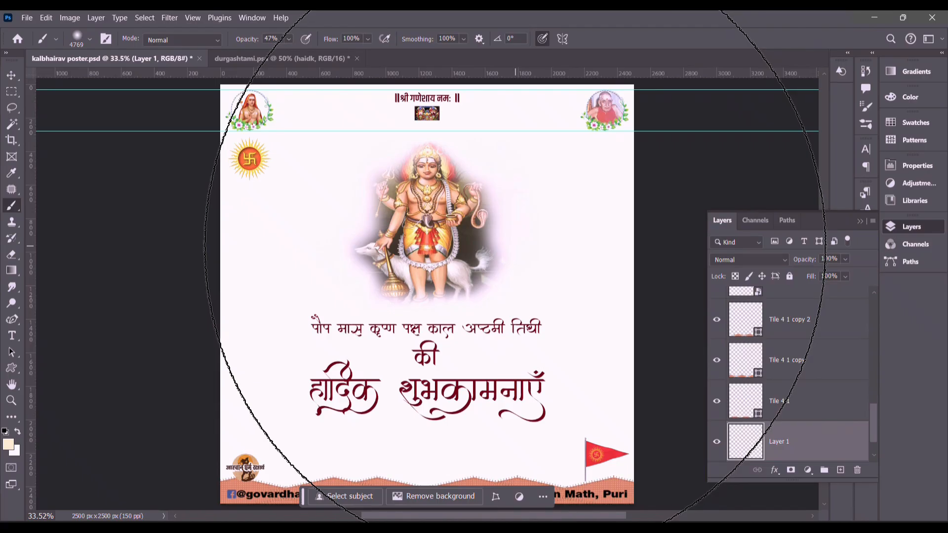
{"action": "left_click_drag", "start_coordinate": [486, 230], "coordinate": [457, 218]}
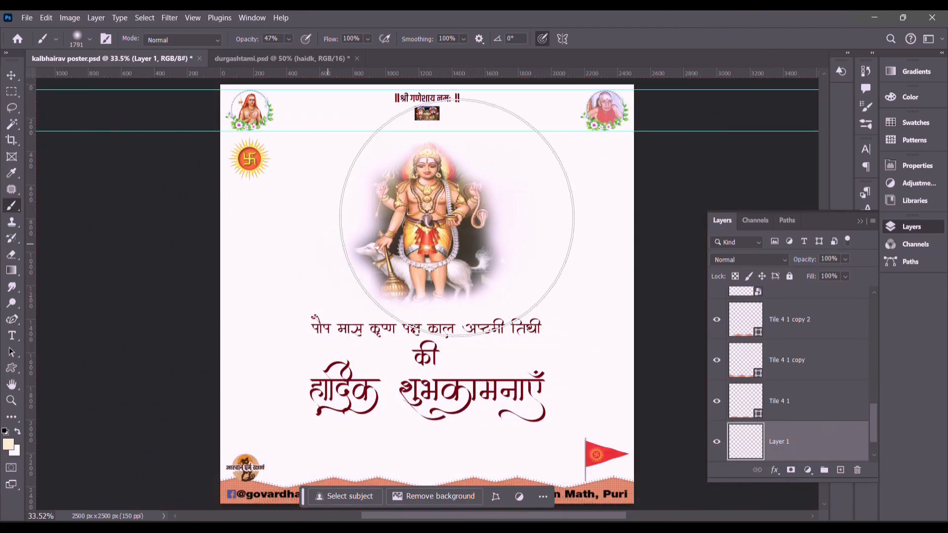
Step: Try painting the poster backdrop on Layer 1 with a dark tone sampled from the picture and with a golden brown
{"action": "left_click", "coordinate": [909, 97]}
{"action": "left_click", "coordinate": [10, 171]}
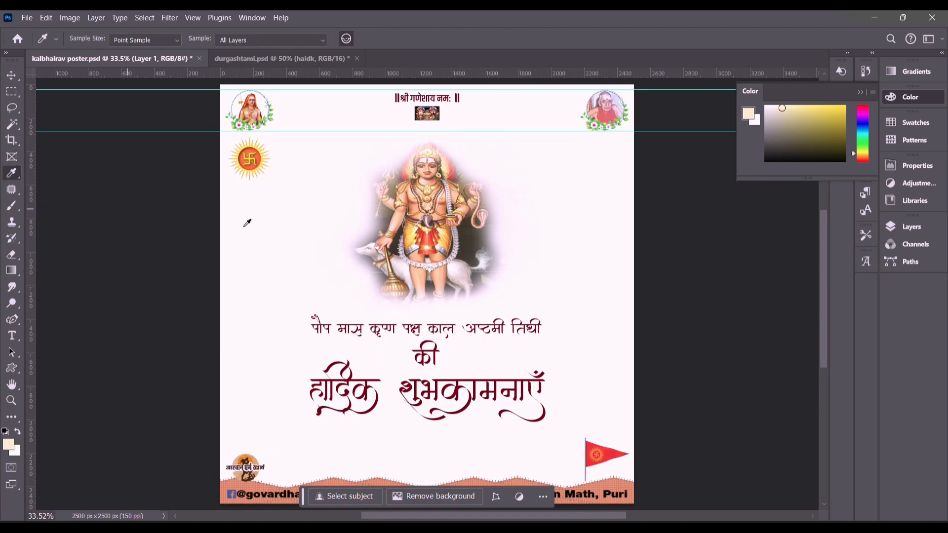
{"action": "left_click", "coordinate": [474, 228]}
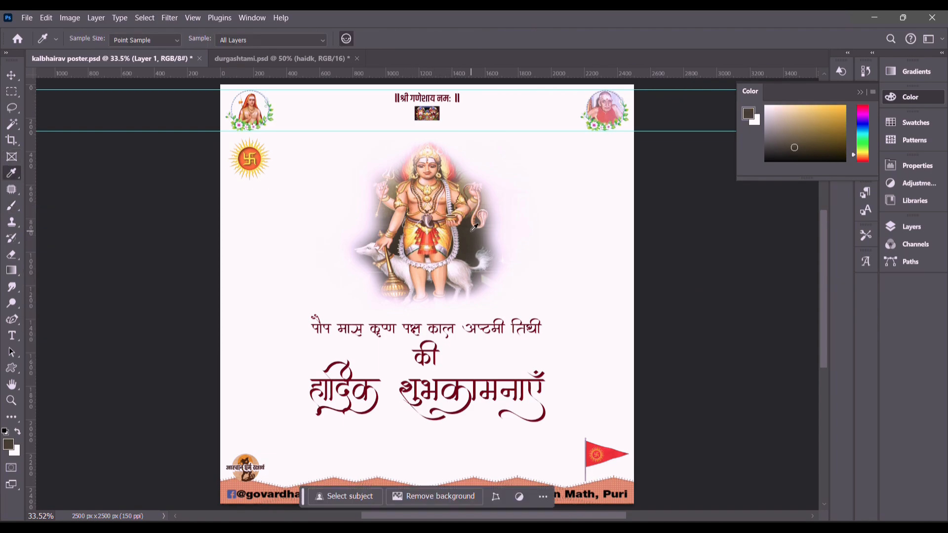
{"action": "left_click", "coordinate": [12, 206]}
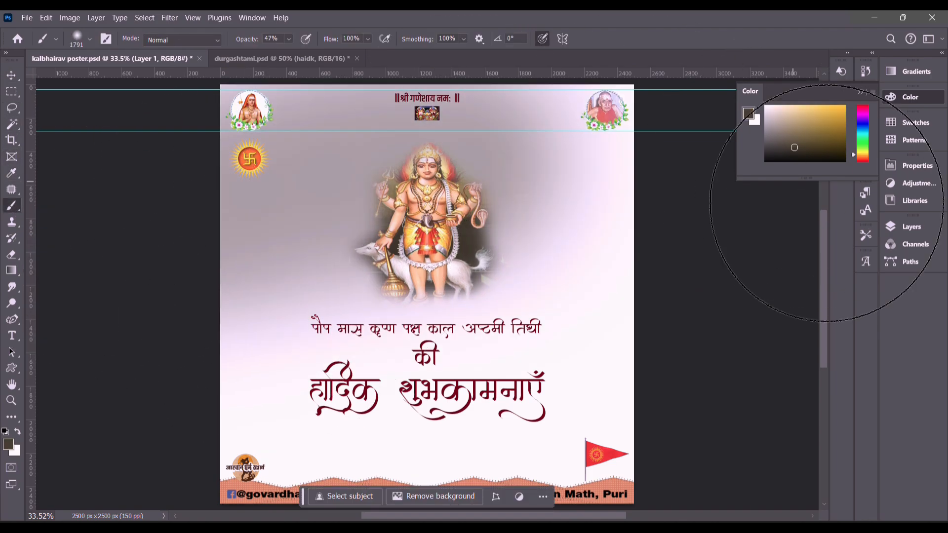
{"action": "left_click", "coordinate": [833, 131]}
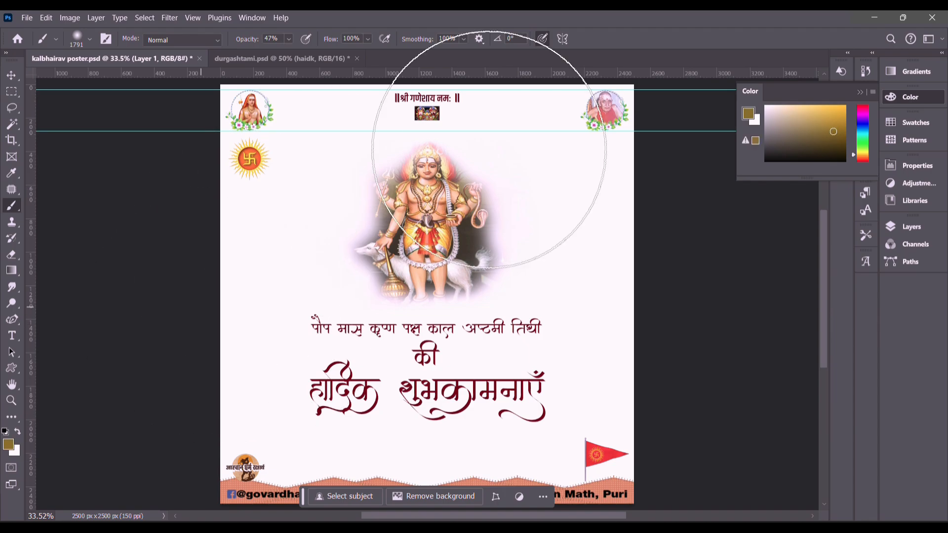
{"action": "left_click_drag", "start_coordinate": [489, 118], "coordinate": [719, 190]}
{"action": "key", "text": "ctrl+z"}
Step: Try painting the poster backdrop on Layer 1 with a light orange-yellow
{"action": "left_click", "coordinate": [818, 106]}
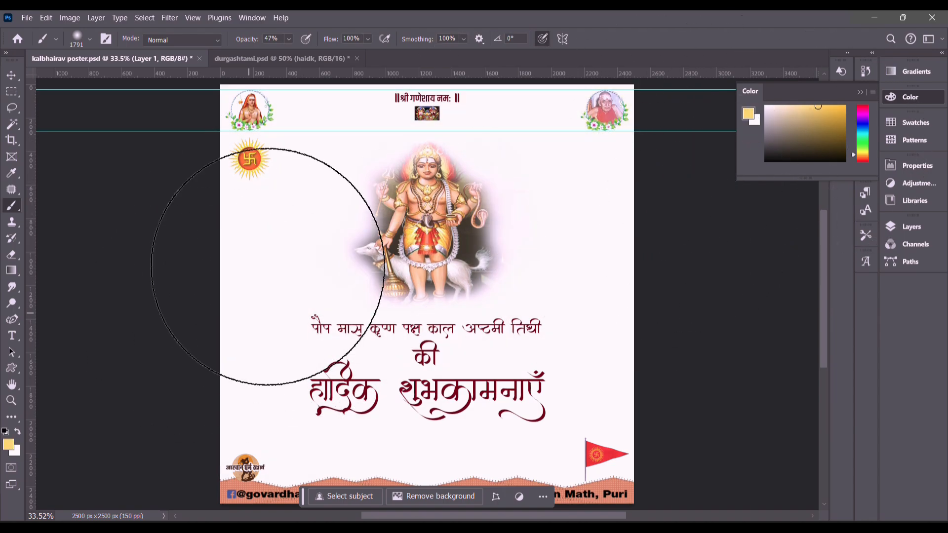
{"action": "left_click_drag", "start_coordinate": [269, 266], "coordinate": [785, 111]}
{"action": "key", "text": "ctrl+z"}
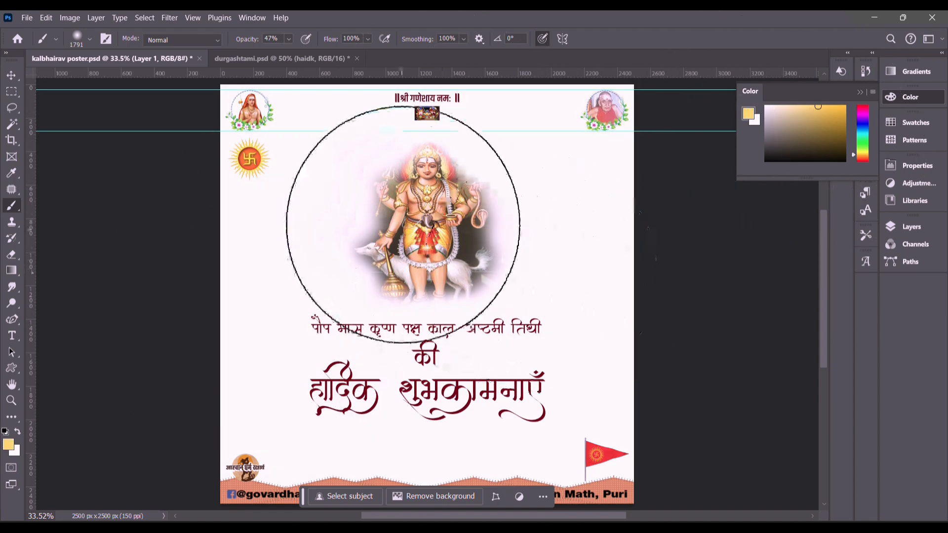
Step: Sample a yellow from the small picture under the top heading and brush a soft yellow glow behind Kaal Bhairav on Layer 1
{"action": "key", "text": "i"}
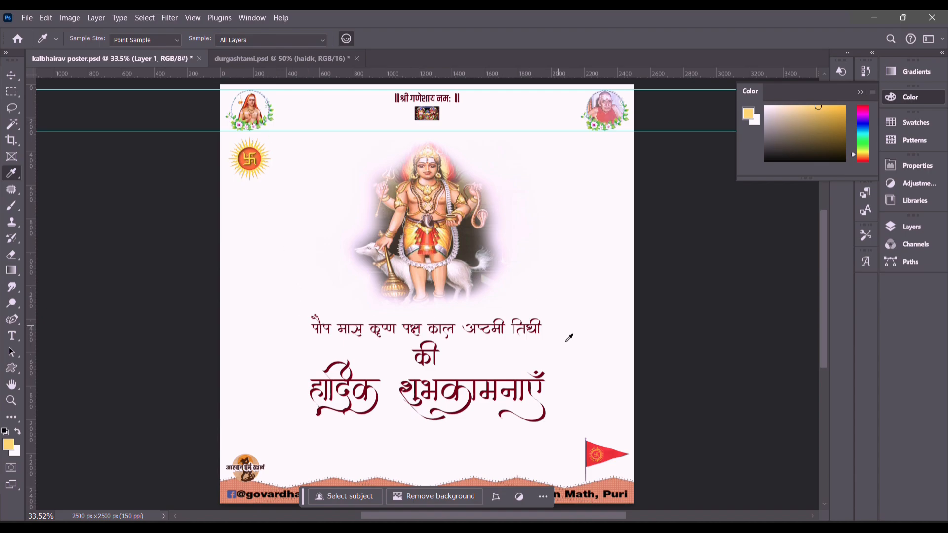
{"action": "left_click", "coordinate": [442, 102]}
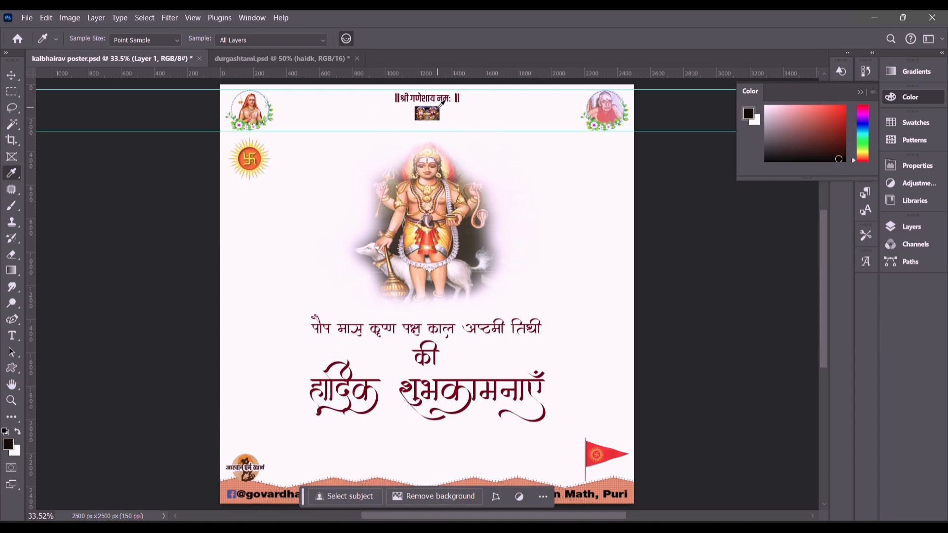
{"action": "left_click", "coordinate": [436, 108]}
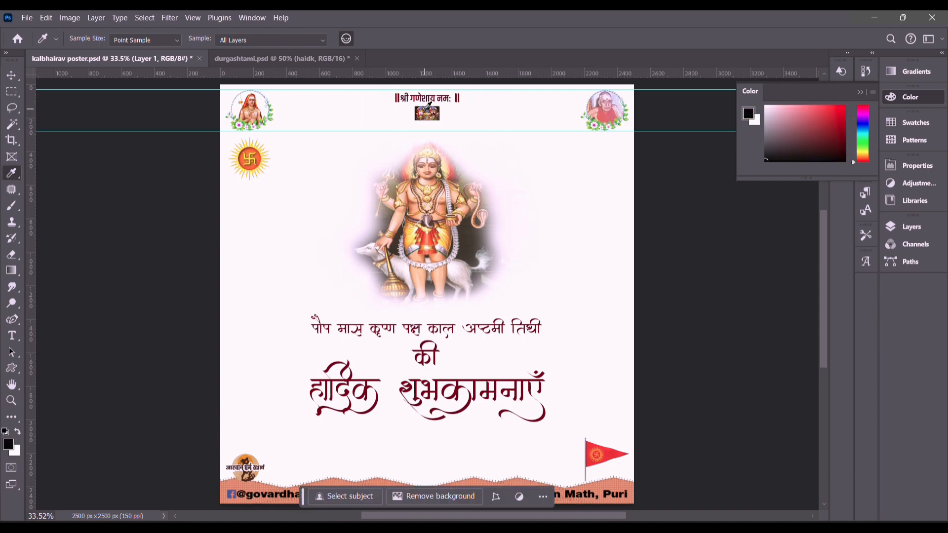
{"action": "left_click", "coordinate": [427, 105]}
{"action": "left_click", "coordinate": [11, 205]}
{"action": "mouse_move", "coordinate": [246, 284]}
{"action": "left_mouse_down"}
{"action": "mouse_move", "coordinate": [600, 146]}
{"action": "mouse_move", "coordinate": [595, 188]}
{"action": "left_mouse_up"}
{"action": "key", "text": "ctrl+z"}
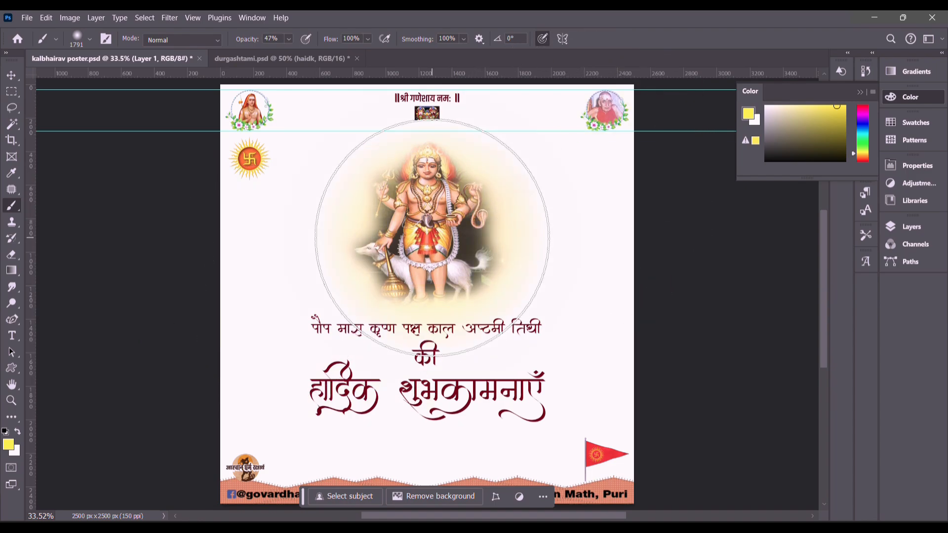
{"action": "left_click", "coordinate": [420, 239]}
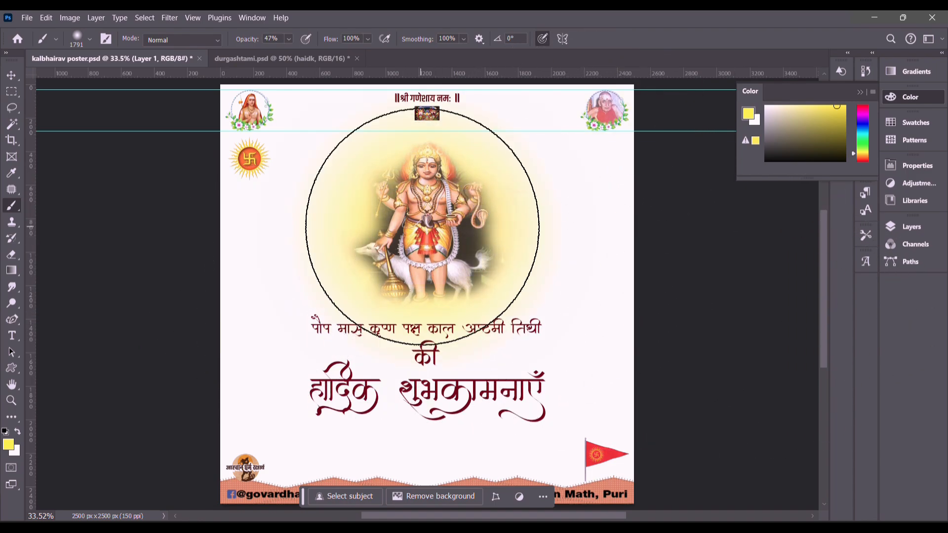
Step: Add a new empty layer between Layer 1 and the Background
{"action": "left_click", "coordinate": [926, 231]}
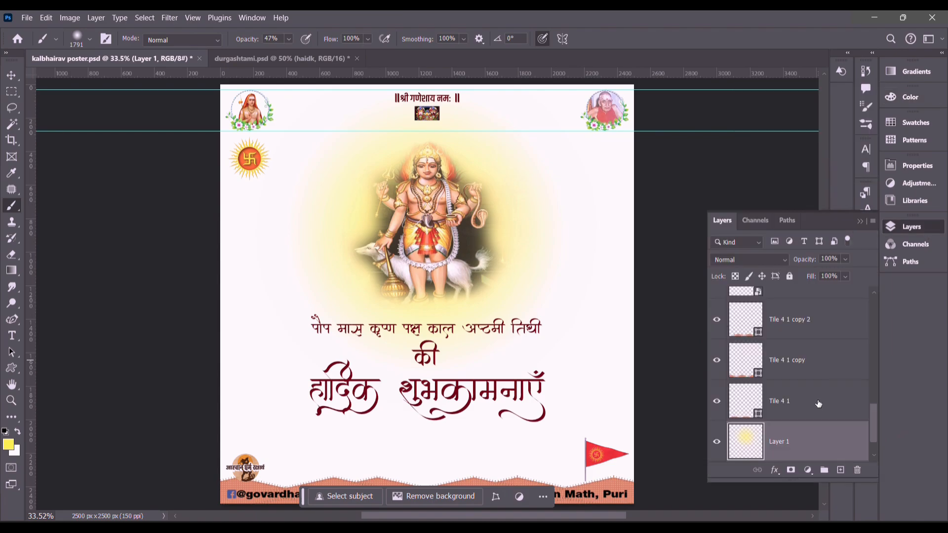
{"action": "scroll", "coordinate": [846, 441], "scroll_direction": "down", "scroll_amount": 2}
{"action": "key", "text": "ctrl+bracketleft"}
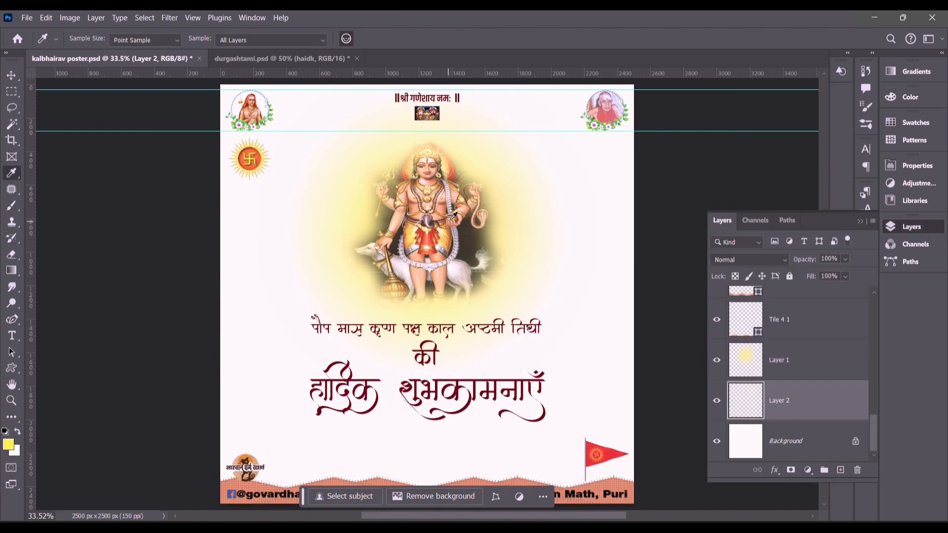
Step: Try painting the backdrop on Layer 2 in a terracotta orange sampled from the picture, at 47% and 100% brush opacity
{"action": "left_click", "coordinate": [470, 154]}
{"action": "key", "text": "b"}
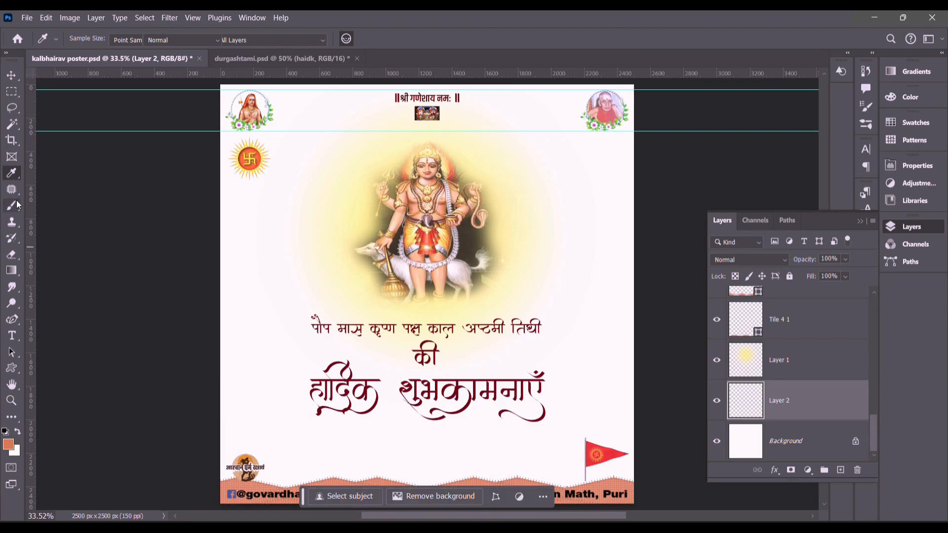
{"action": "left_click_drag", "start_coordinate": [370, 137], "coordinate": [689, 150]}
{"action": "key", "text": "ctrl+z"}
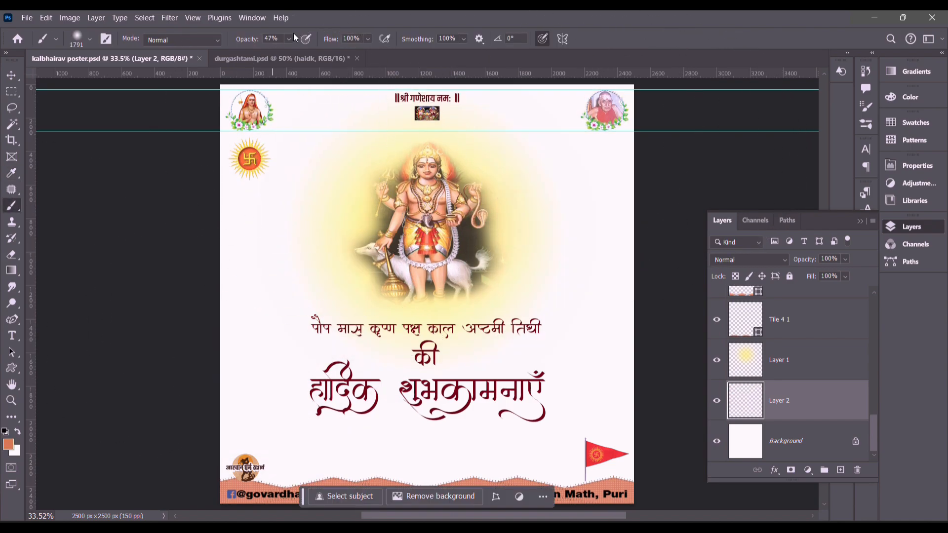
{"action": "mouse_move", "coordinate": [600, 188]}
{"action": "left_mouse_down"}
{"action": "mouse_move", "coordinate": [203, 246]}
{"action": "mouse_move", "coordinate": [183, 271]}
{"action": "left_mouse_up"}
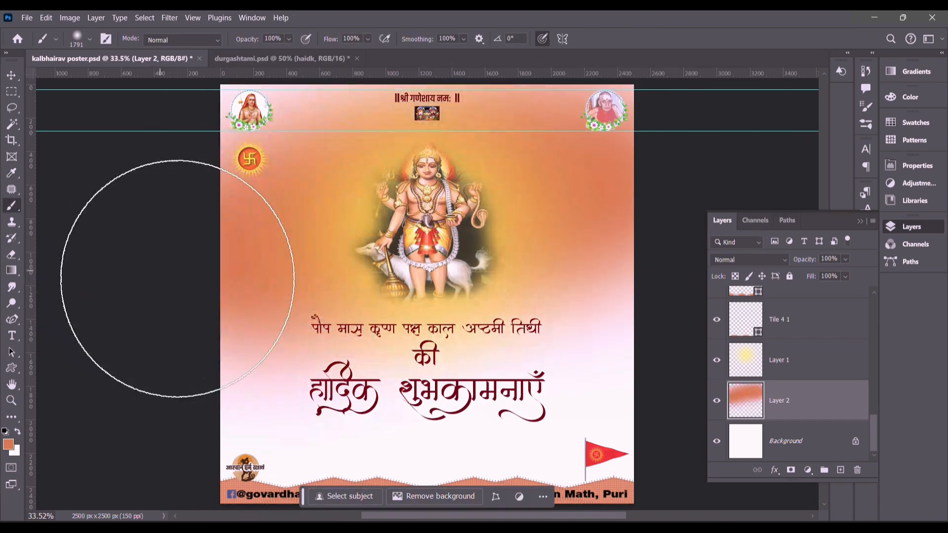
{"action": "key", "text": "ctrl+z"}
Step: Try painting the backdrop on Layer 2 in vivid orange shades at 100% brush opacity
{"action": "left_click", "coordinate": [910, 97]}
{"action": "left_click", "coordinate": [825, 103]}
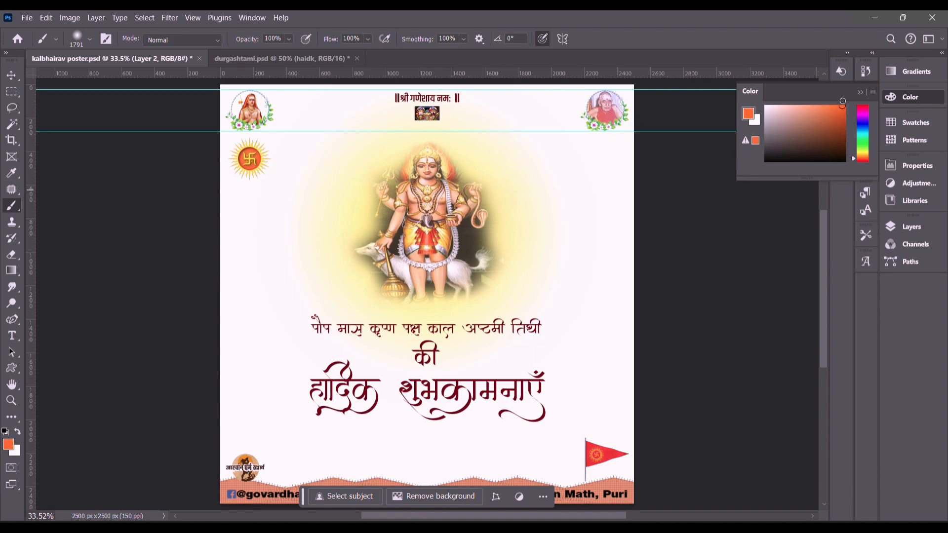
{"action": "mouse_move", "coordinate": [221, 232]}
{"action": "left_mouse_down"}
{"action": "mouse_move", "coordinate": [594, 152]}
{"action": "mouse_move", "coordinate": [755, 294]}
{"action": "left_mouse_up"}
{"action": "key", "text": "ctrl+z"}
{"action": "mouse_move", "coordinate": [198, 241]}
{"action": "left_mouse_down"}
{"action": "mouse_move", "coordinate": [677, 99]}
{"action": "mouse_move", "coordinate": [770, 110]}
{"action": "left_mouse_up"}
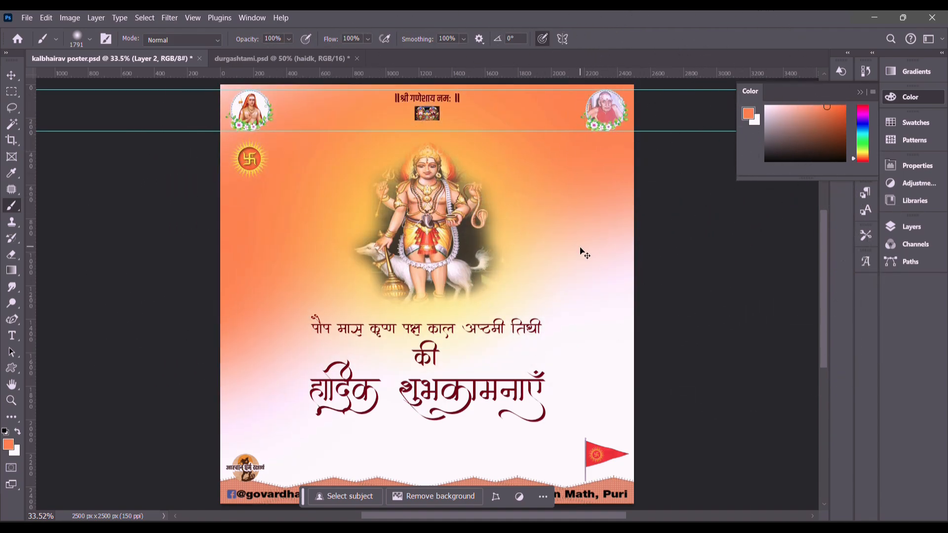
{"action": "key", "text": "ctrl+z"}
Step: Try painting the upper backdrop on Layer 2 in a softer peach tone
{"action": "mouse_move", "coordinate": [96, 321]}
{"action": "left_mouse_down"}
{"action": "mouse_move", "coordinate": [329, 159]}
{"action": "mouse_move", "coordinate": [723, 158]}
{"action": "left_mouse_up"}
{"action": "scroll", "coordinate": [540, 242], "scroll_direction": "down", "scroll_amount": 1}
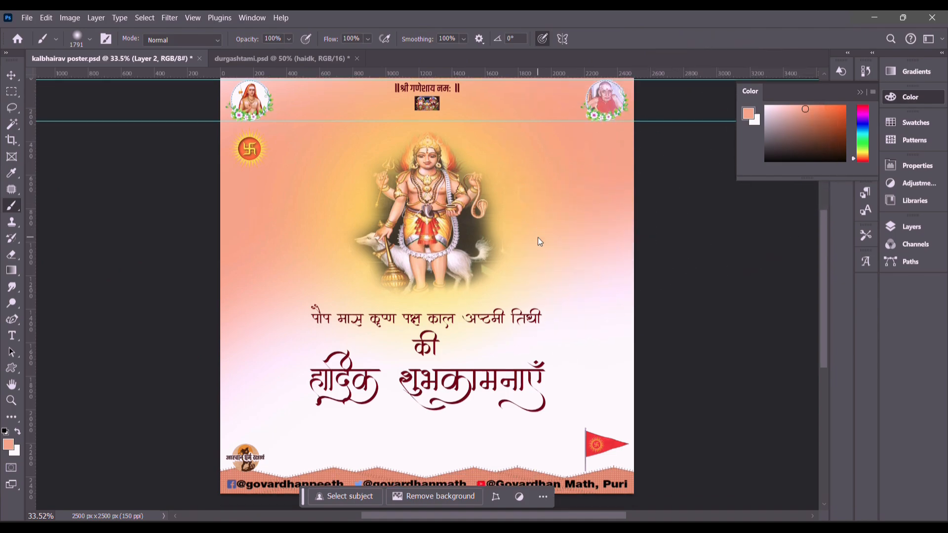
{"action": "key", "text": "ctrl+z"}
Step: Try painting the backdrop on Layer 2 in a pale yellow
{"action": "left_click", "coordinate": [863, 154]}
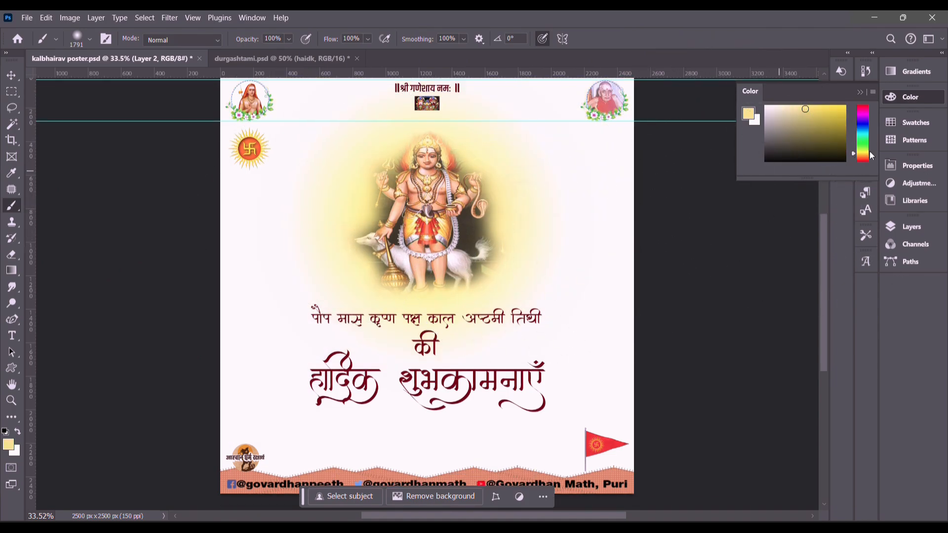
{"action": "mouse_move", "coordinate": [349, 191]}
{"action": "left_mouse_down"}
{"action": "mouse_move", "coordinate": [698, 84]}
{"action": "mouse_move", "coordinate": [688, 275]}
{"action": "mouse_move", "coordinate": [662, 424]}
{"action": "mouse_move", "coordinate": [590, 380]}
{"action": "left_mouse_up"}
{"action": "scroll", "coordinate": [589, 381], "scroll_direction": "up", "scroll_amount": 2}
{"action": "key", "text": "ctrl+z"}
Step: Try painting the backdrop on Layer 2 in light turquoise and in light blue
{"action": "left_click_drag", "start_coordinate": [189, 345], "coordinate": [933, 11]}
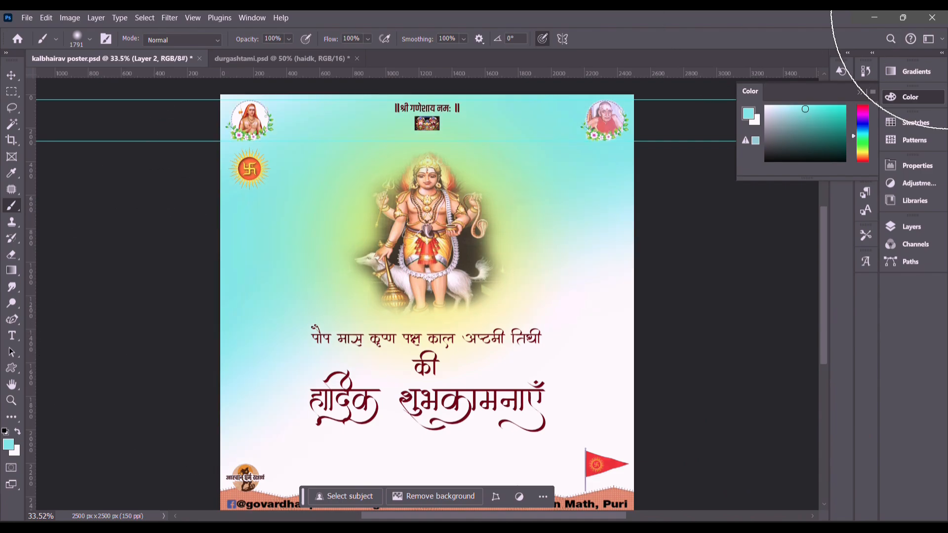
{"action": "key", "text": "ctrl+z"}
{"action": "left_click", "coordinate": [861, 129]}
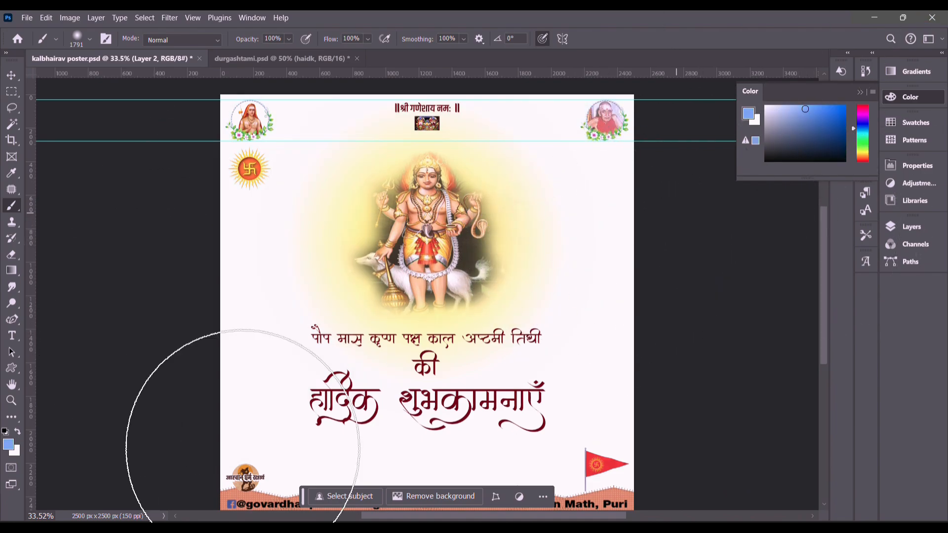
{"action": "left_click_drag", "start_coordinate": [222, 435], "coordinate": [392, 408]}
{"action": "key", "text": "ctrl+z"}
Step: Try covering the whole backdrop on Layer 2 with a light salmon-orange
{"action": "left_click", "coordinate": [862, 157]}
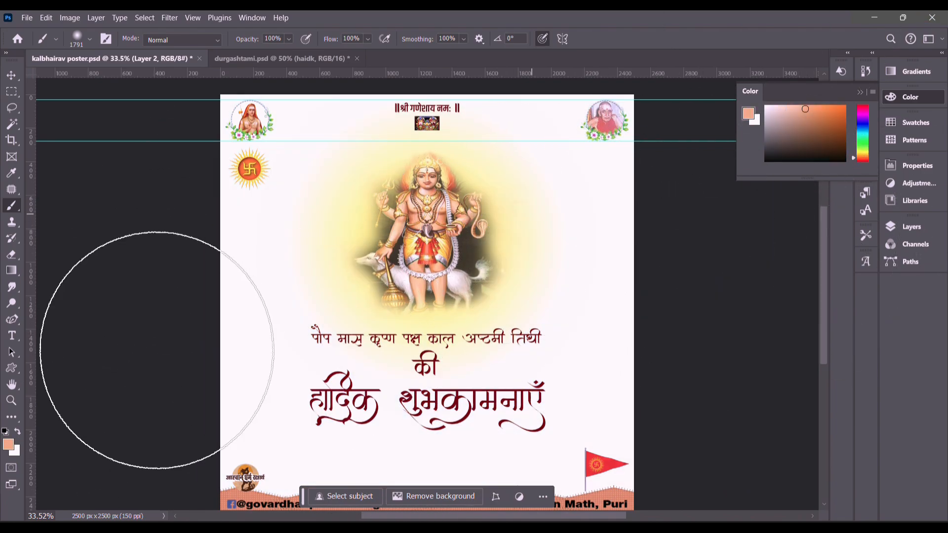
{"action": "mouse_move", "coordinate": [125, 319]}
{"action": "left_mouse_down"}
{"action": "mouse_move", "coordinate": [573, 346]}
{"action": "mouse_move", "coordinate": [417, 476]}
{"action": "left_mouse_up"}
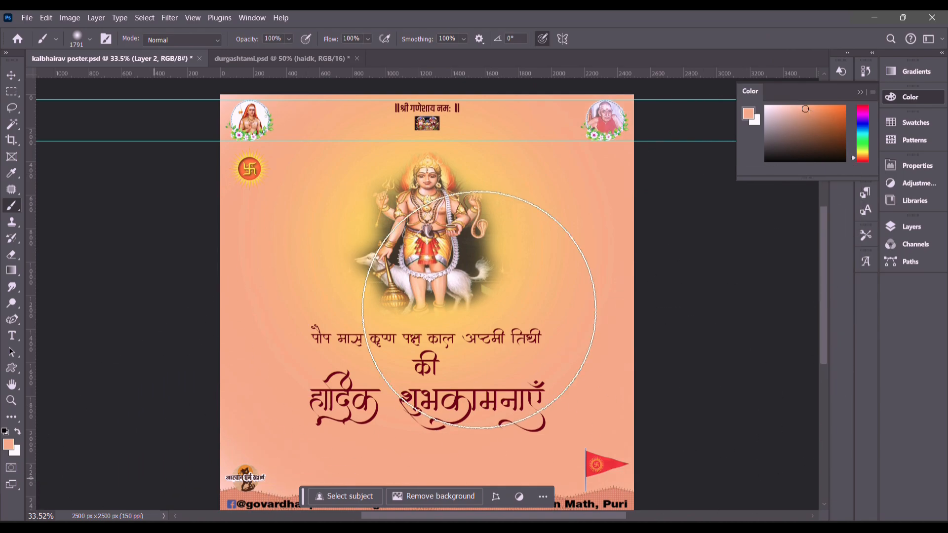
{"action": "scroll", "coordinate": [603, 280], "scroll_direction": "down", "scroll_amount": 1}
{"action": "key", "text": "ctrl+z"}
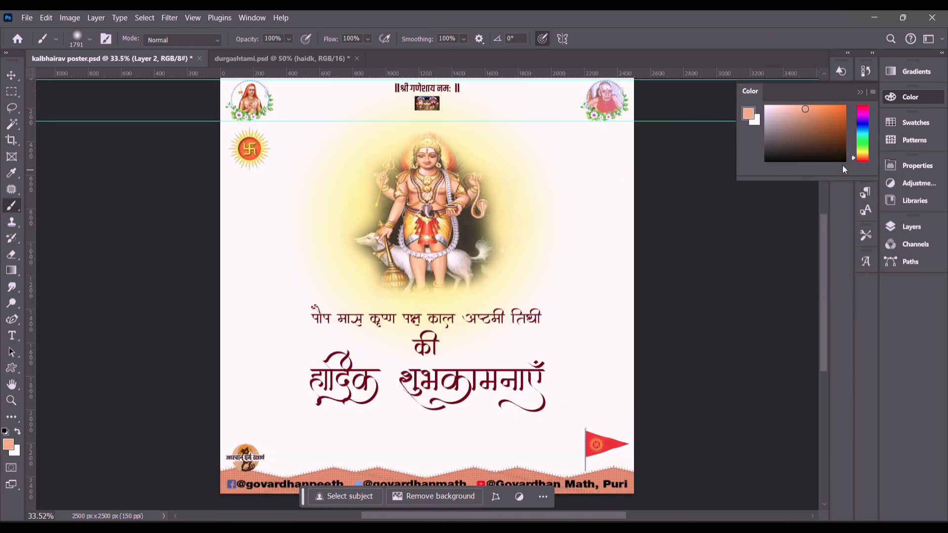
Step: Try painting the backdrop on Layer 2 in bright red and in dark red
{"action": "left_click_drag", "start_coordinate": [863, 166], "coordinate": [867, 122]}
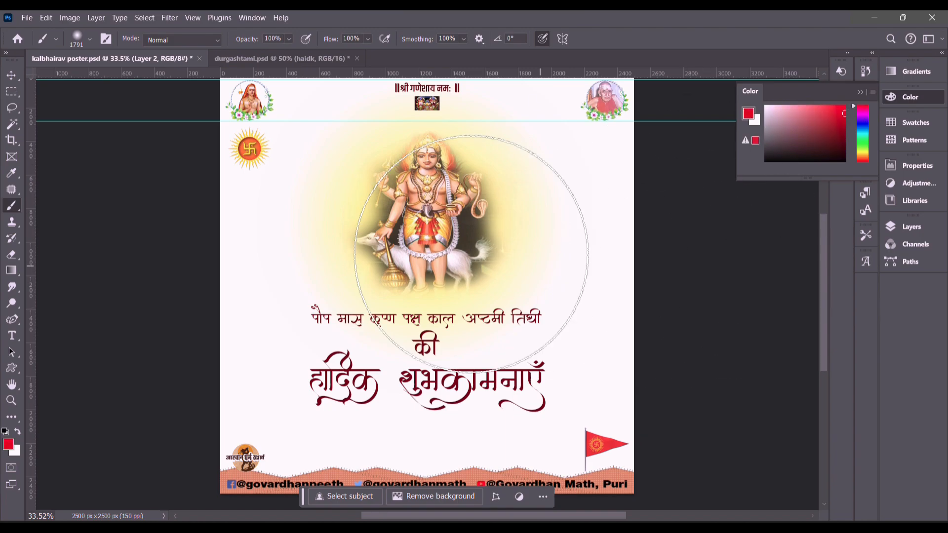
{"action": "mouse_move", "coordinate": [271, 183]}
{"action": "left_mouse_down"}
{"action": "mouse_move", "coordinate": [812, 49]}
{"action": "mouse_move", "coordinate": [790, 64]}
{"action": "left_mouse_up"}
{"action": "scroll", "coordinate": [536, 276], "scroll_direction": "up", "scroll_amount": 1}
{"action": "key", "text": "ctrl+z"}
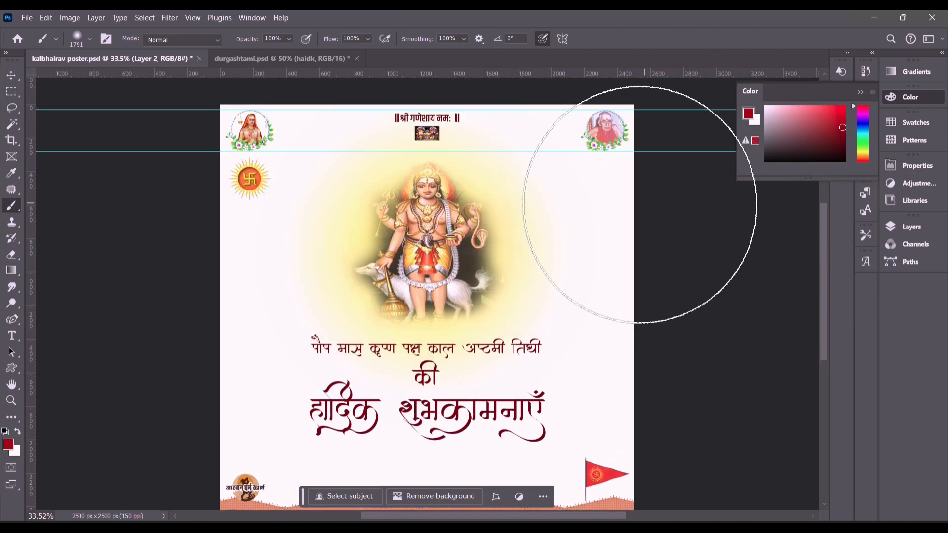
{"action": "mouse_move", "coordinate": [640, 204]}
{"action": "left_mouse_down"}
{"action": "mouse_move", "coordinate": [144, 232]}
{"action": "mouse_move", "coordinate": [730, 402]}
{"action": "mouse_move", "coordinate": [169, 233]}
{"action": "mouse_move", "coordinate": [587, 334]}
{"action": "left_mouse_up"}
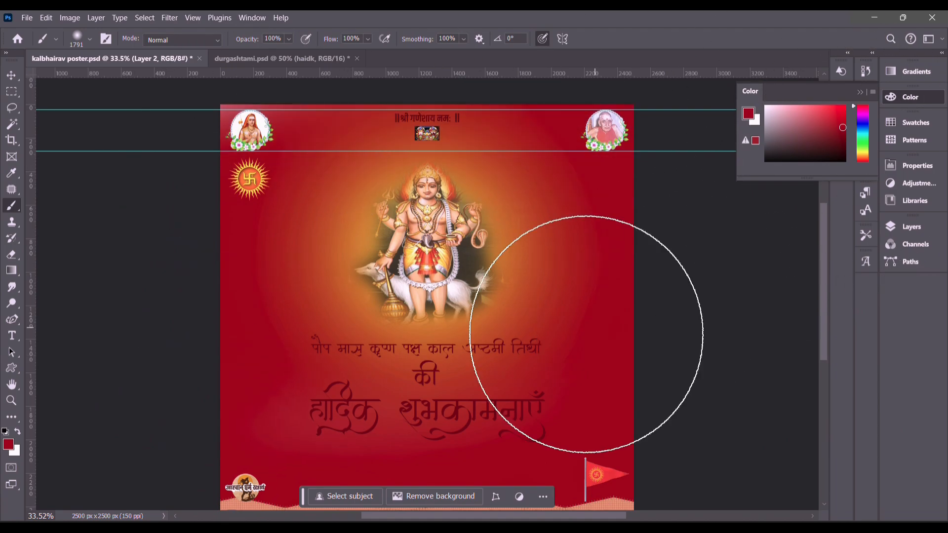
{"action": "scroll", "coordinate": [593, 195], "scroll_direction": "down", "scroll_amount": 1}
{"action": "key", "text": "ctrl+z"}
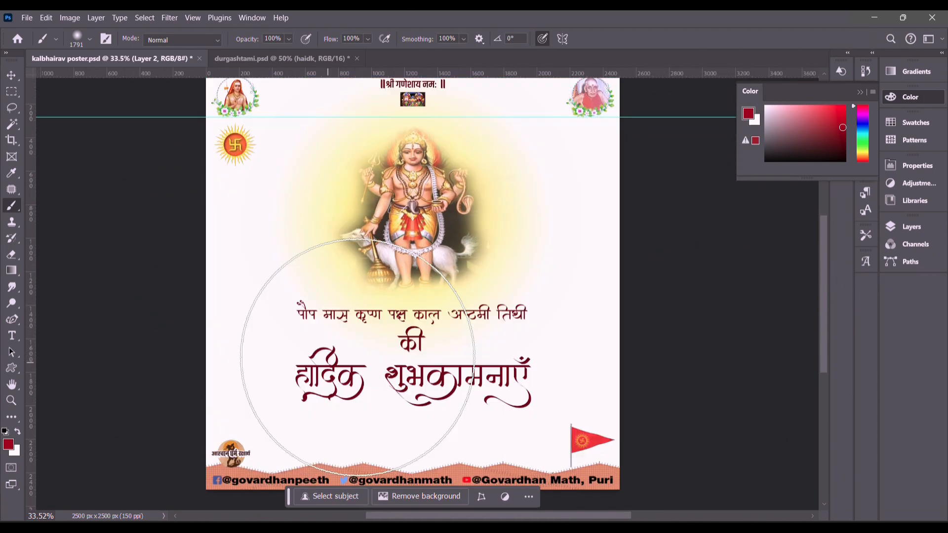
Step: Try painting the backdrop on Layer 2 in dusty rose and in other muted hues up to slate blue
{"action": "mouse_move", "coordinate": [345, 197]}
{"action": "left_mouse_down"}
{"action": "mouse_move", "coordinate": [676, 127]}
{"action": "mouse_move", "coordinate": [212, 222]}
{"action": "left_mouse_up"}
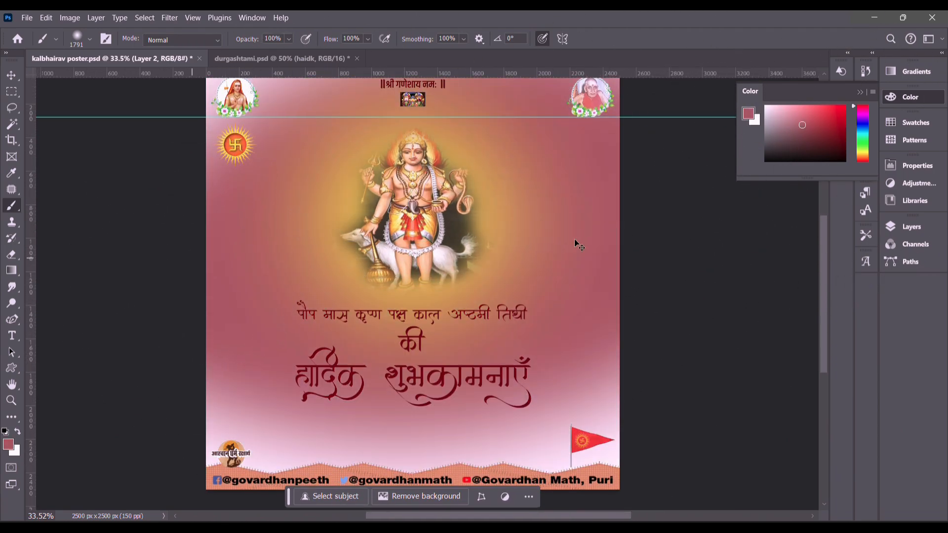
{"action": "key", "text": "ctrl+z"}
{"action": "left_click", "coordinate": [862, 140]}
{"action": "mouse_move", "coordinate": [201, 285]}
{"action": "left_mouse_down"}
{"action": "mouse_move", "coordinate": [571, 296]}
{"action": "mouse_move", "coordinate": [158, 370]}
{"action": "mouse_move", "coordinate": [519, 235]}
{"action": "left_mouse_up"}
{"action": "key", "text": "ctrl+z"}
{"action": "mouse_move", "coordinate": [572, 211]}
{"action": "left_mouse_down"}
{"action": "mouse_move", "coordinate": [338, 349]}
{"action": "mouse_move", "coordinate": [543, 435]}
{"action": "left_mouse_up"}
{"action": "key", "text": "ctrl+z"}
{"action": "left_click", "coordinate": [863, 125]}
{"action": "mouse_move", "coordinate": [567, 198]}
{"action": "left_mouse_down"}
{"action": "mouse_move", "coordinate": [173, 193]}
{"action": "mouse_move", "coordinate": [847, 392]}
{"action": "left_mouse_up"}
{"action": "key", "text": "ctrl+z"}
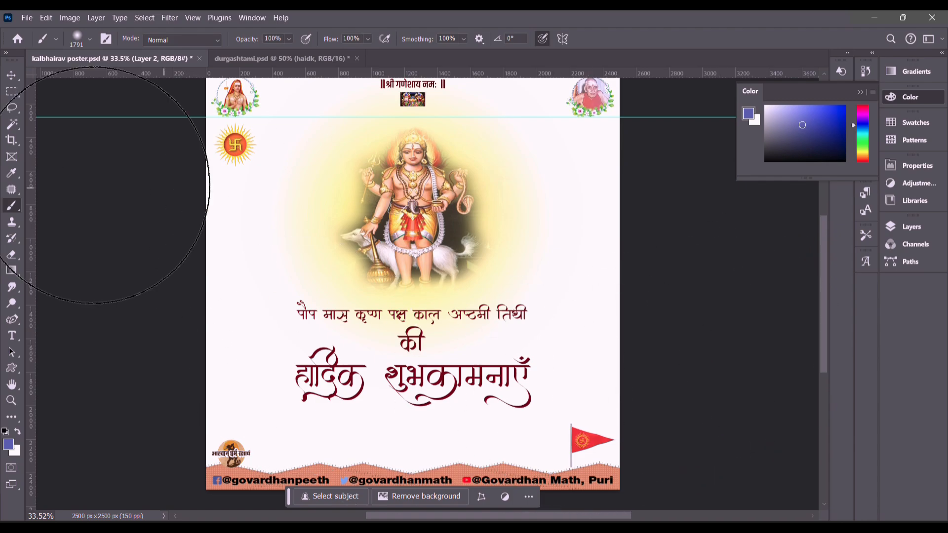
Step: Try painting the backdrop on Layer 2 in a pink and a lime green sampled with the Eyedropper
{"action": "left_click", "coordinate": [15, 175]}
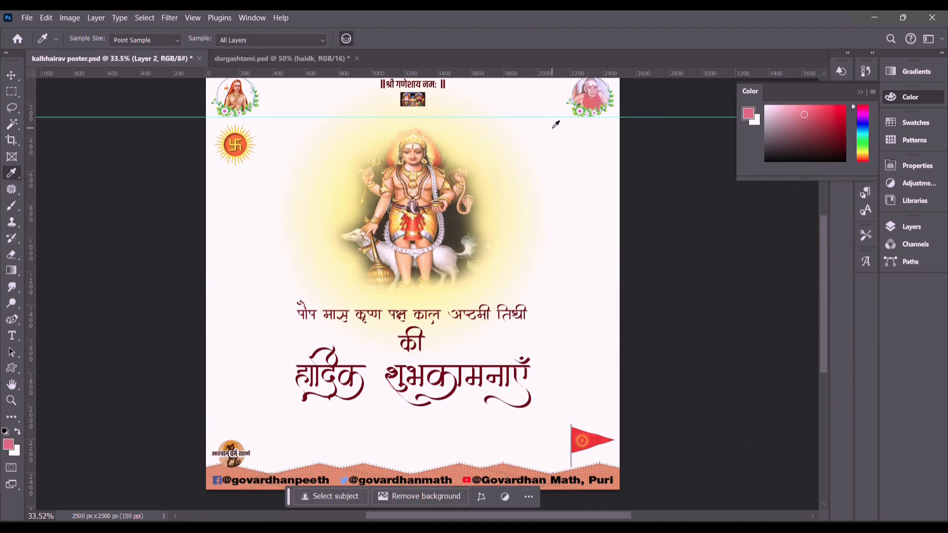
{"action": "left_click", "coordinate": [12, 206]}
{"action": "mouse_move", "coordinate": [211, 215]}
{"action": "left_mouse_down"}
{"action": "mouse_move", "coordinate": [547, 122]}
{"action": "mouse_move", "coordinate": [354, 406]}
{"action": "mouse_move", "coordinate": [137, 404]}
{"action": "left_mouse_up"}
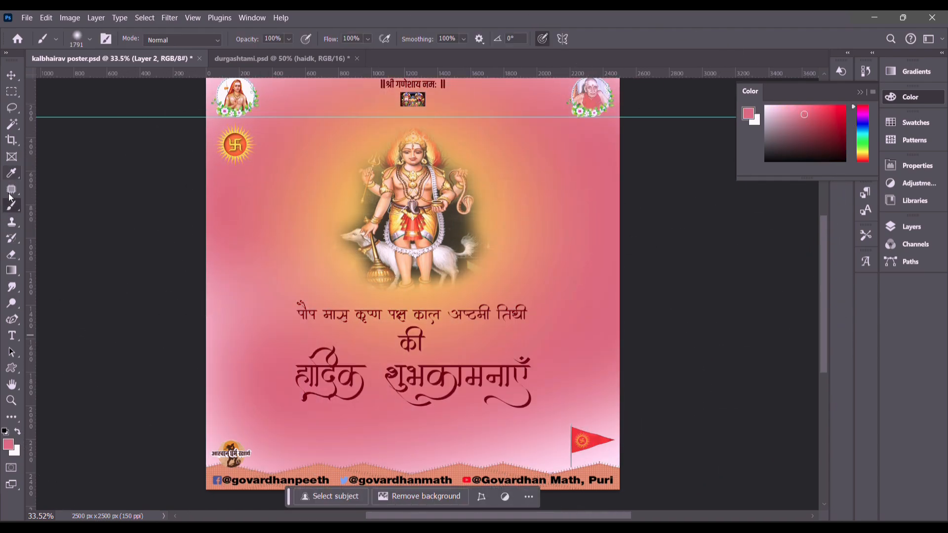
{"action": "left_click", "coordinate": [9, 175]}
{"action": "left_click", "coordinate": [252, 103]}
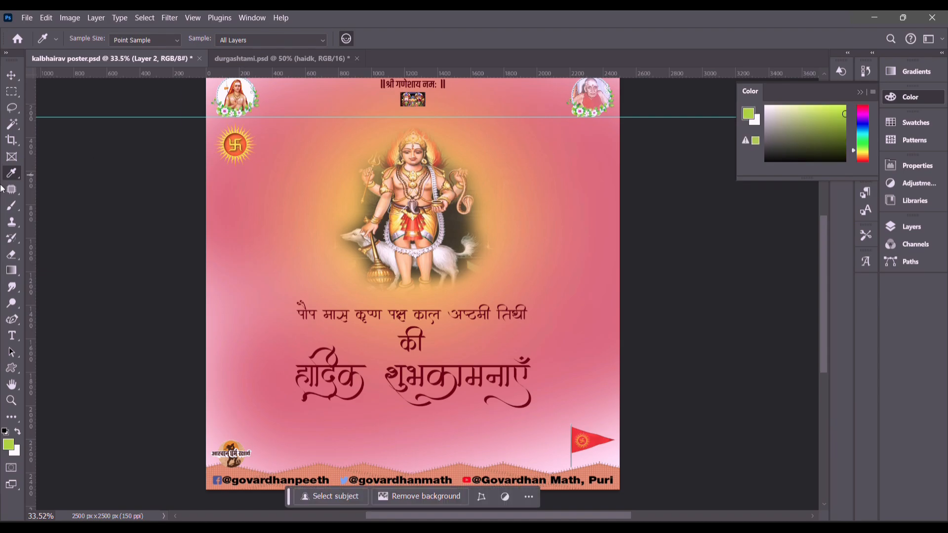
{"action": "key", "text": "b"}
{"action": "mouse_move", "coordinate": [365, 224]}
{"action": "left_mouse_down"}
{"action": "mouse_move", "coordinate": [322, 237]}
{"action": "mouse_move", "coordinate": [310, 343]}
{"action": "mouse_move", "coordinate": [620, 236]}
{"action": "left_mouse_up"}
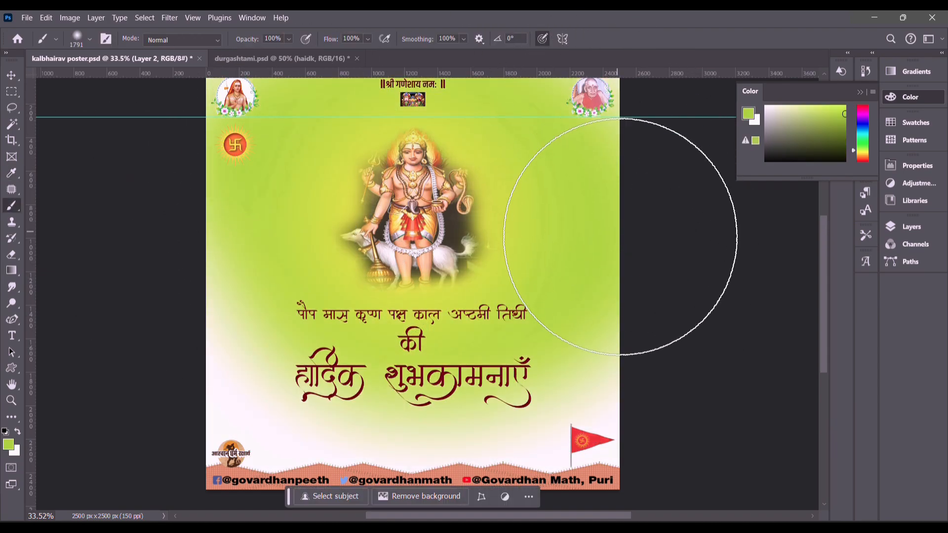
{"action": "key", "text": "ctrl+z"}
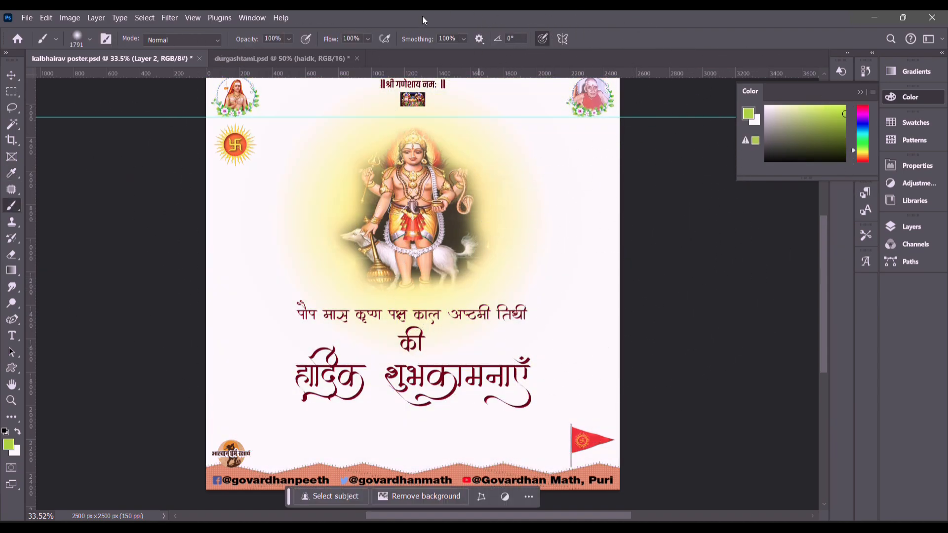
Step: Switch to Chrome, search Google for "which color is associated with kalbhairav" and read the expanded AI overview
{"action": "key", "text": "alt+Tab"}
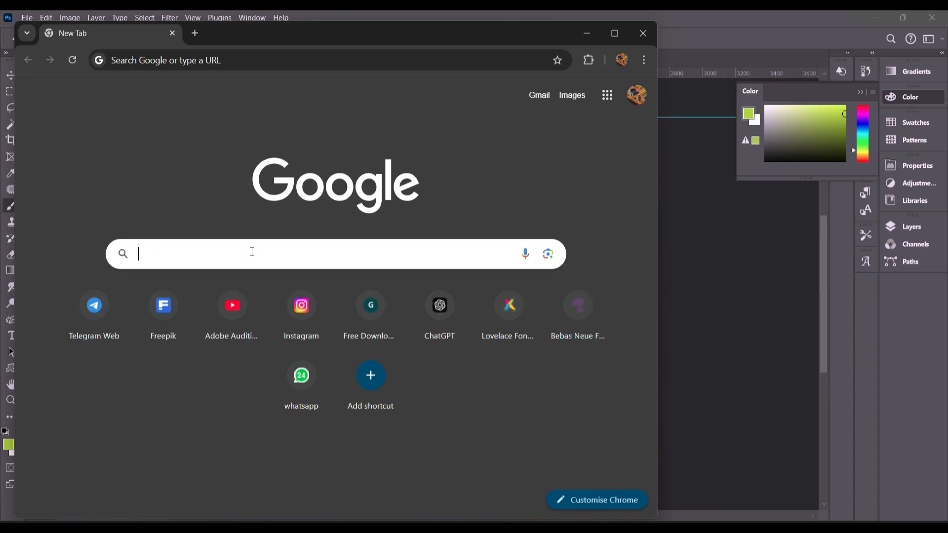
{"action": "type", "text": "whic"}
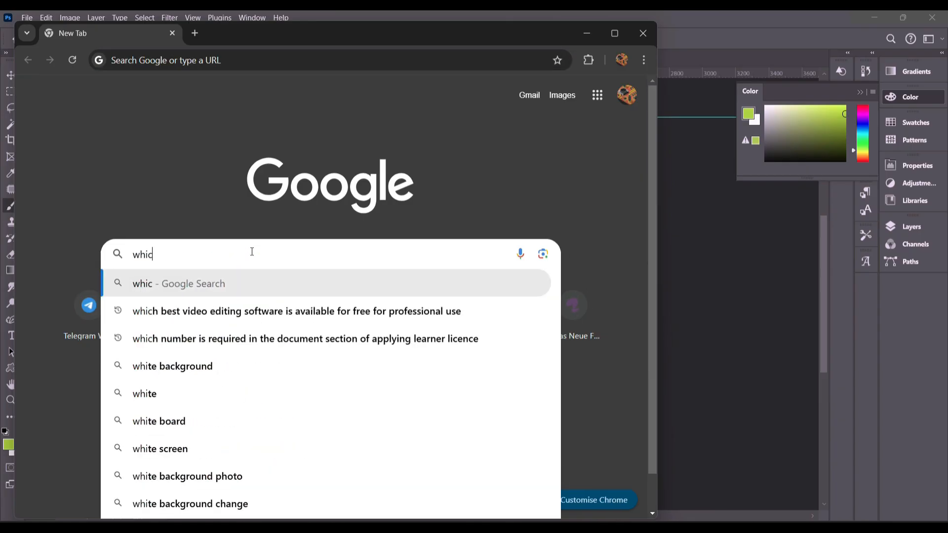
{"action": "type", "text": "h color is associated with kalbhairav"}
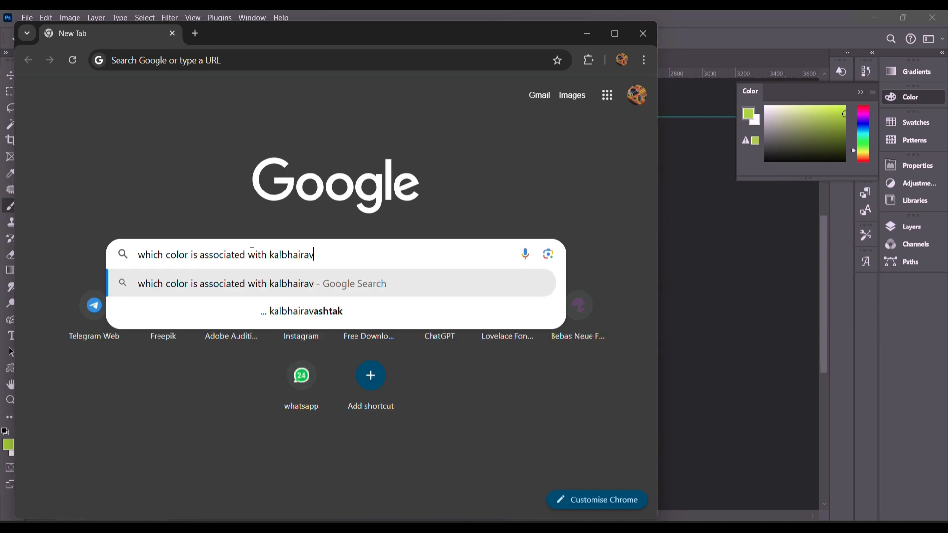
{"action": "key", "text": "Return"}
{"action": "scroll", "coordinate": [177, 314], "scroll_direction": "down", "scroll_amount": 1}
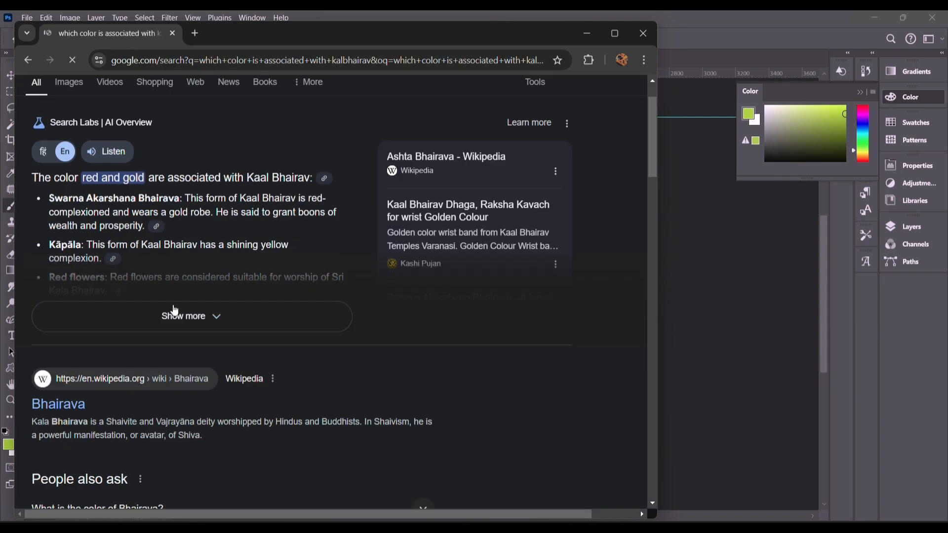
{"action": "left_click", "coordinate": [190, 323]}
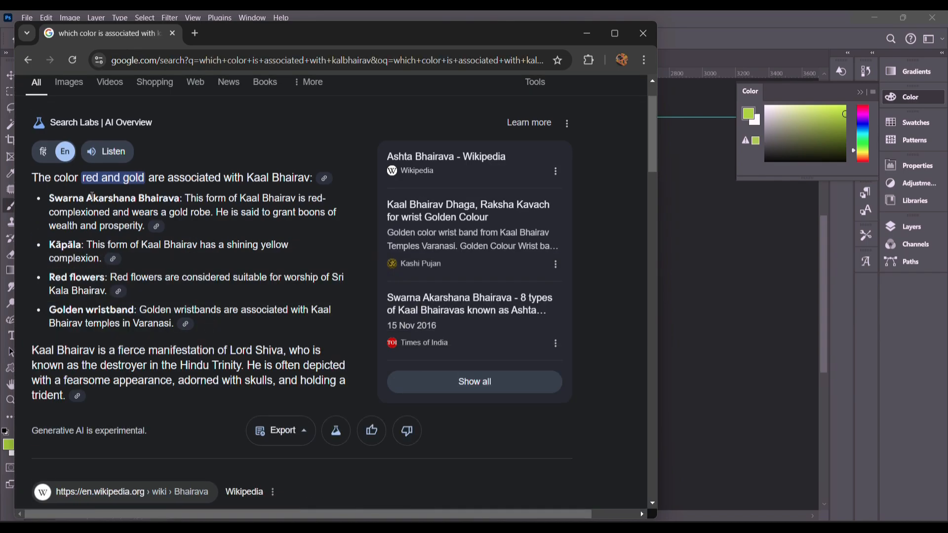
{"action": "scroll", "coordinate": [247, 297], "scroll_direction": "down", "scroll_amount": 5}
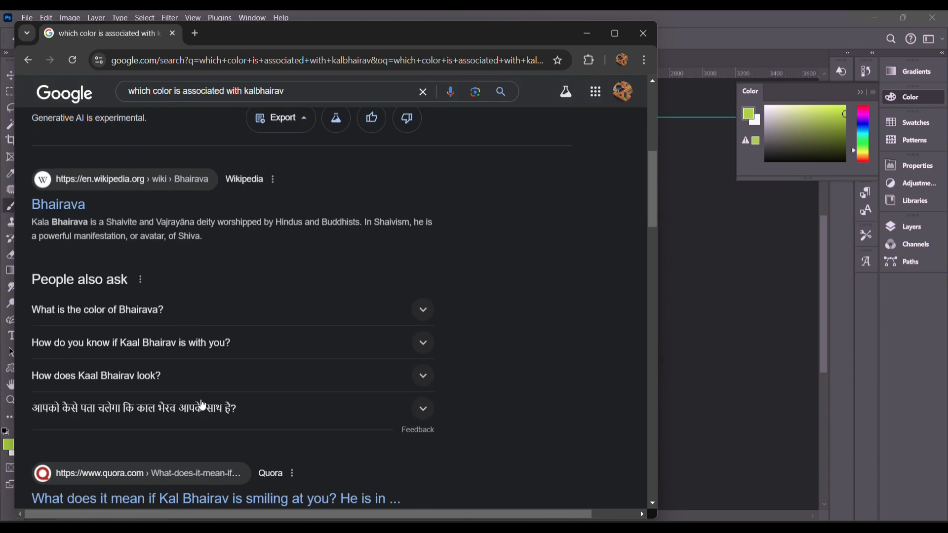
Step: Search Google for "create a color combination of red and gold"
{"action": "left_click", "coordinate": [419, 92]}
{"action": "type", "text": "create "}
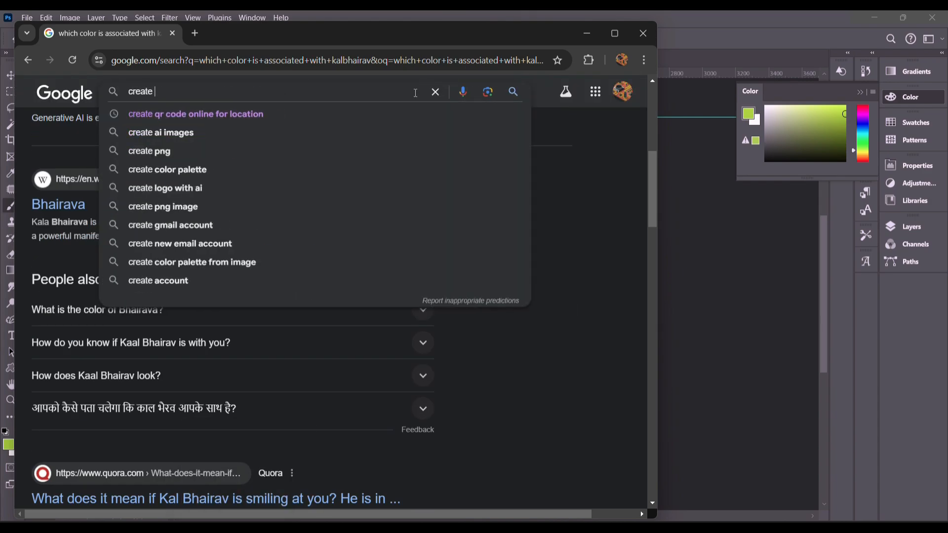
{"action": "type", "text": "a color combination"}
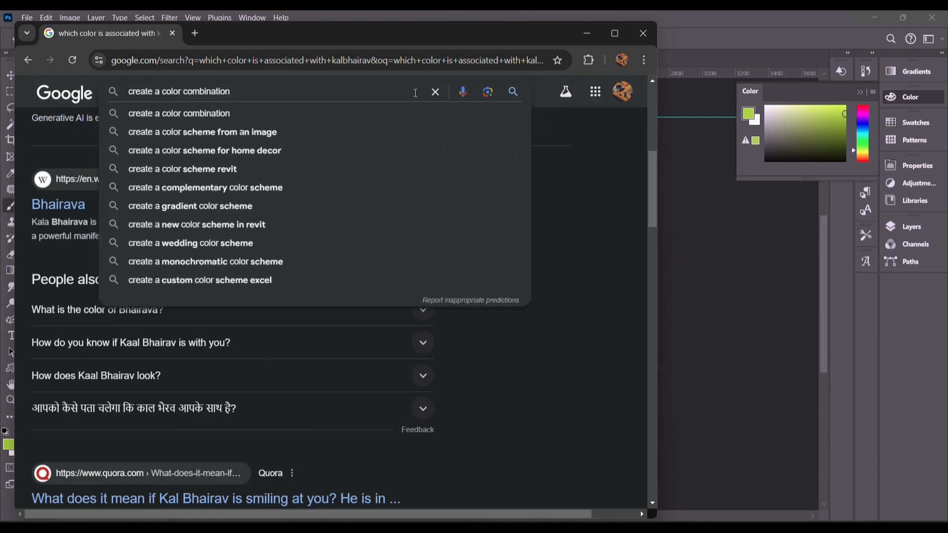
{"action": "type", "text": " of red and gold"}
{"action": "key", "text": "Return"}
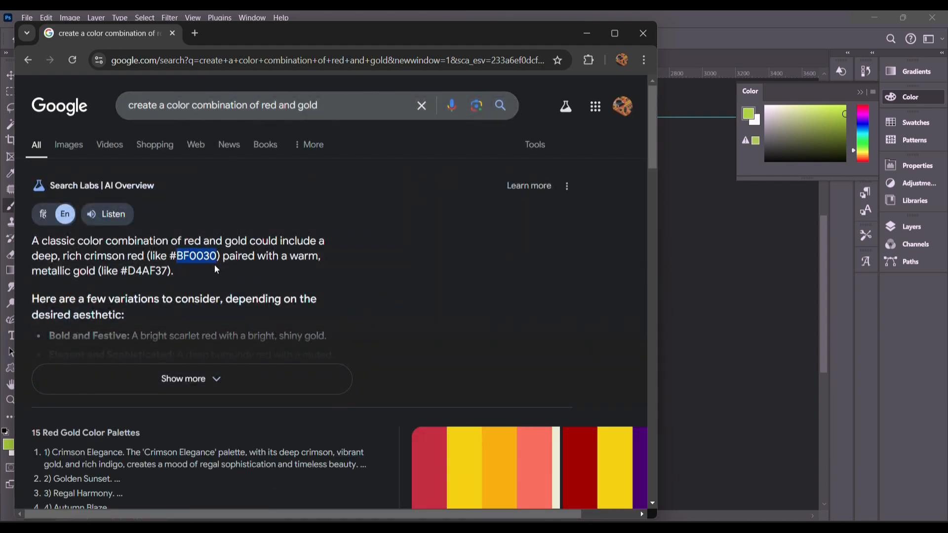
Step: Switch back to Photoshop, try the CMYK, RGB, Color Wheel and Brightness Cube colour pickers, and return to the Hue Cube
{"action": "key", "text": "alt+Tab"}
{"action": "left_click", "coordinate": [873, 93]}
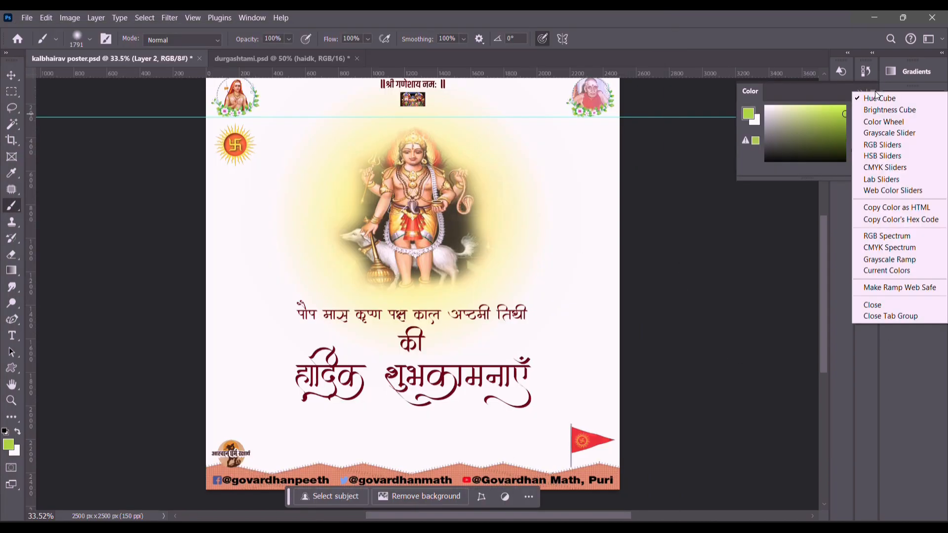
{"action": "left_click", "coordinate": [882, 169]}
{"action": "left_click", "coordinate": [873, 92]}
{"action": "left_click", "coordinate": [887, 147]}
{"action": "left_click", "coordinate": [873, 92]}
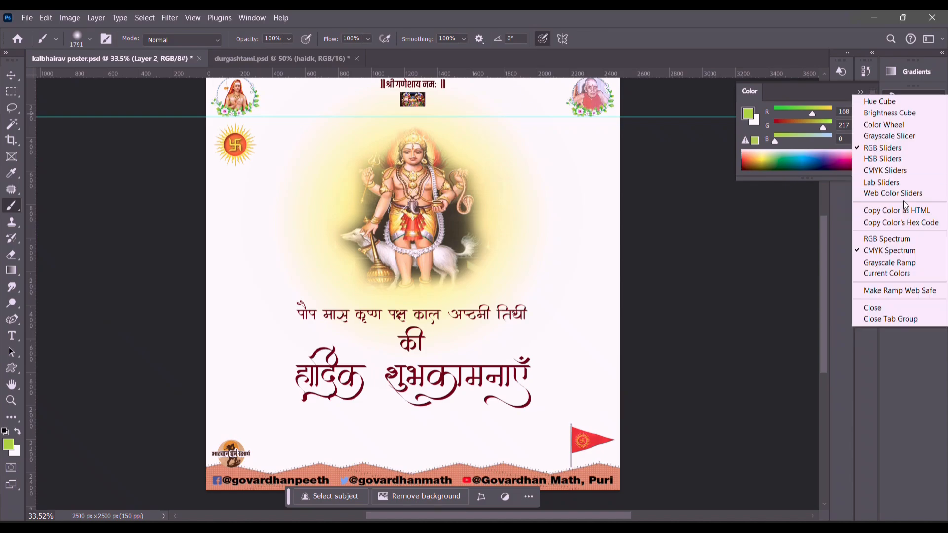
{"action": "left_click", "coordinate": [893, 123]}
{"action": "left_click", "coordinate": [873, 93]}
{"action": "left_click", "coordinate": [885, 112]}
{"action": "left_click", "coordinate": [873, 93]}
{"action": "left_click", "coordinate": [881, 100]}
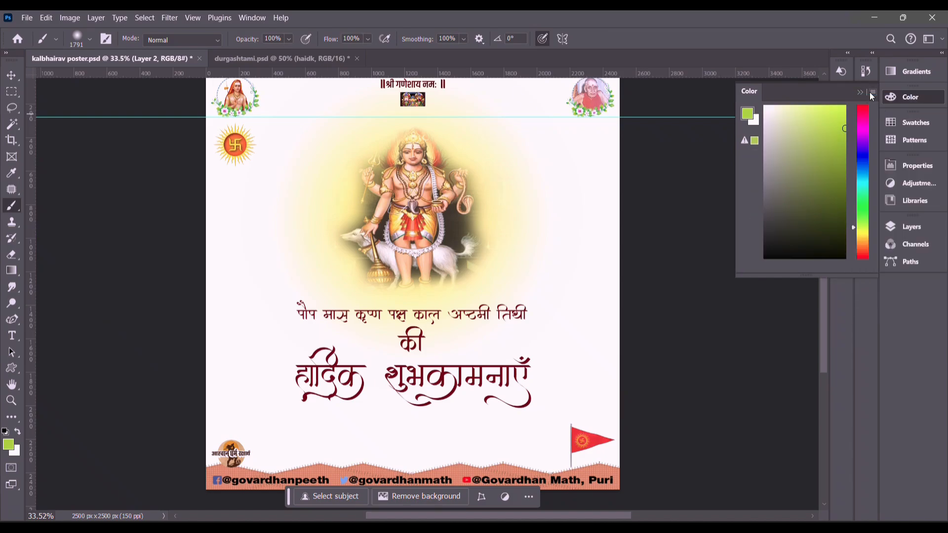
{"action": "left_click", "coordinate": [872, 93]}
{"action": "left_click", "coordinate": [872, 93]}
{"action": "left_click", "coordinate": [919, 126]}
{"action": "left_click", "coordinate": [902, 96]}
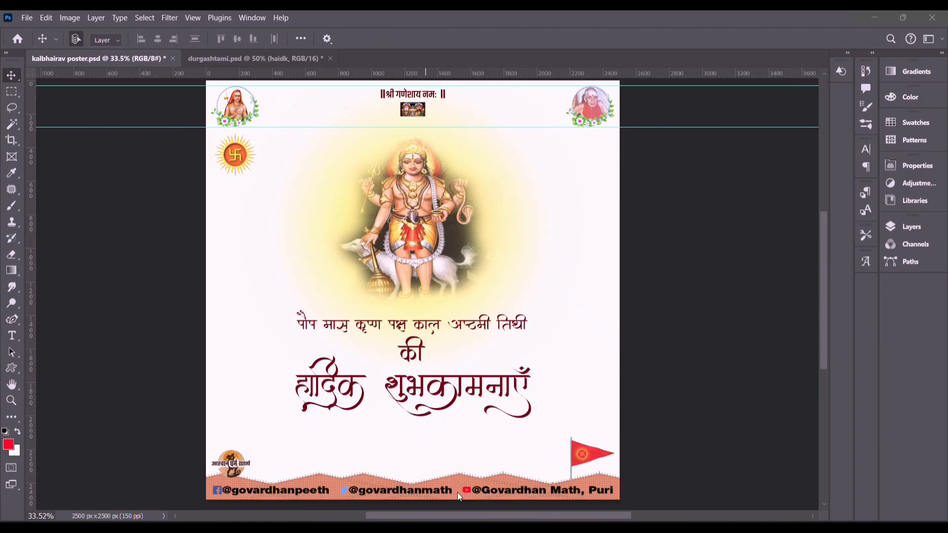
Step: Duplicate the bottom diamond tile border into the middle of the poster, narrow it to about 39% width and align it with the left edge
{"action": "scroll", "coordinate": [458, 496], "scroll_direction": "down", "scroll_amount": 1}
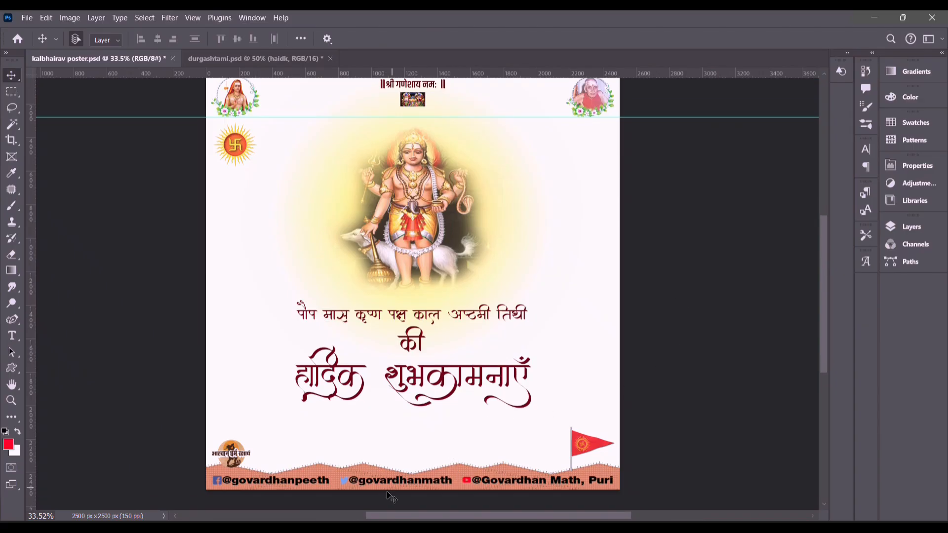
{"action": "left_click", "coordinate": [467, 473]}
{"action": "left_click_drag", "start_coordinate": [465, 467], "coordinate": [459, 232]}
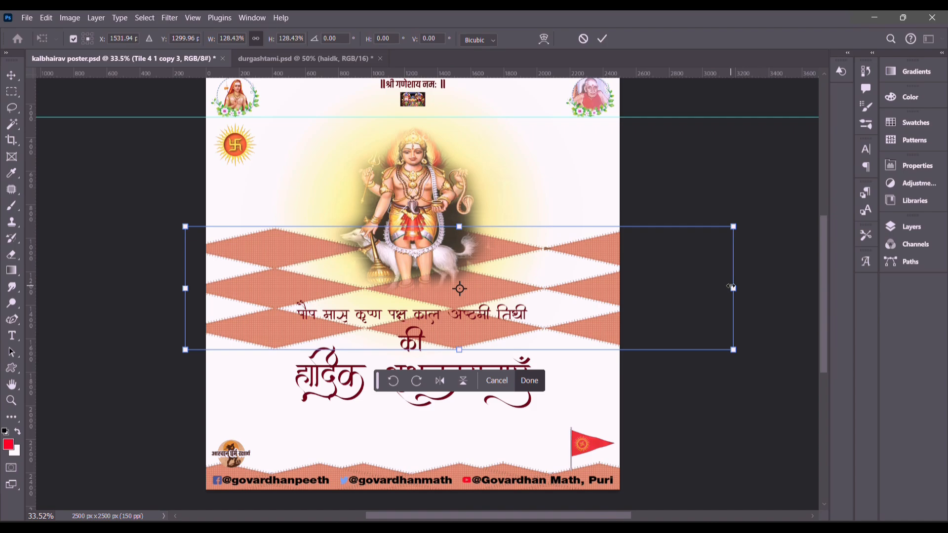
{"action": "left_click_drag", "start_coordinate": [731, 286], "coordinate": [348, 288]}
{"action": "left_click_drag", "start_coordinate": [278, 255], "coordinate": [300, 254]}
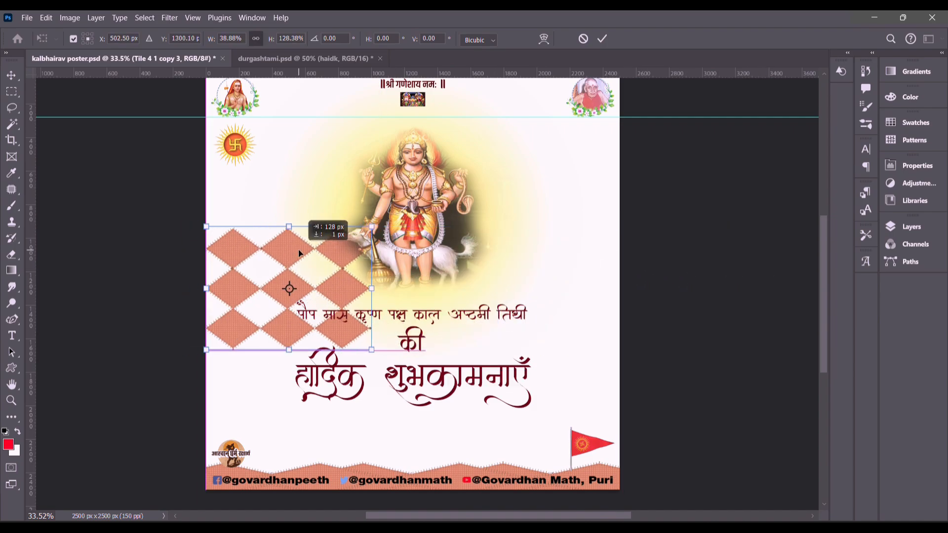
{"action": "left_click", "coordinate": [358, 380]}
Step: Rotate the copied diamond tile pattern 90°, enlarge it to about 216% and place it against the poster's left edge
{"action": "key", "text": "ctrl+t"}
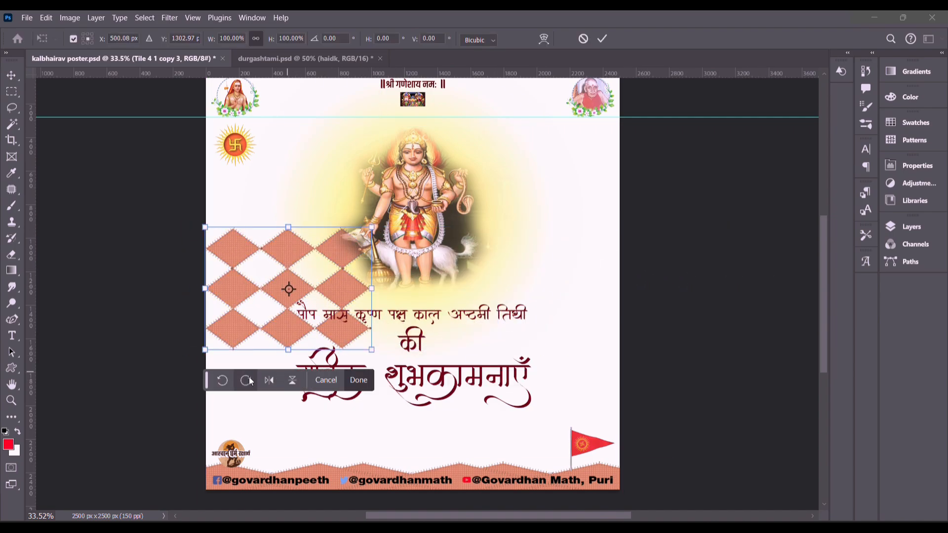
{"action": "left_click", "coordinate": [250, 380]}
{"action": "left_click_drag", "start_coordinate": [252, 239], "coordinate": [377, 158]}
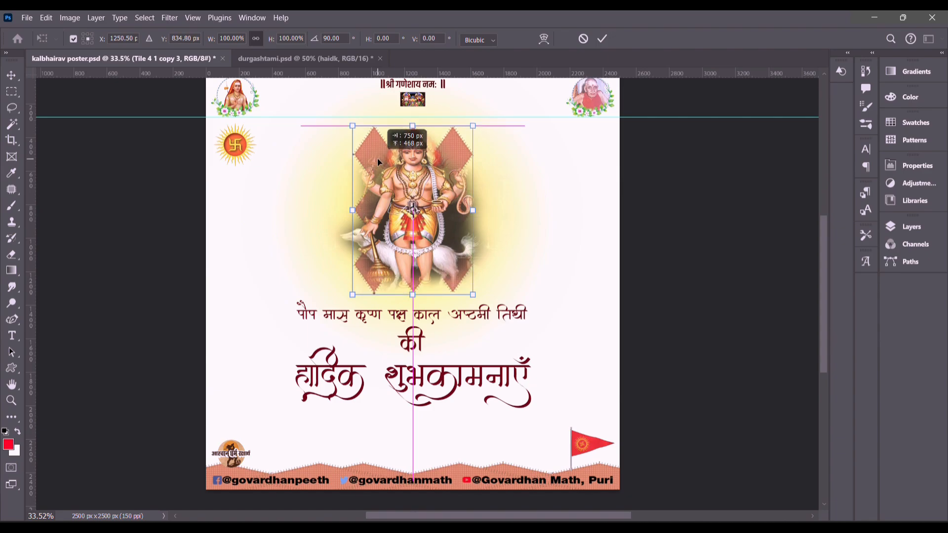
{"action": "left_click_drag", "start_coordinate": [473, 295], "coordinate": [614, 490]}
{"action": "left_click_drag", "start_coordinate": [500, 410], "coordinate": [348, 401]}
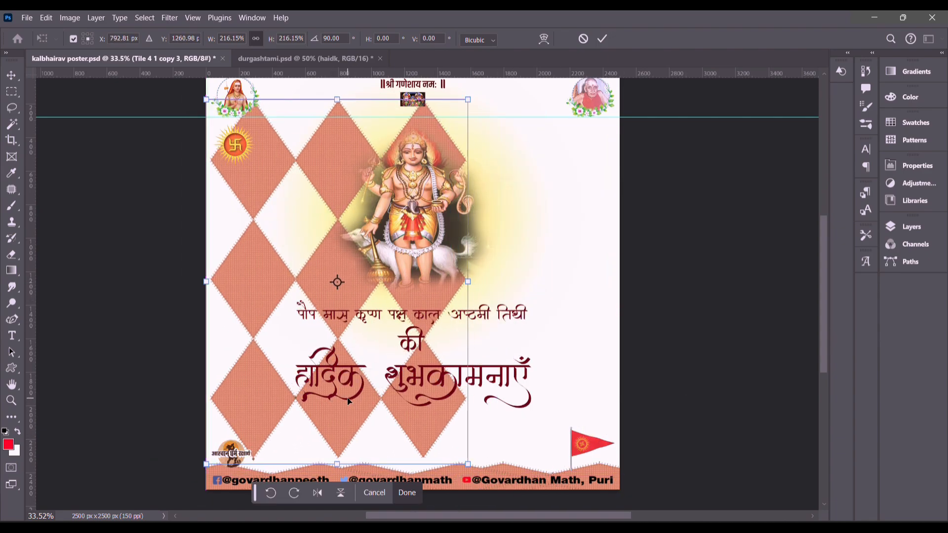
Step: Nudge the diamond pattern down and stretch it across the poster's full width, about 341% along that direction
{"action": "key", "text": "shift+Down"}
{"action": "key", "text": "shift+Down"}
{"action": "key", "text": "shift+Down"}
{"action": "key", "text": "shift+Down"}
{"action": "key", "text": "shift+Down"}
{"action": "left_click_drag", "start_coordinate": [469, 291], "coordinate": [617, 284]}
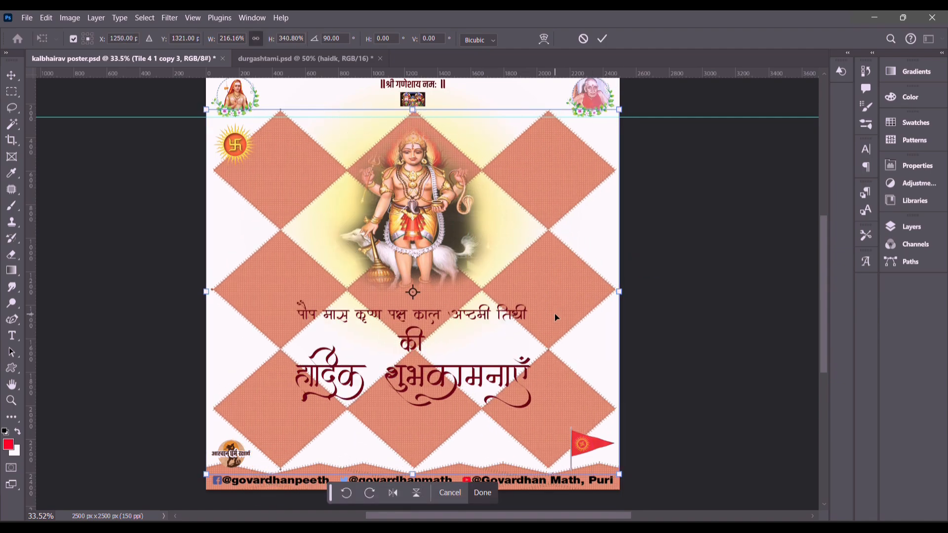
Step: Nudge the diamond pattern further down, extend its upper edge to the top of the poster and apply the transform
{"action": "key", "text": "shift+Down"}
{"action": "key", "text": "shift+Down"}
{"action": "key", "text": "shift+Down"}
{"action": "key", "text": "shift+Down"}
{"action": "scroll", "coordinate": [414, 145], "scroll_direction": "up", "scroll_amount": 1}
{"action": "left_click_drag", "start_coordinate": [414, 145], "coordinate": [414, 100]}
{"action": "scroll", "coordinate": [414, 101], "scroll_direction": "down", "scroll_amount": 1}
{"action": "key", "text": "Return"}
Step: Set the blend mode of the full-poster diamond pattern layer, Tile 4 1 copy 3, to Color Burn
{"action": "left_click", "coordinate": [905, 227]}
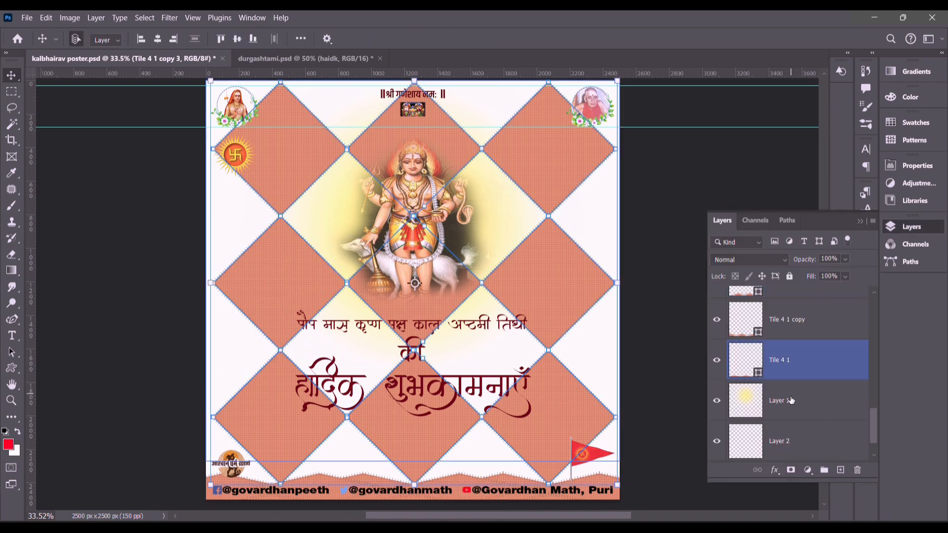
{"action": "right_click", "coordinate": [814, 401]}
{"action": "left_click", "coordinate": [840, 85]}
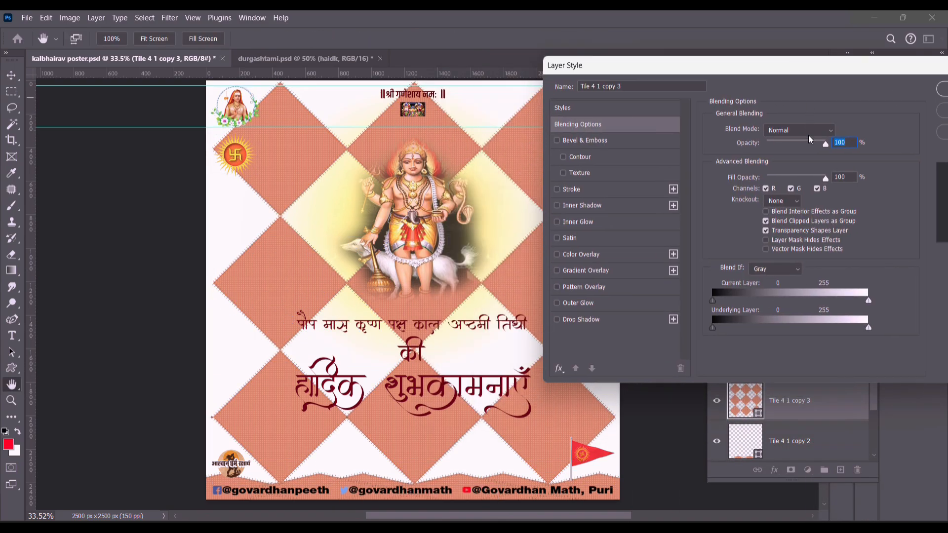
{"action": "left_click", "coordinate": [799, 130]}
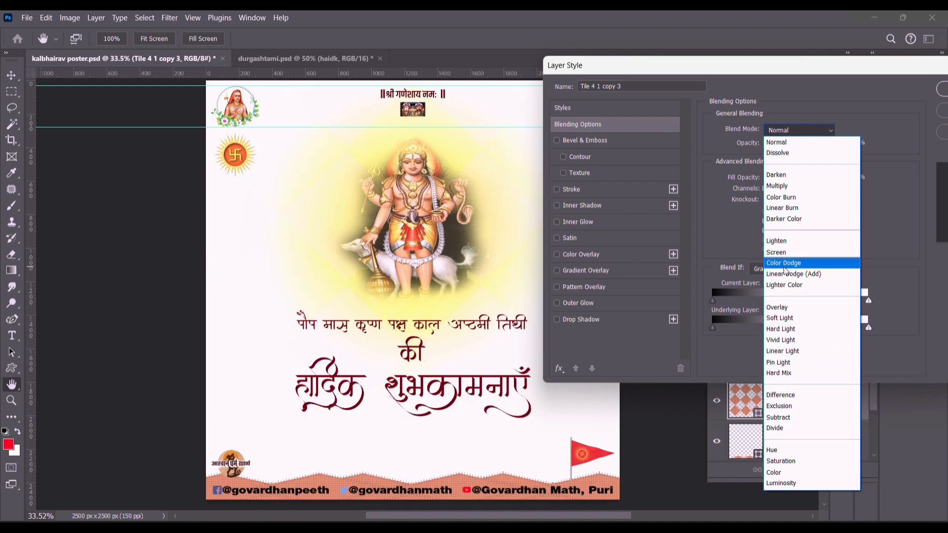
{"action": "left_click", "coordinate": [782, 198]}
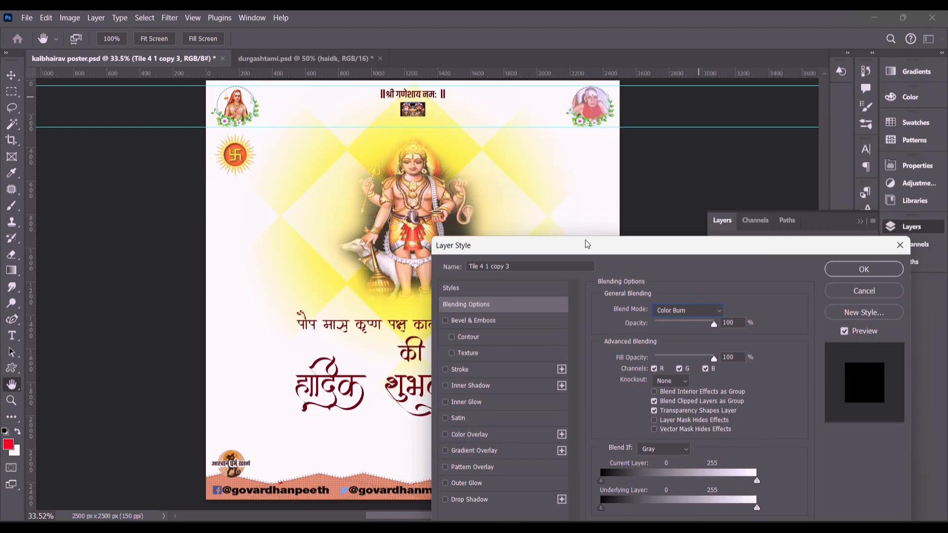
{"action": "left_click", "coordinate": [863, 269]}
Step: Reduce the opacity of the Tile 4 1 copy 3 diamond pattern layer to 50% in its blending options
{"action": "left_click", "coordinate": [800, 336]}
{"action": "right_click", "coordinate": [794, 400]}
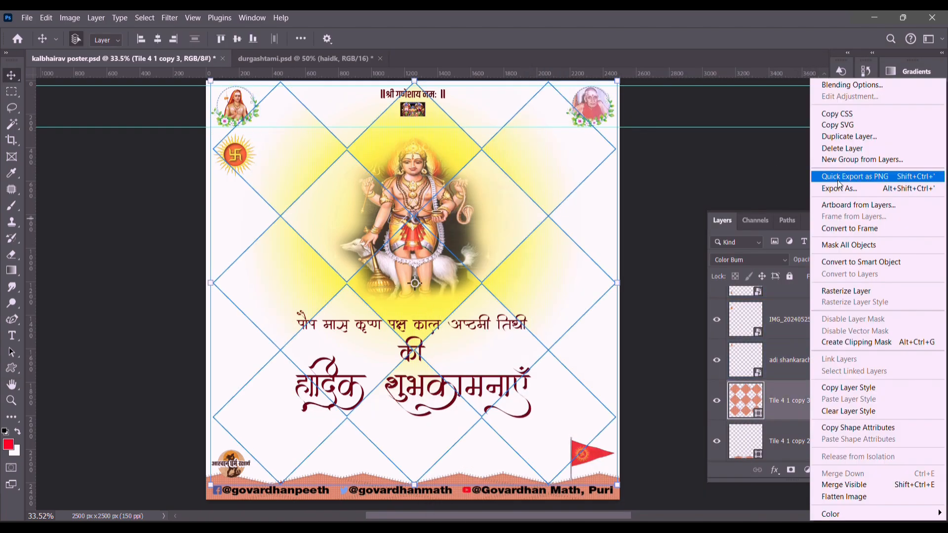
{"action": "left_click", "coordinate": [800, 83]}
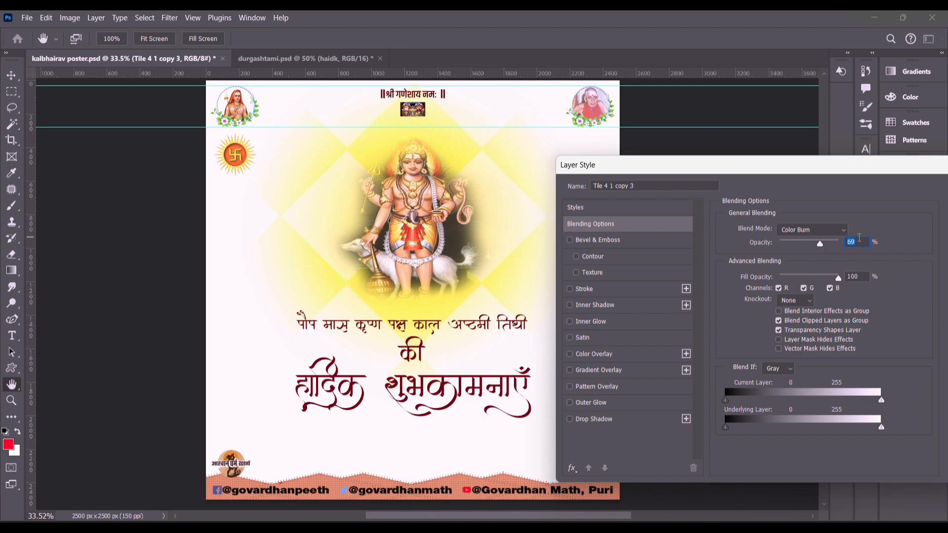
{"action": "key", "text": "Down"}
{"action": "left_click_drag", "start_coordinate": [828, 171], "coordinate": [733, 182]}
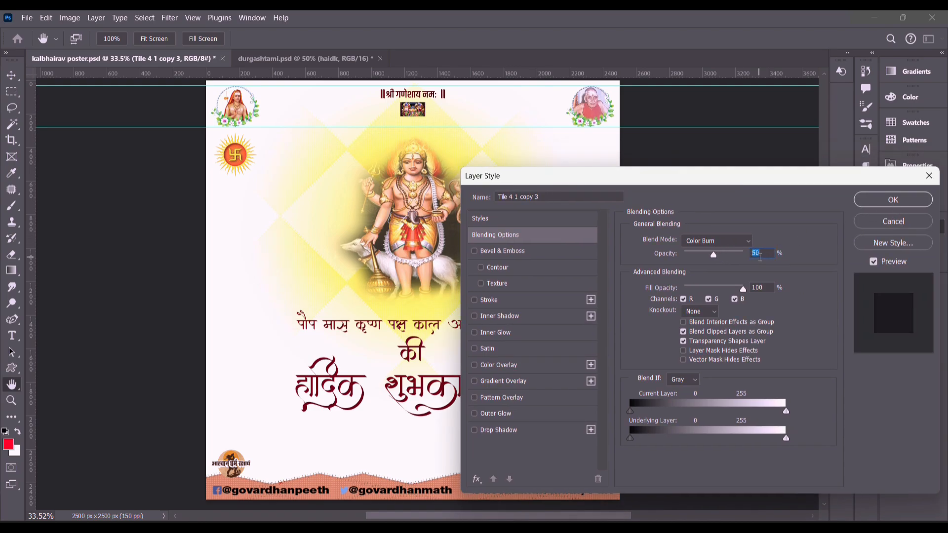
{"action": "left_click", "coordinate": [894, 199]}
{"action": "left_click", "coordinate": [720, 197]}
Step: Save the Kalbhairav poster document
{"action": "left_click", "coordinate": [862, 221]}
{"action": "left_click", "coordinate": [27, 18]}
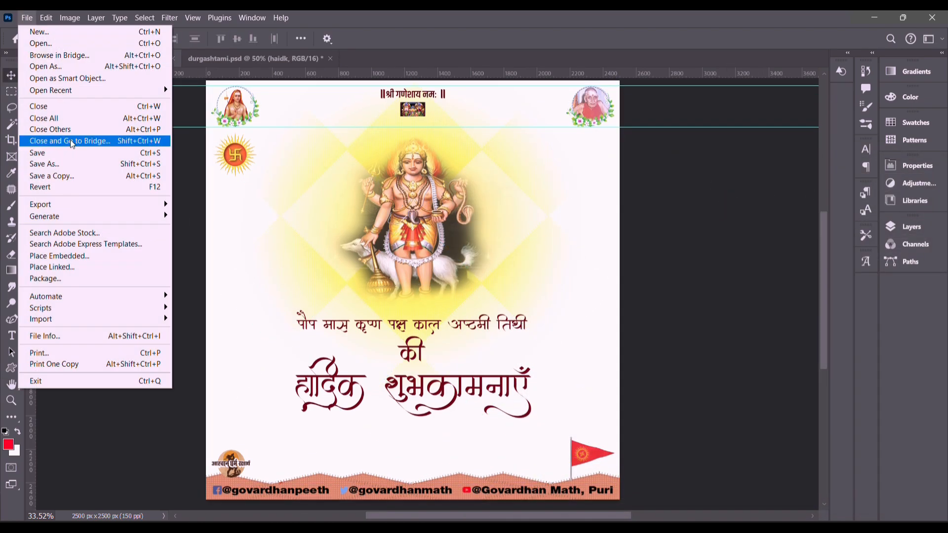
{"action": "left_click", "coordinate": [72, 153]}
Step: Add a gradient overlay to the large हार्दिक शुभकामनाएँ text and set its start colour to a darker gold
{"action": "left_click", "coordinate": [444, 388]}
{"action": "left_click", "coordinate": [912, 227]}
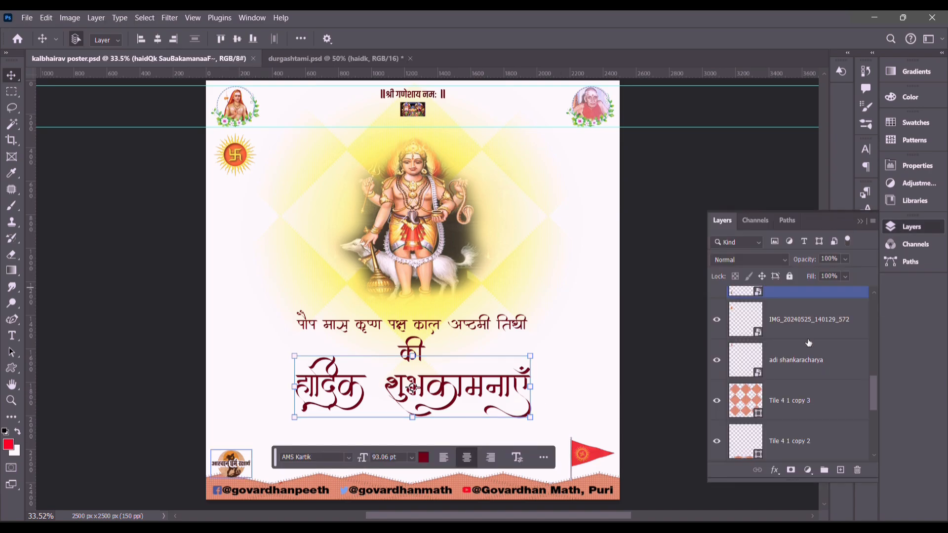
{"action": "left_click", "coordinate": [667, 355]}
{"action": "left_click", "coordinate": [445, 388]}
{"action": "left_click", "coordinate": [839, 235]}
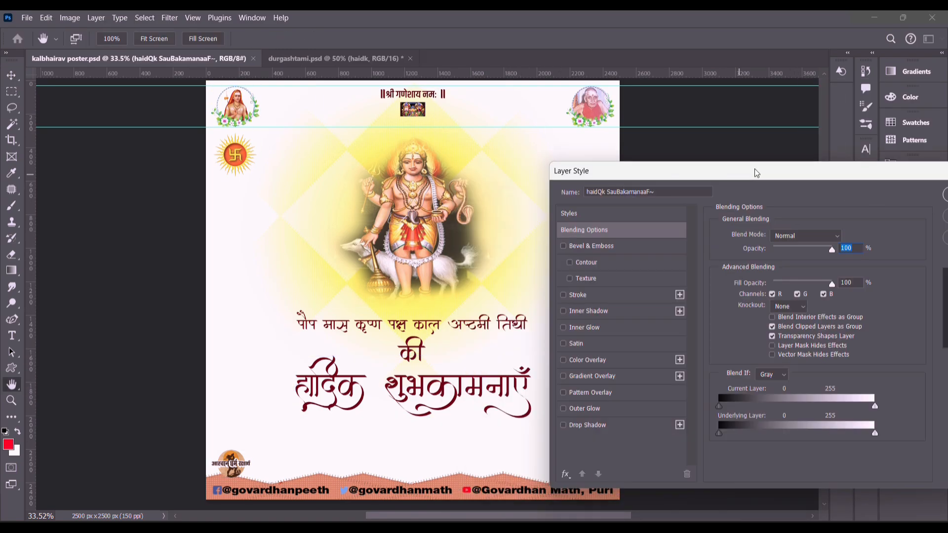
{"action": "left_click", "coordinate": [591, 376]}
{"action": "left_click", "coordinate": [806, 262]}
{"action": "double_click", "coordinate": [676, 407]}
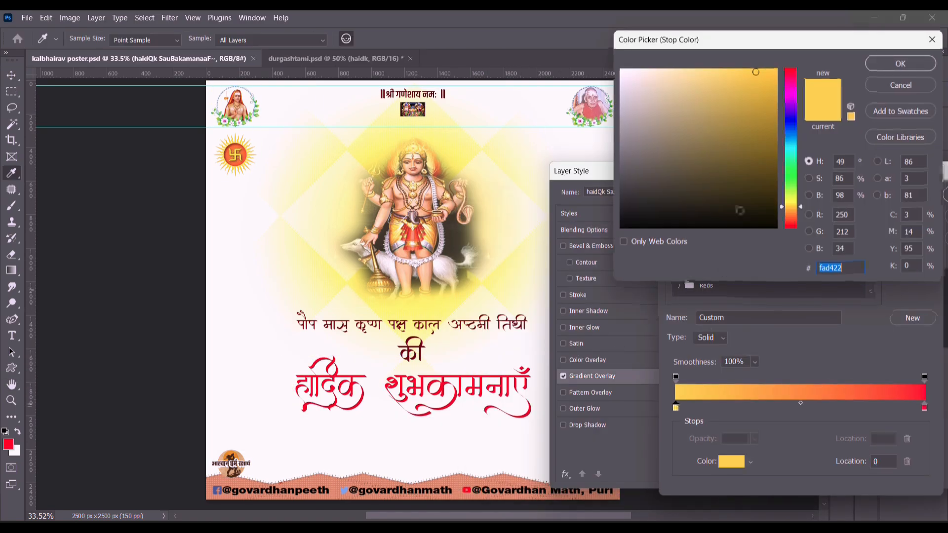
{"action": "left_click", "coordinate": [889, 85]}
Step: Change the gradient overlay's end colour to a dark crimson red and accept the edited gradient
{"action": "double_click", "coordinate": [924, 408]}
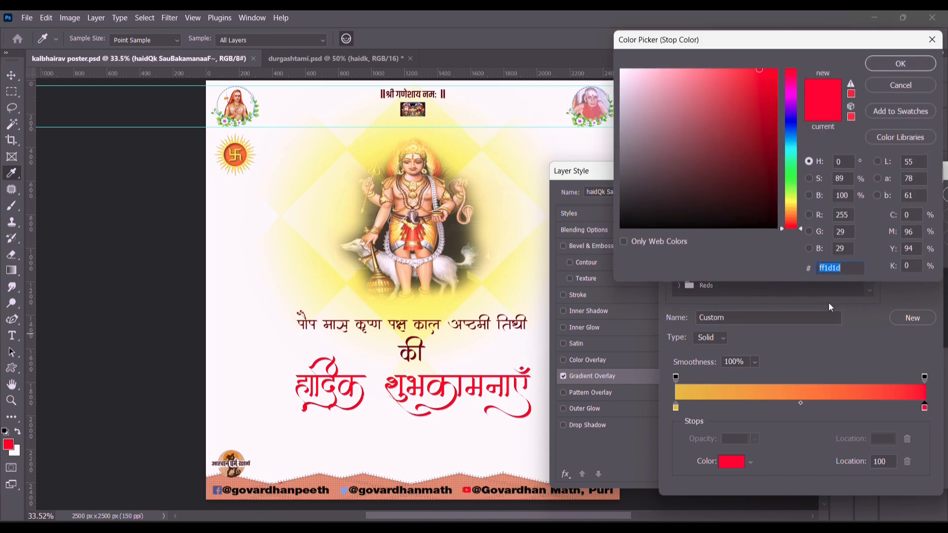
{"action": "type", "text": "BF0030"}
{"action": "left_click", "coordinate": [901, 64]}
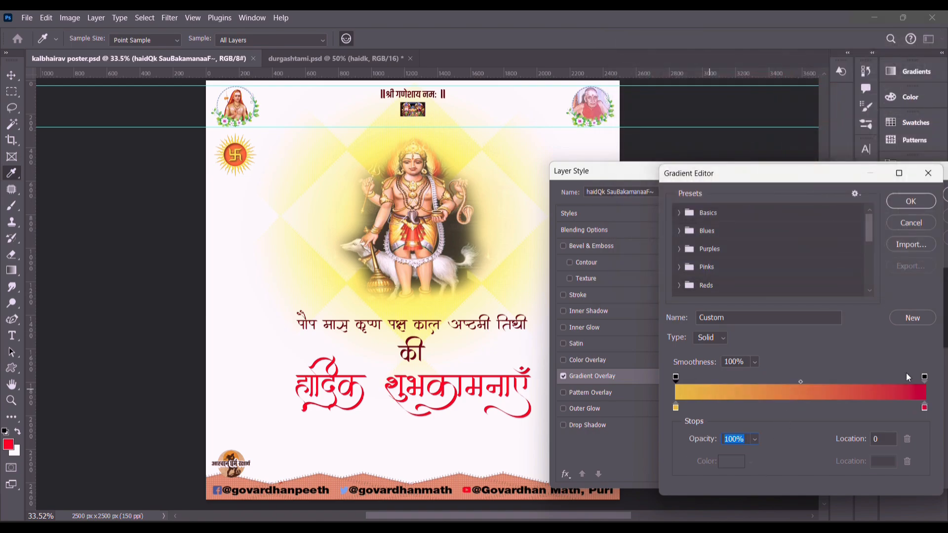
{"action": "left_click", "coordinate": [906, 201]}
Step: Set the greeting text's gradient overlay style to Reflected with Normal blending and apply the layer style
{"action": "left_click", "coordinate": [797, 280]}
{"action": "left_click", "coordinate": [785, 324]}
{"action": "left_click", "coordinate": [787, 238]}
{"action": "left_click", "coordinate": [788, 172]}
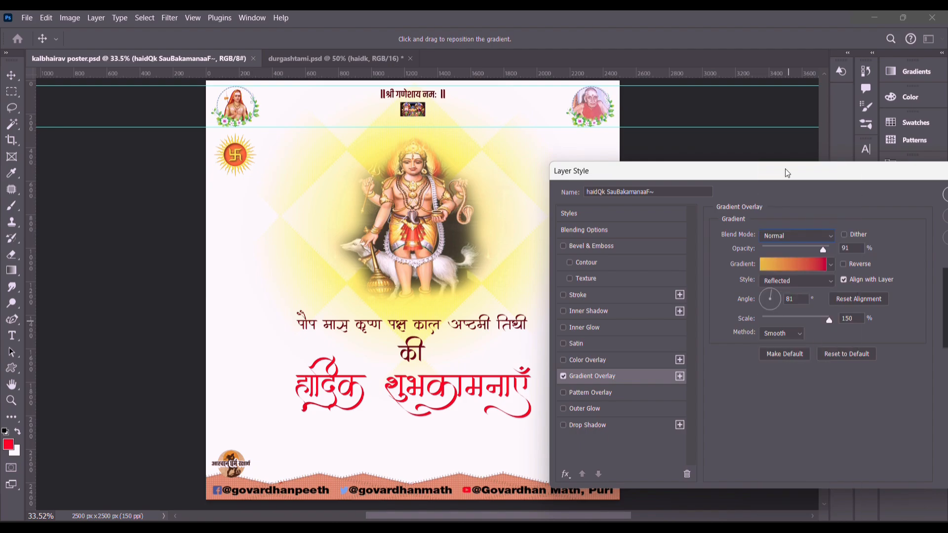
{"action": "left_click_drag", "start_coordinate": [755, 173], "coordinate": [675, 178]}
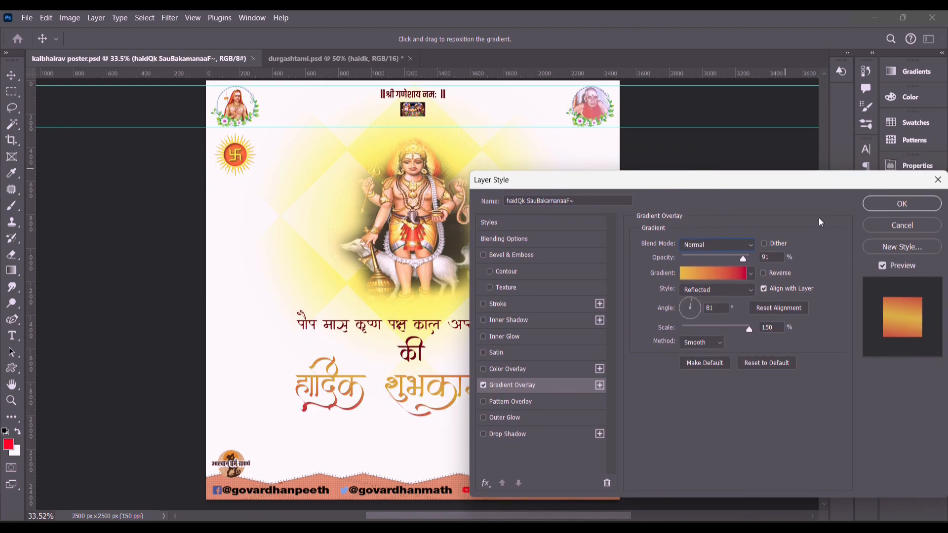
{"action": "left_click", "coordinate": [890, 204]}
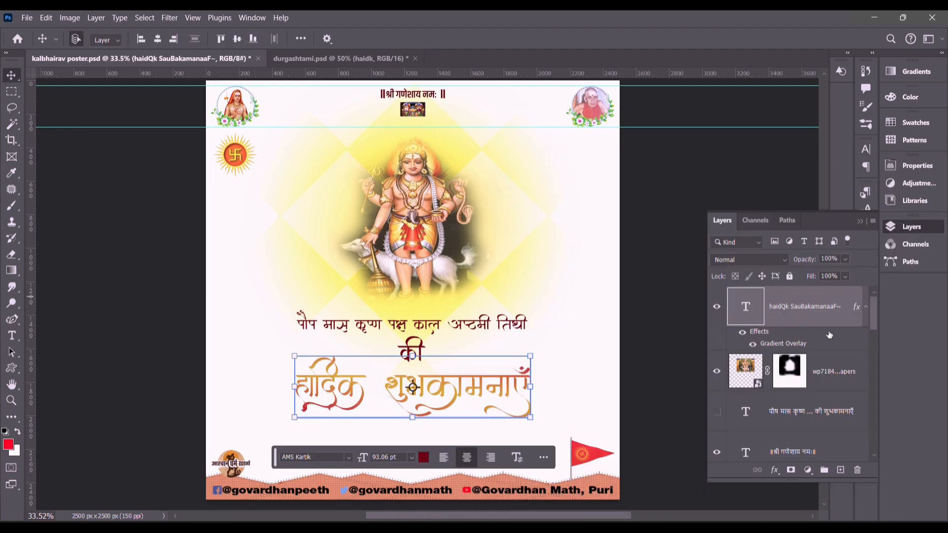
Step: Replace the gold start colour of the greeting's gradient overlay with an orange-red sampled from the deity's garment
{"action": "right_click", "coordinate": [804, 308]}
{"action": "left_click", "coordinate": [833, 183]}
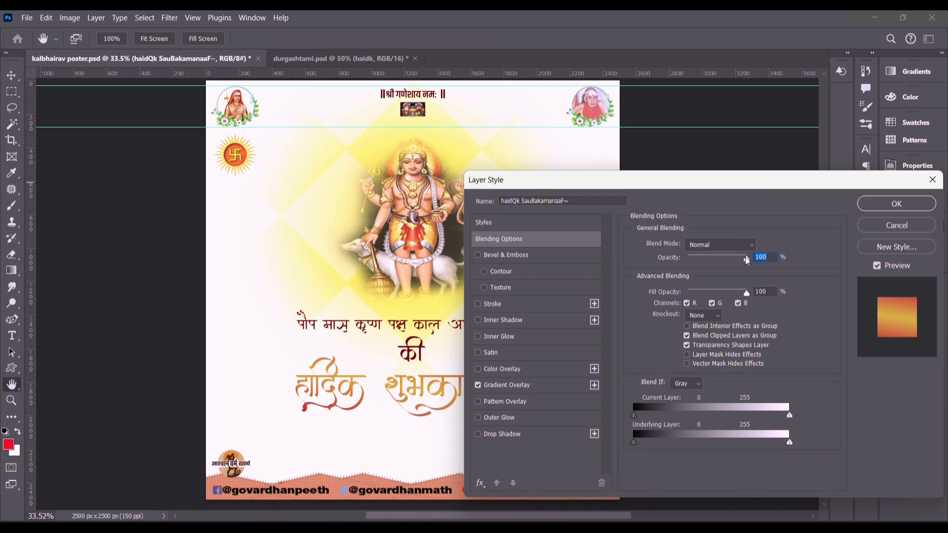
{"action": "left_click", "coordinate": [517, 384]}
{"action": "left_click", "coordinate": [711, 273]}
{"action": "double_click", "coordinate": [677, 408]}
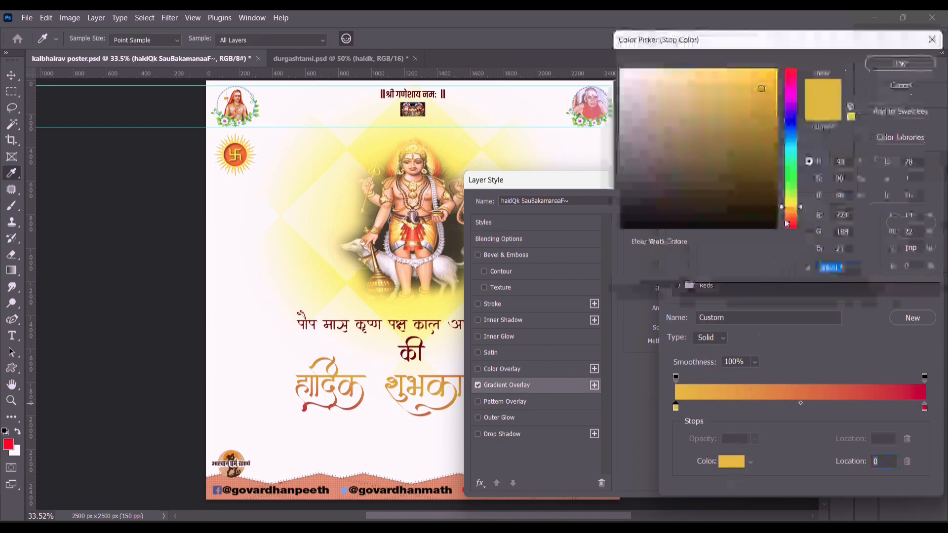
{"action": "left_click", "coordinate": [789, 182]}
{"action": "left_click", "coordinate": [790, 98]}
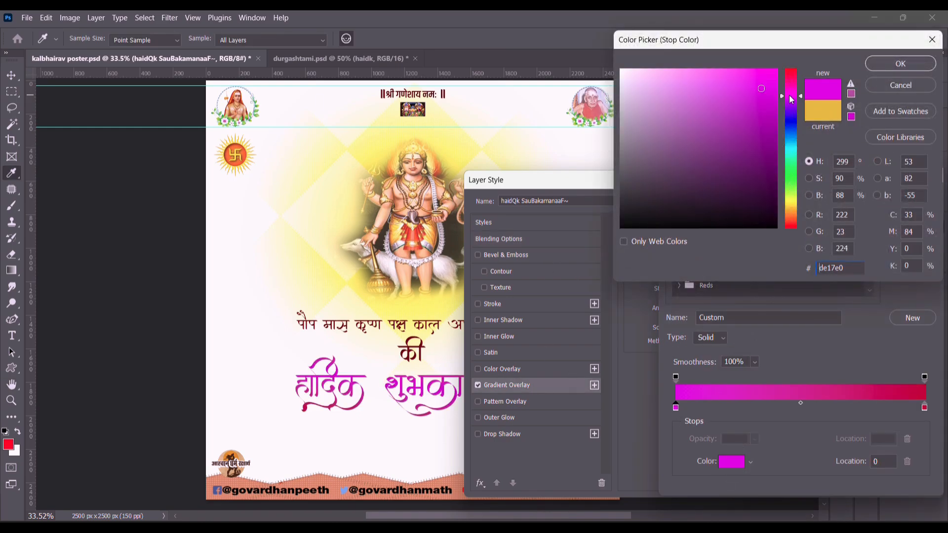
{"action": "left_click", "coordinate": [414, 231]}
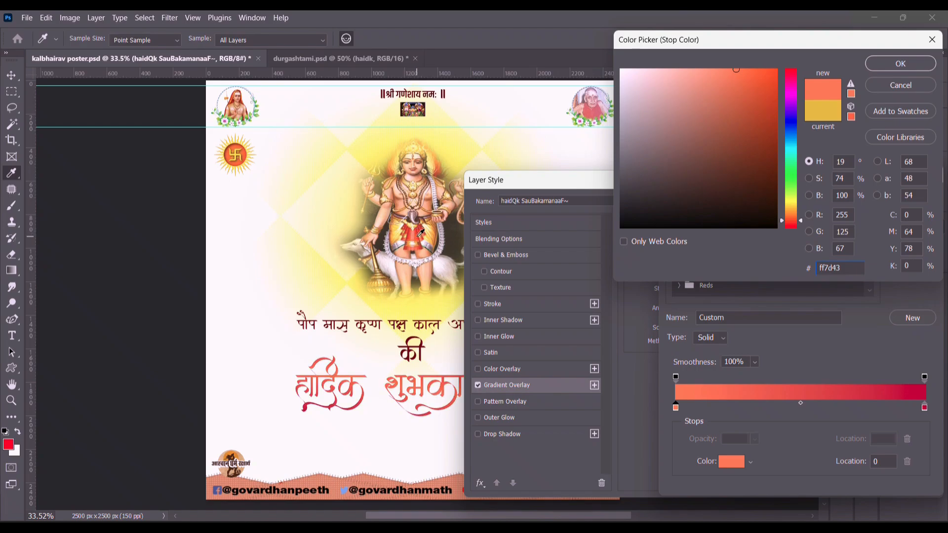
{"action": "left_click", "coordinate": [418, 234]}
{"action": "key", "text": "Return"}
{"action": "left_click", "coordinate": [900, 201]}
Step: Add a 2 px outside stroke in a pale pinkish white to the हार्दिक शुभकामनाएँ text and apply the style
{"action": "left_click", "coordinate": [500, 305]}
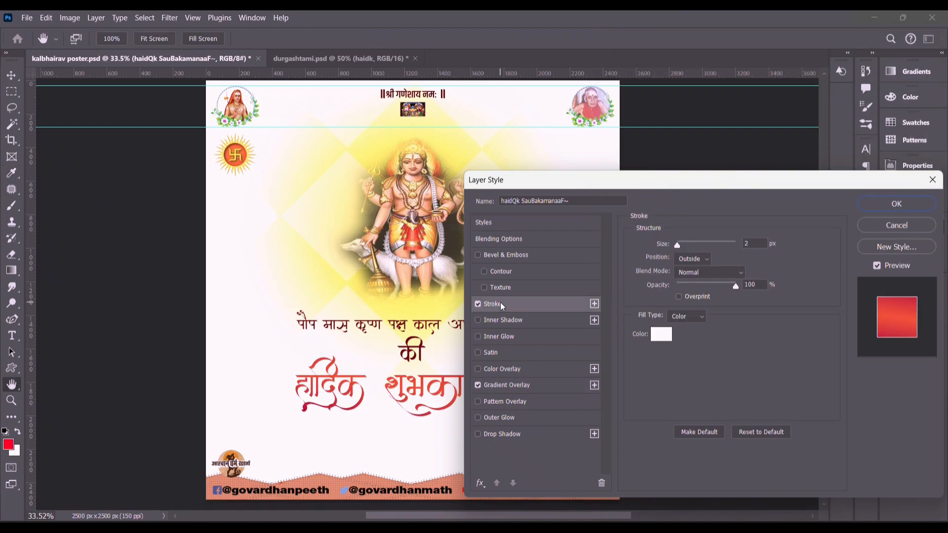
{"action": "left_click", "coordinate": [661, 335]}
{"action": "left_click", "coordinate": [645, 220]}
{"action": "left_click_drag", "start_coordinate": [657, 124], "coordinate": [632, 73]}
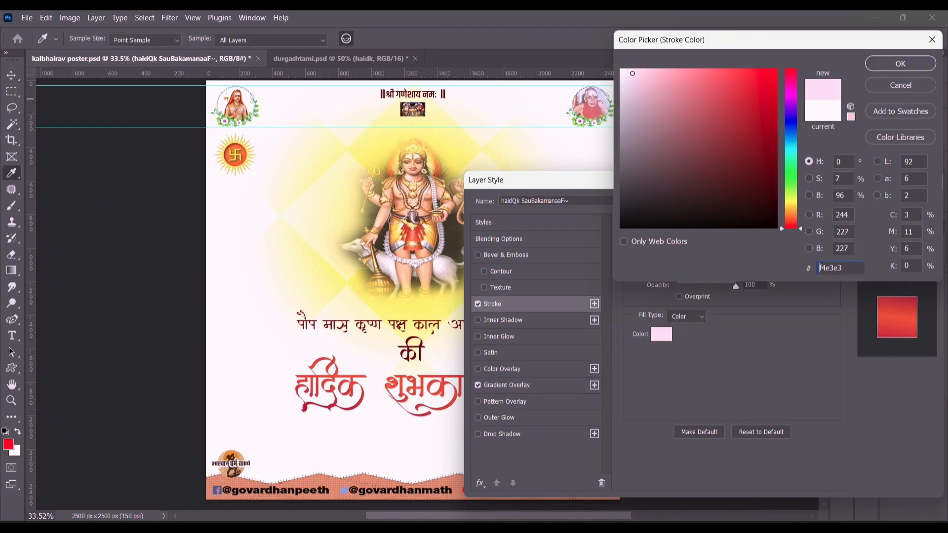
{"action": "left_click", "coordinate": [900, 63]}
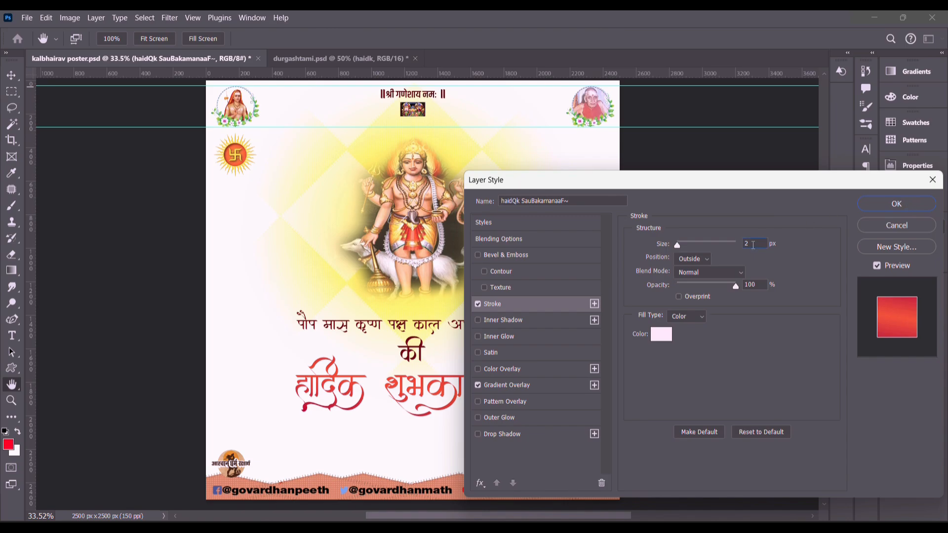
{"action": "left_click", "coordinate": [933, 204]}
{"action": "left_click", "coordinate": [858, 222]}
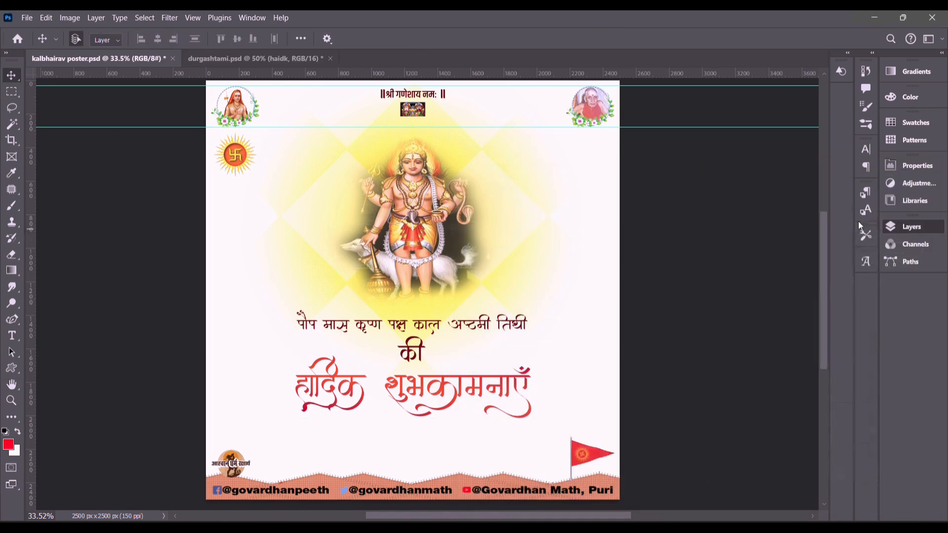
Step: On a new layer above the background, brush the salmon colour sampled from the bottom border softly across the lower poster, redoing the first stroke
{"action": "left_click", "coordinate": [905, 226]}
{"action": "left_click", "coordinate": [838, 472]}
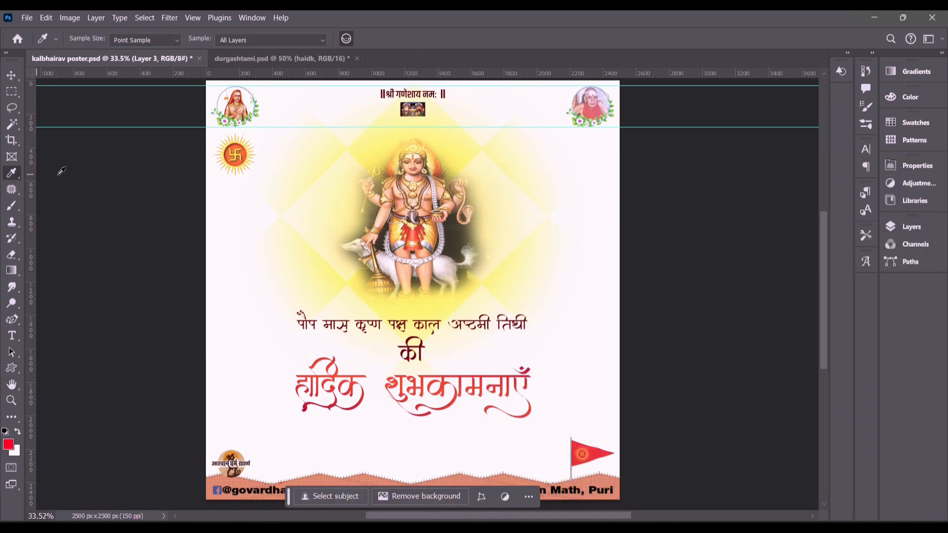
{"action": "left_click", "coordinate": [910, 97]}
{"action": "left_click", "coordinate": [601, 477]}
{"action": "left_click", "coordinate": [11, 206]}
{"action": "mouse_move", "coordinate": [249, 236]}
{"action": "left_mouse_down"}
{"action": "mouse_move", "coordinate": [620, 148]}
{"action": "mouse_move", "coordinate": [588, 215]}
{"action": "mouse_move", "coordinate": [171, 477]}
{"action": "left_mouse_up"}
{"action": "key", "text": "ctrl+z"}
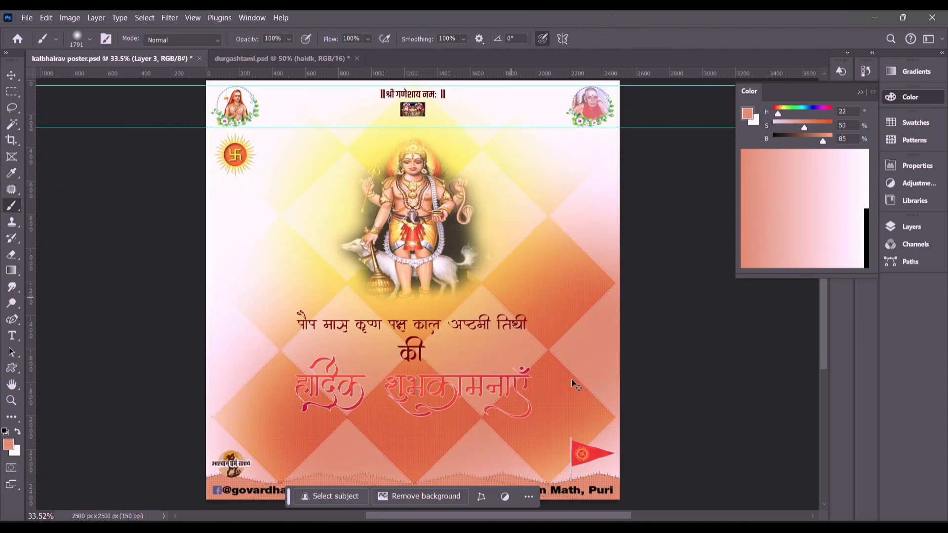
{"action": "key", "text": "ctrl+z"}
{"action": "mouse_move", "coordinate": [582, 400]}
{"action": "left_mouse_down"}
{"action": "mouse_move", "coordinate": [408, 492]}
{"action": "mouse_move", "coordinate": [274, 485]}
{"action": "mouse_move", "coordinate": [212, 470]}
{"action": "left_mouse_up"}
Step: Add a mask to the Tile 4 1 copy 3 layer and fade out the lower diamonds with a soft 39% opacity Eraser
{"action": "left_click", "coordinate": [911, 227]}
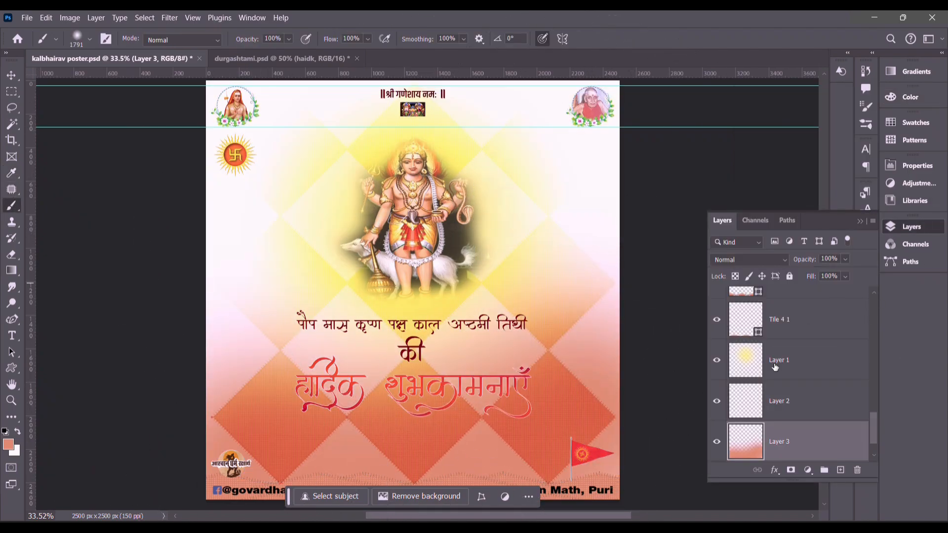
{"action": "scroll", "coordinate": [775, 367], "scroll_direction": "up", "scroll_amount": 3}
{"action": "left_click", "coordinate": [793, 388]}
{"action": "left_click", "coordinate": [790, 469]}
{"action": "key", "text": "e"}
{"action": "scroll", "coordinate": [601, 289], "scroll_direction": "down", "scroll_amount": 1}
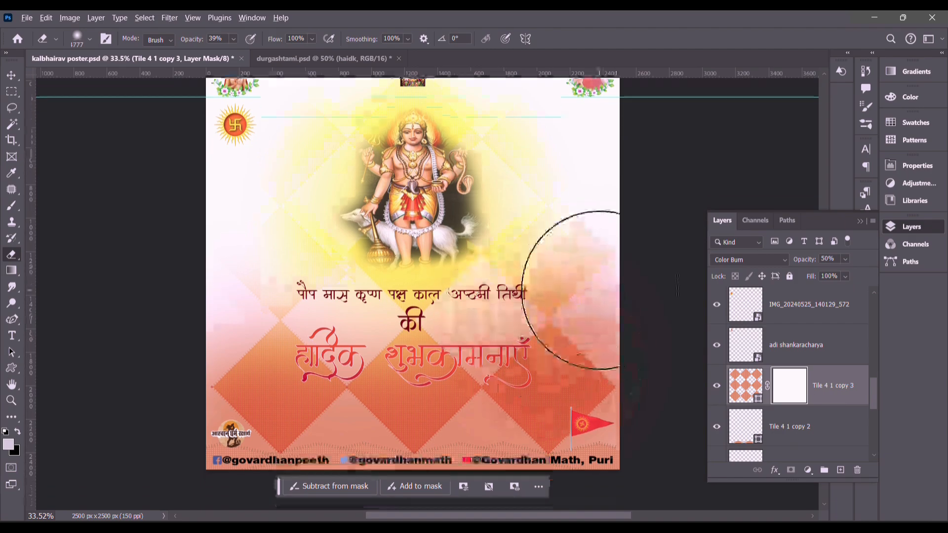
{"action": "mouse_move", "coordinate": [600, 290]}
{"action": "left_mouse_down"}
{"action": "mouse_move", "coordinate": [465, 396]}
{"action": "mouse_move", "coordinate": [580, 340]}
{"action": "mouse_move", "coordinate": [440, 387]}
{"action": "mouse_move", "coordinate": [353, 397]}
{"action": "mouse_move", "coordinate": [249, 380]}
{"action": "mouse_move", "coordinate": [351, 355]}
{"action": "left_mouse_up"}
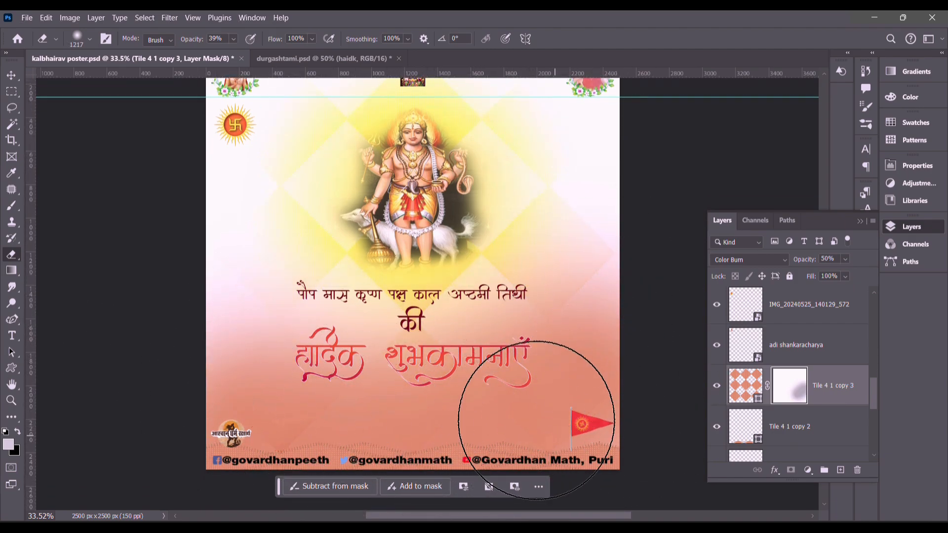
{"action": "scroll", "coordinate": [158, 180], "scroll_direction": "up", "scroll_amount": 5}
{"action": "scroll", "coordinate": [276, 171], "scroll_direction": "down", "scroll_amount": 4}
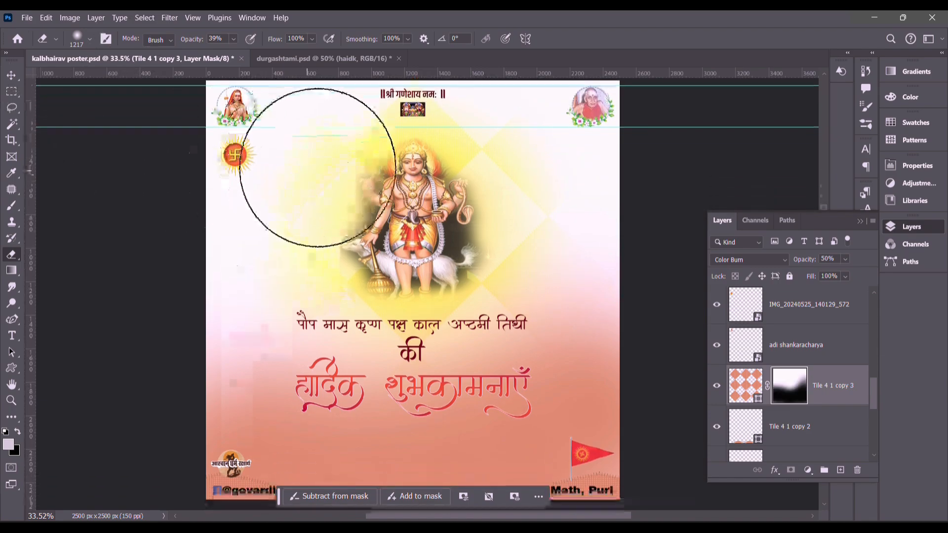
{"action": "scroll", "coordinate": [355, 217], "scroll_direction": "up", "scroll_amount": 2}
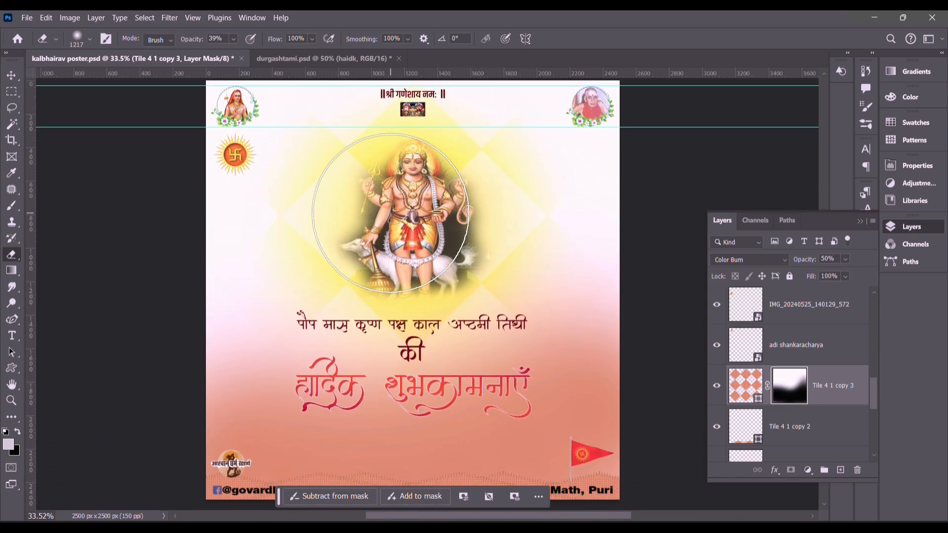
Step: Select and hide the salmon-painted Layer 3
{"action": "scroll", "coordinate": [795, 375], "scroll_direction": "down", "scroll_amount": 4}
{"action": "left_click", "coordinate": [800, 399]}
{"action": "left_click", "coordinate": [717, 400]}
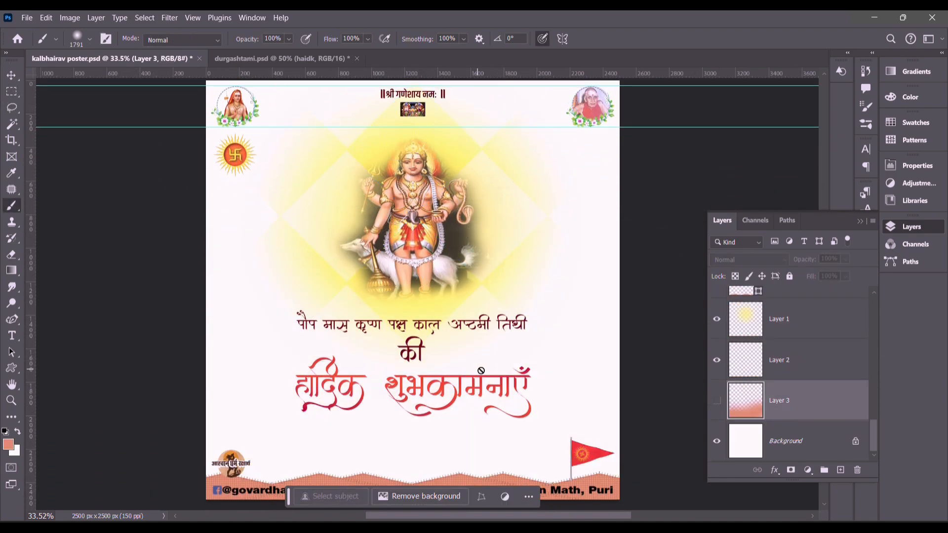
Step: On a new layer above Layer 3, try brushing a yellow sampled from the glow across the lower poster, then undo the stroke
{"action": "left_click", "coordinate": [12, 172]}
{"action": "left_click", "coordinate": [429, 302]}
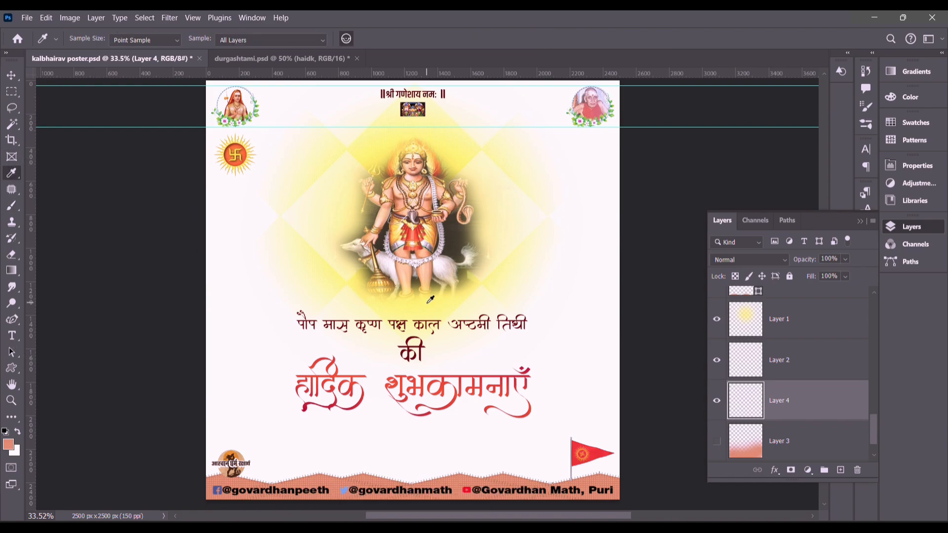
{"action": "left_click", "coordinate": [12, 205]}
{"action": "left_click_drag", "start_coordinate": [113, 436], "coordinate": [508, 435]}
{"action": "scroll", "coordinate": [613, 362], "scroll_direction": "up", "scroll_amount": 1}
{"action": "key", "text": "ctrl+z"}
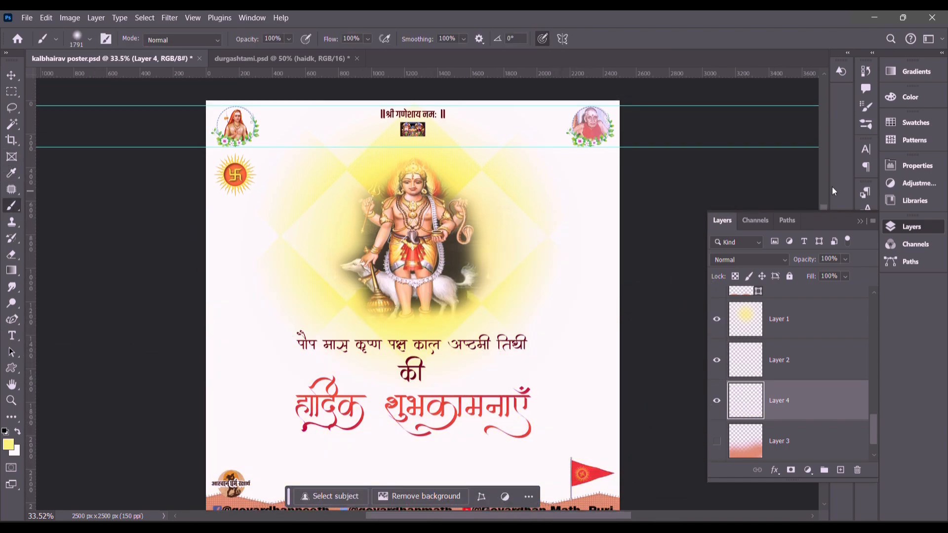
Step: Darken the yellow brush colour to 69% brightness and paint it softly over the lower part of the poster on Layer 4
{"action": "left_click", "coordinate": [911, 97]}
{"action": "left_click_drag", "start_coordinate": [832, 143], "coordinate": [813, 143]}
{"action": "left_click_drag", "start_coordinate": [610, 302], "coordinate": [143, 469]}
{"action": "scroll", "coordinate": [588, 260], "scroll_direction": "down", "scroll_amount": 1}
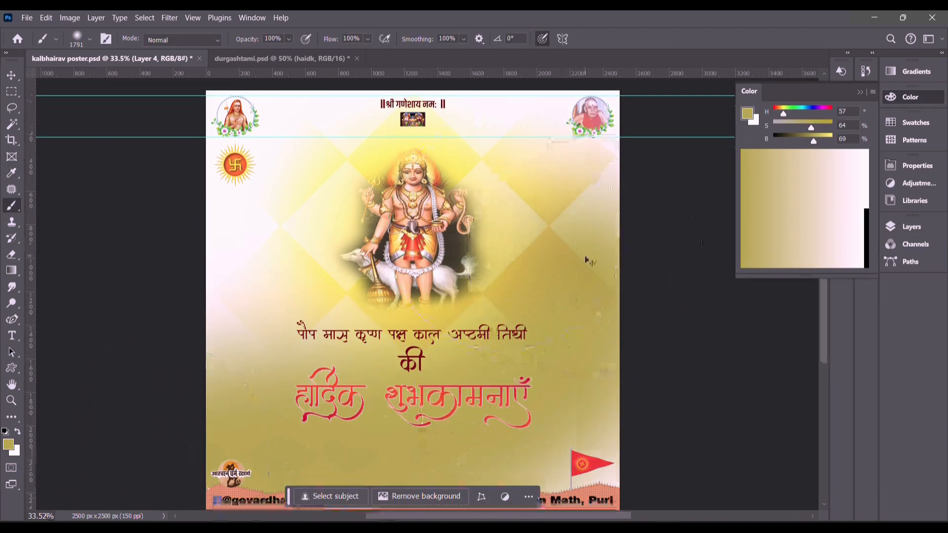
Step: Undo the dark yellow painting and set the brush yellow to 90% saturation and 87% brightness
{"action": "key", "text": "ctrl+z"}
{"action": "left_click_drag", "start_coordinate": [814, 142], "coordinate": [824, 142]}
{"action": "left_click_drag", "start_coordinate": [604, 419], "coordinate": [114, 509]}
{"action": "key", "text": "ctrl+z"}
{"action": "left_click_drag", "start_coordinate": [811, 128], "coordinate": [826, 128]}
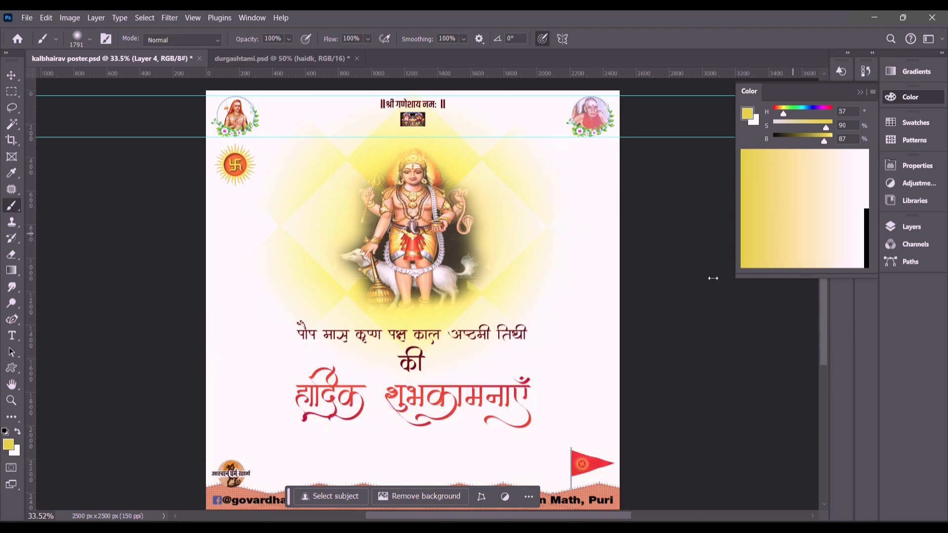
Step: Try brushing the brighter yellow across the lower poster, then undo the stroke
{"action": "left_click_drag", "start_coordinate": [610, 383], "coordinate": [216, 489]}
{"action": "scroll", "coordinate": [575, 309], "scroll_direction": "down", "scroll_amount": 1}
{"action": "scroll", "coordinate": [574, 363], "scroll_direction": "up", "scroll_amount": 1}
{"action": "key", "text": "ctrl+z"}
{"action": "scroll", "coordinate": [380, 427], "scroll_direction": "down", "scroll_amount": 3}
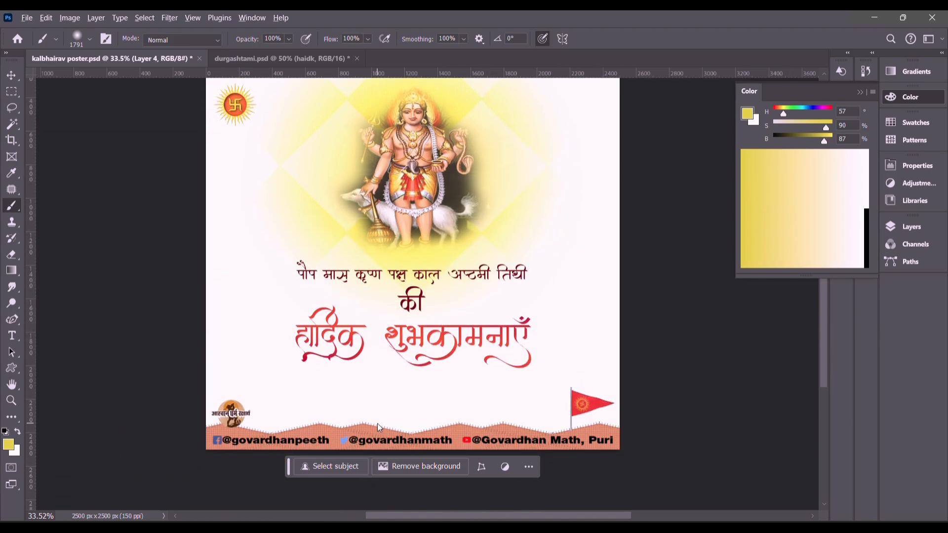
Step: Paint the bright yellow softly over the lower half of the poster on Layer 4 with a 3418-pixel brush
{"action": "left_click", "coordinate": [400, 490]}
{"action": "left_click", "coordinate": [594, 470]}
{"action": "left_click", "coordinate": [138, 434]}
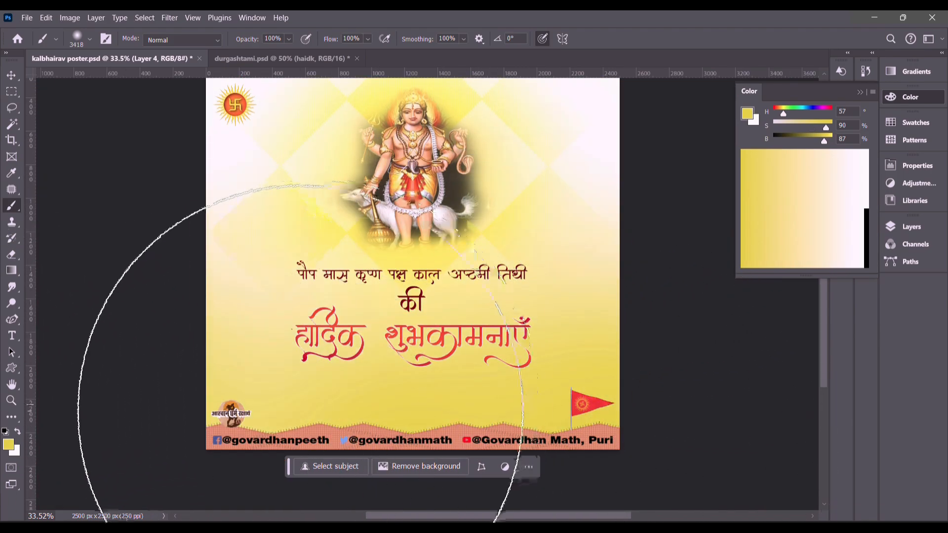
Step: Sample the orange-red from the halo behind the deity as the brush colour
{"action": "scroll", "coordinate": [380, 306], "scroll_direction": "up", "scroll_amount": 3}
{"action": "scroll", "coordinate": [416, 238], "scroll_direction": "down", "scroll_amount": 1}
{"action": "scroll", "coordinate": [269, 203], "scroll_direction": "up", "scroll_amount": 1}
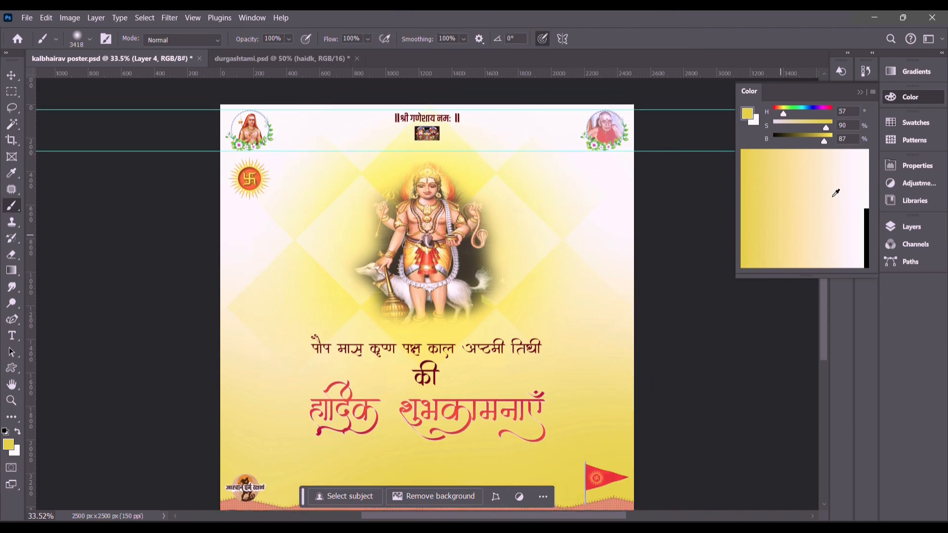
{"action": "left_click", "coordinate": [4, 175]}
{"action": "left_click", "coordinate": [451, 195]}
{"action": "left_click", "coordinate": [5, 206]}
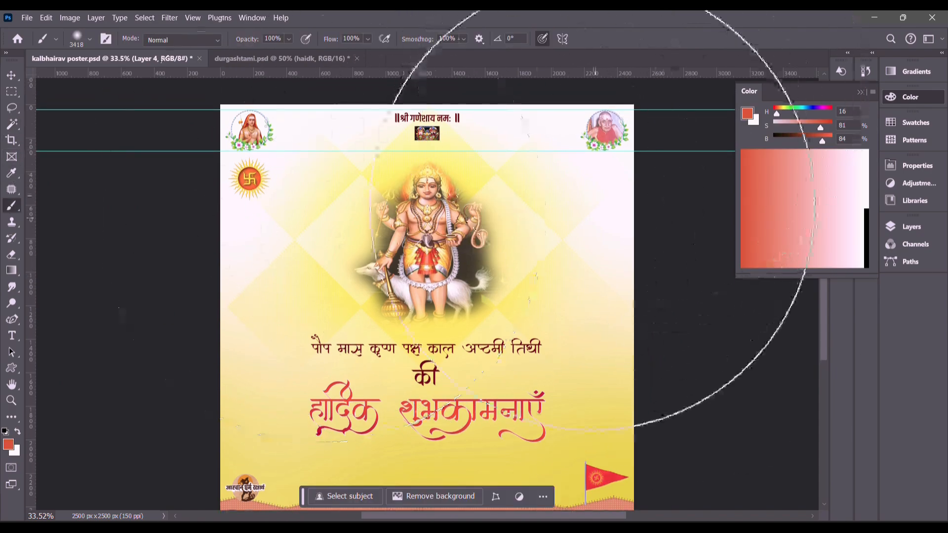
Step: Add a new layer above Layer 4 and brush the orange-red softly over the poster's upper-right corner
{"action": "scroll", "coordinate": [530, 158], "scroll_direction": "up", "scroll_amount": 1}
{"action": "left_click", "coordinate": [913, 227]}
{"action": "left_click", "coordinate": [840, 470]}
{"action": "left_click", "coordinate": [599, 201]}
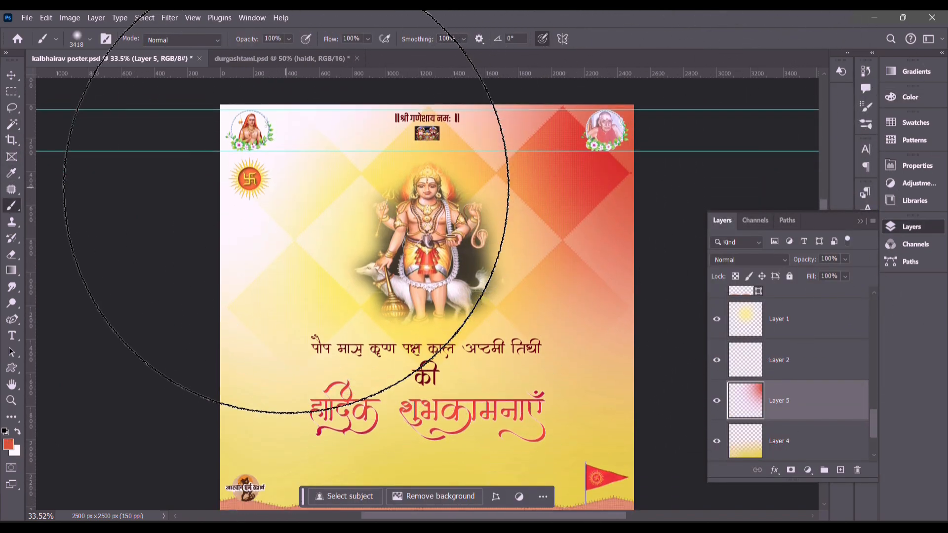
Step: Undo the strong painting on Layer 5 and brush a soft orange tint over the poster's upper-left corner
{"action": "scroll", "coordinate": [304, 244], "scroll_direction": "down", "scroll_amount": 1}
{"action": "scroll", "coordinate": [351, 279], "scroll_direction": "down", "scroll_amount": 2}
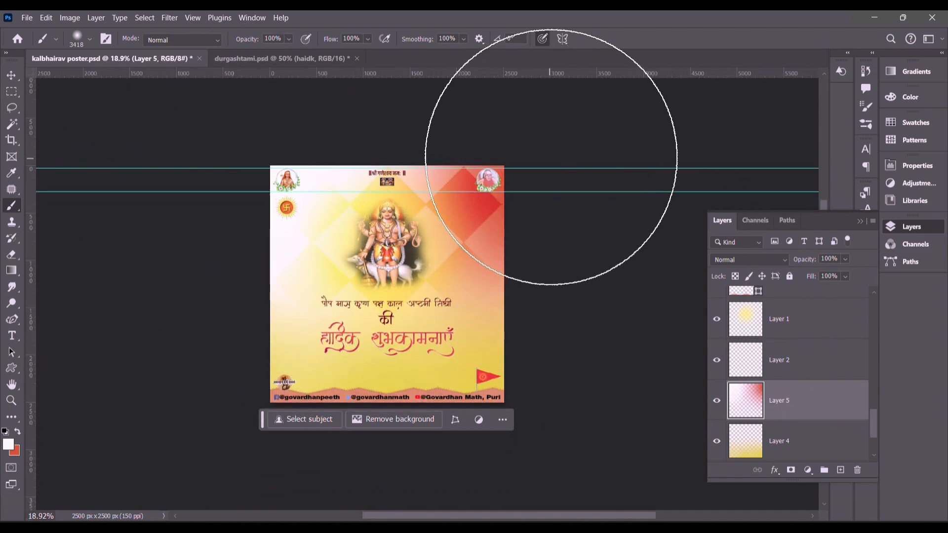
{"action": "key", "text": "ctrl+z"}
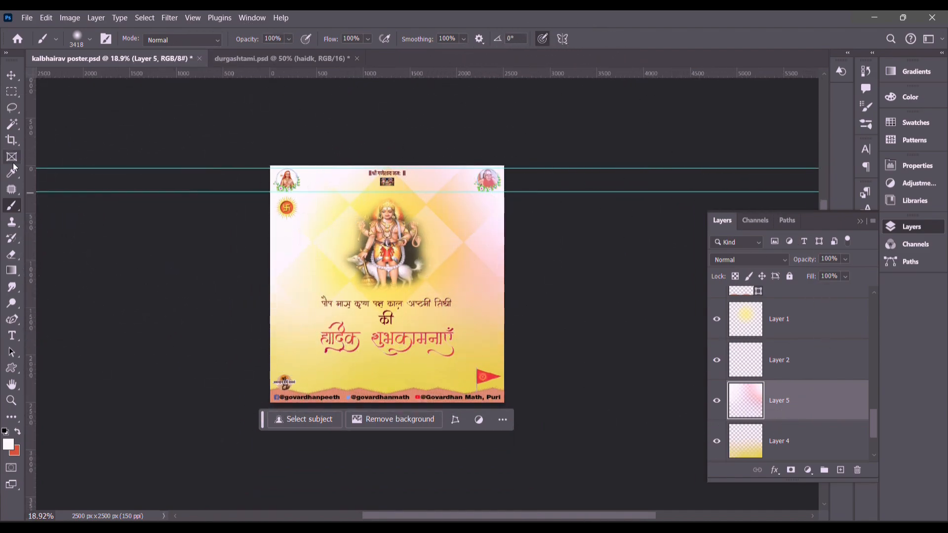
{"action": "left_click", "coordinate": [12, 173]}
{"action": "key", "text": "b"}
{"action": "left_click_drag", "start_coordinate": [267, 197], "coordinate": [232, 30]}
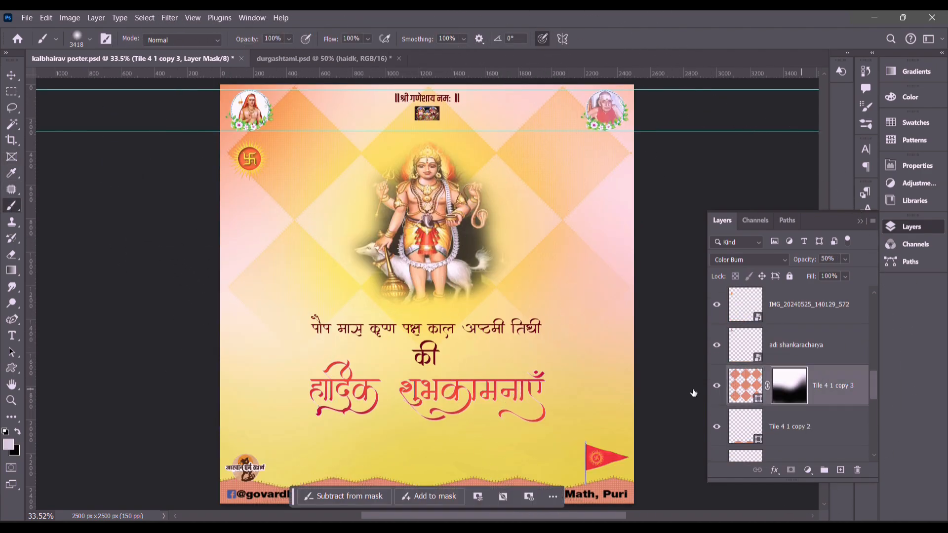
Step: Fade the outer diamonds on the Tile 4 1 copy 3 mask with a soft 39% opacity Eraser
{"action": "key", "text": "e"}
{"action": "scroll", "coordinate": [599, 148], "scroll_direction": "up", "scroll_amount": 1}
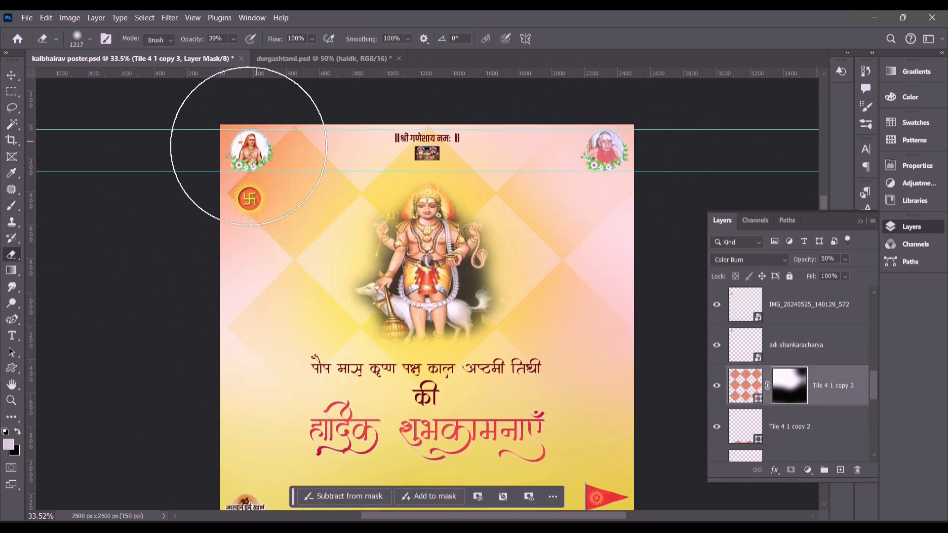
{"action": "scroll", "coordinate": [487, 117], "scroll_direction": "down", "scroll_amount": 2}
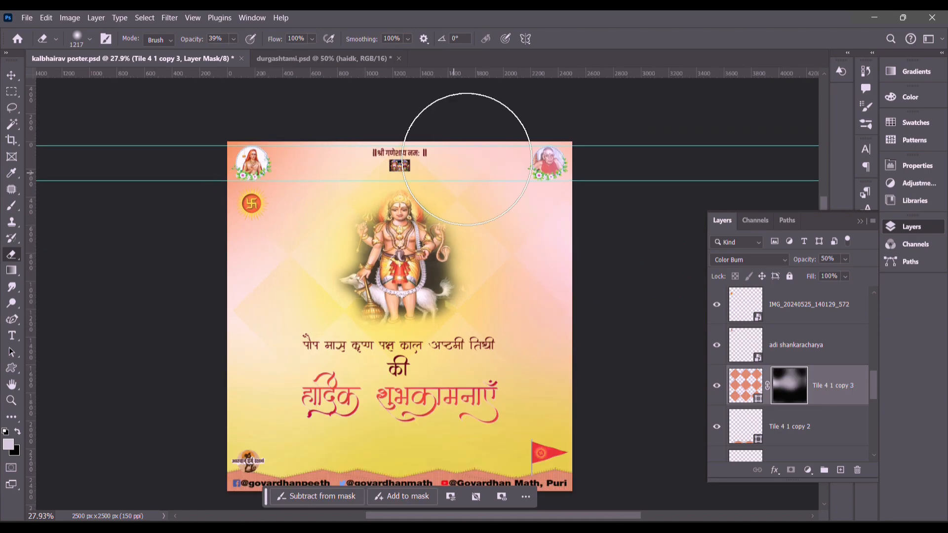
{"action": "scroll", "coordinate": [232, 169], "scroll_direction": "up", "scroll_amount": 2}
Step: Switch to the Move tool, save the Kalbhairav poster and collapse the layer list
{"action": "left_click", "coordinate": [13, 75]}
{"action": "key", "text": "ctrl+s"}
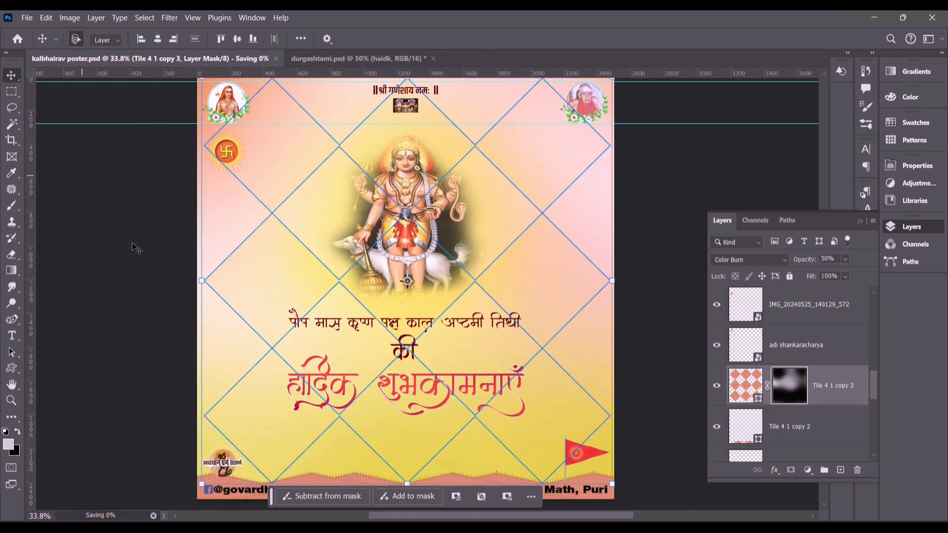
{"action": "left_click", "coordinate": [860, 222]}
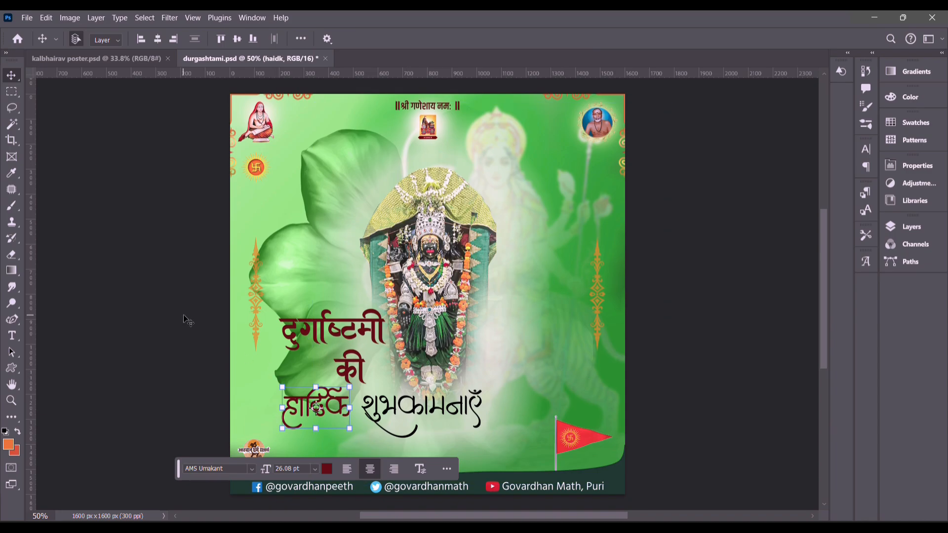
Step: Copy the orange vertical ornament from durgashtami.psd into kalbhairav poster.psd, resize it and place it below the swastika emblem
{"action": "left_click", "coordinate": [257, 311]}
{"action": "left_click_drag", "start_coordinate": [257, 311], "coordinate": [202, 300]}
{"action": "left_click_drag", "start_coordinate": [209, 247], "coordinate": [256, 148]}
{"action": "key", "text": "Return"}
{"action": "left_click_drag", "start_coordinate": [212, 211], "coordinate": [228, 282]}
{"action": "left_click", "coordinate": [698, 273]}
{"action": "scroll", "coordinate": [227, 464], "scroll_direction": "down", "scroll_amount": 1}
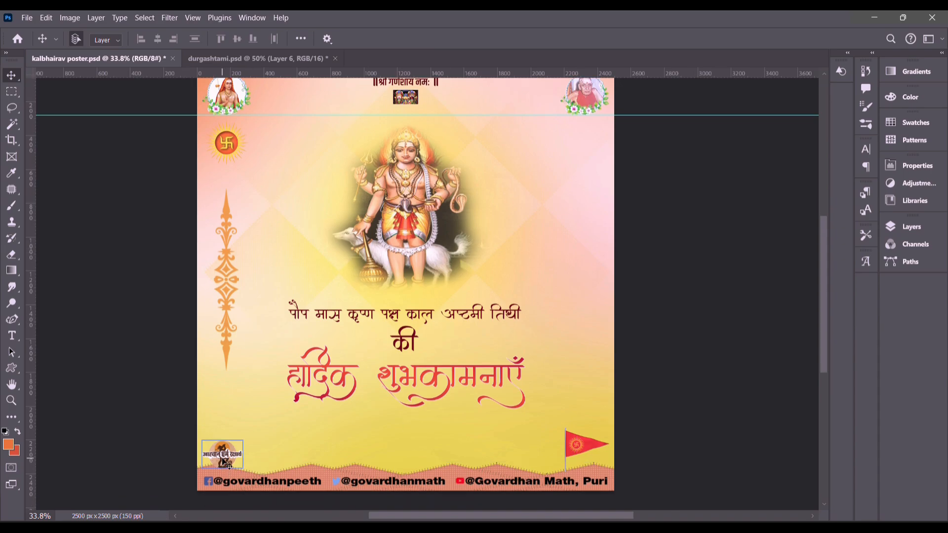
{"action": "scroll", "coordinate": [701, 351], "scroll_direction": "up", "scroll_amount": 2}
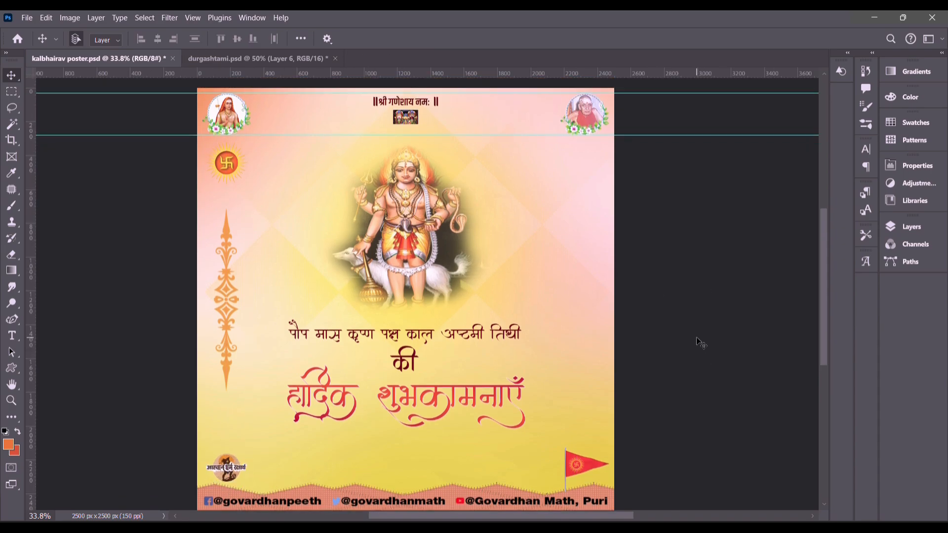
{"action": "scroll", "coordinate": [720, 271], "scroll_direction": "up", "scroll_amount": 1}
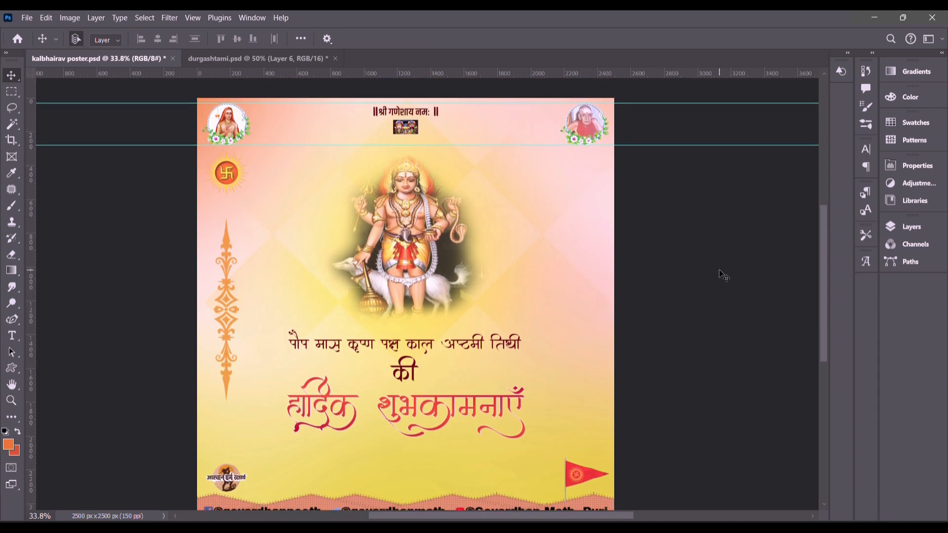
Step: Enlarge the हार्दिक शुभकामनाएँ greeting to about 107.5 pt and centre it horizontally on the poster
{"action": "left_click", "coordinate": [414, 400]}
{"action": "left_click_drag", "start_coordinate": [286, 377], "coordinate": [250, 362]}
{"action": "key", "text": "Return"}
{"action": "left_click", "coordinate": [158, 40]}
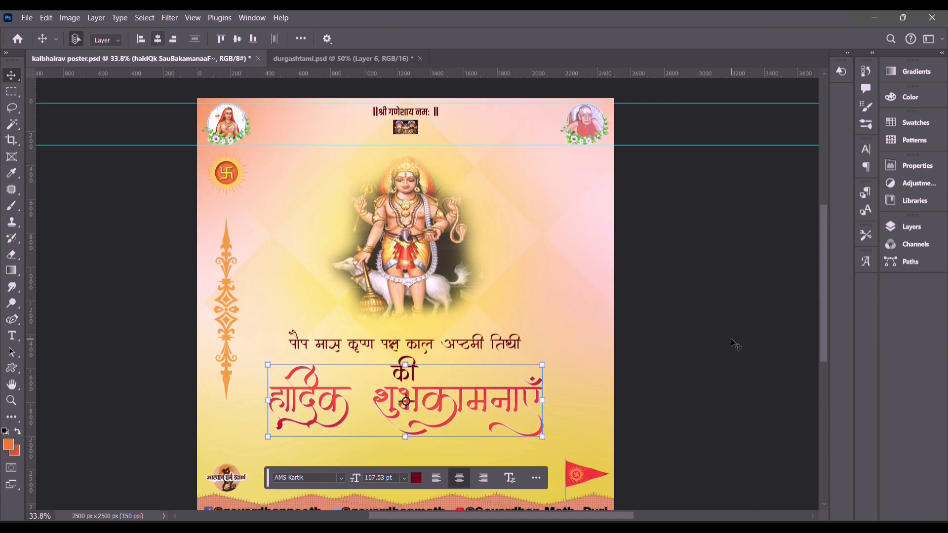
{"action": "left_click", "coordinate": [731, 339]}
Step: Move the हार्दिक शुभकामनाएँ greeting lower, enlarge it further and centre it horizontally again
{"action": "left_click", "coordinate": [501, 405]}
{"action": "key", "text": "shift+Down"}
{"action": "key", "text": "shift+Down"}
{"action": "key", "text": "shift+Down"}
{"action": "key", "text": "shift+Down"}
{"action": "key", "text": "shift+Down"}
{"action": "key", "text": "shift+Down"}
{"action": "left_click_drag", "start_coordinate": [543, 375], "coordinate": [572, 367]}
{"action": "key", "text": "Return"}
{"action": "left_click", "coordinate": [158, 40]}
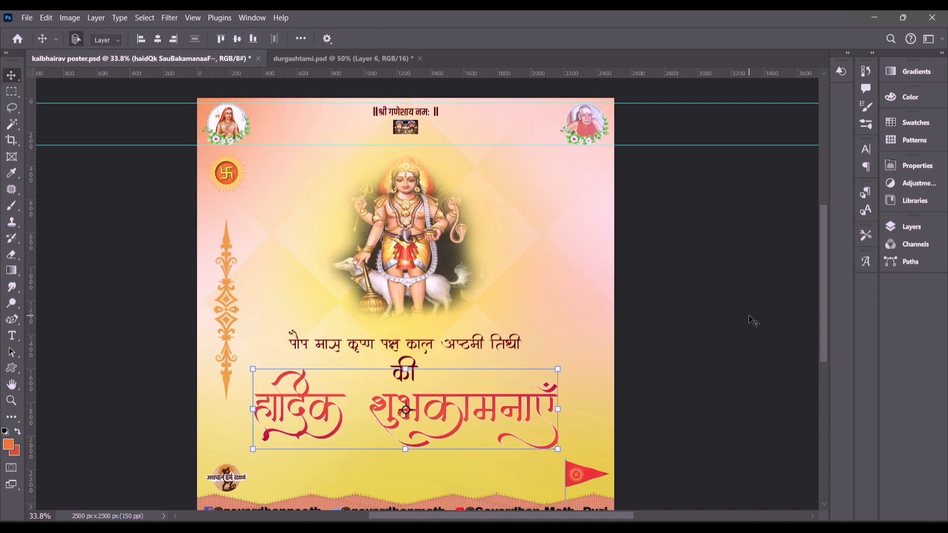
Step: Scale the greeting down to about 83%, centre it horizontally and nudge it up beneath की
{"action": "scroll", "coordinate": [731, 306], "scroll_direction": "down", "scroll_amount": 1}
{"action": "scroll", "coordinate": [698, 290], "scroll_direction": "down", "scroll_amount": 2}
{"action": "left_click_drag", "start_coordinate": [311, 347], "coordinate": [350, 357]}
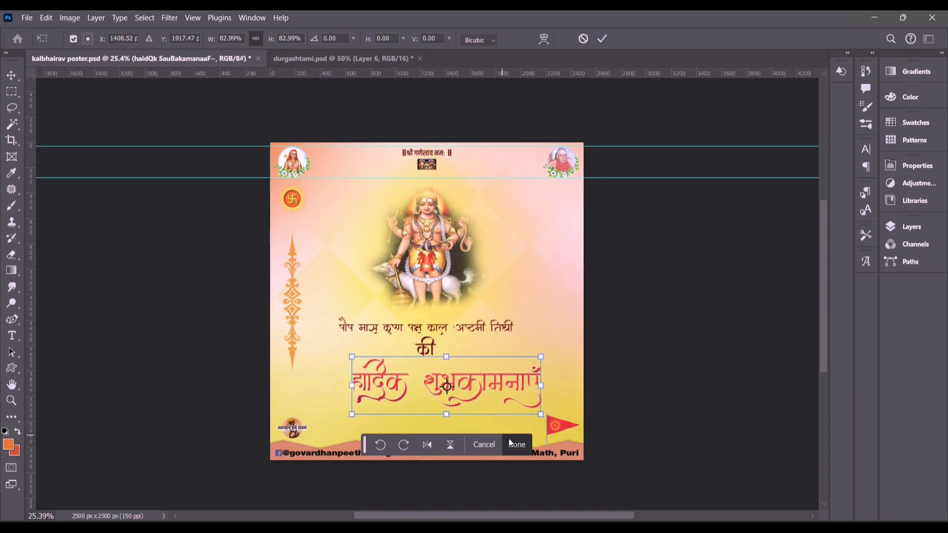
{"action": "left_click", "coordinate": [513, 443]}
{"action": "left_click", "coordinate": [158, 40]}
{"action": "key", "text": "shift+Up"}
{"action": "key", "text": "shift+Up"}
{"action": "key", "text": "shift+Up"}
{"action": "key", "text": "shift+Up"}
{"action": "key", "text": "shift+Up"}
{"action": "left_click", "coordinate": [721, 361]}
Step: Apply an Outer Glow effect to the social media bar layer at the bottom of the poster
{"action": "scroll", "coordinate": [719, 364], "scroll_direction": "up", "scroll_amount": 3}
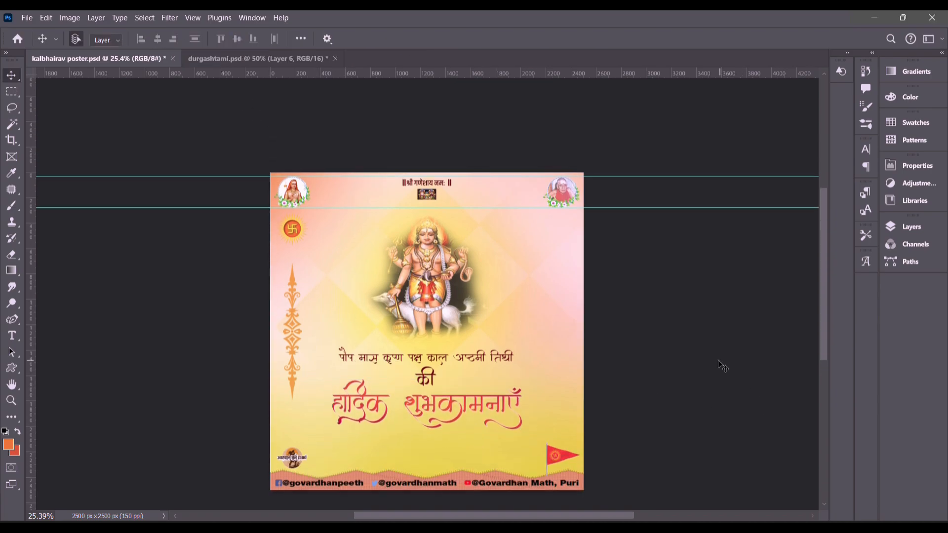
{"action": "scroll", "coordinate": [668, 262], "scroll_direction": "down", "scroll_amount": 2}
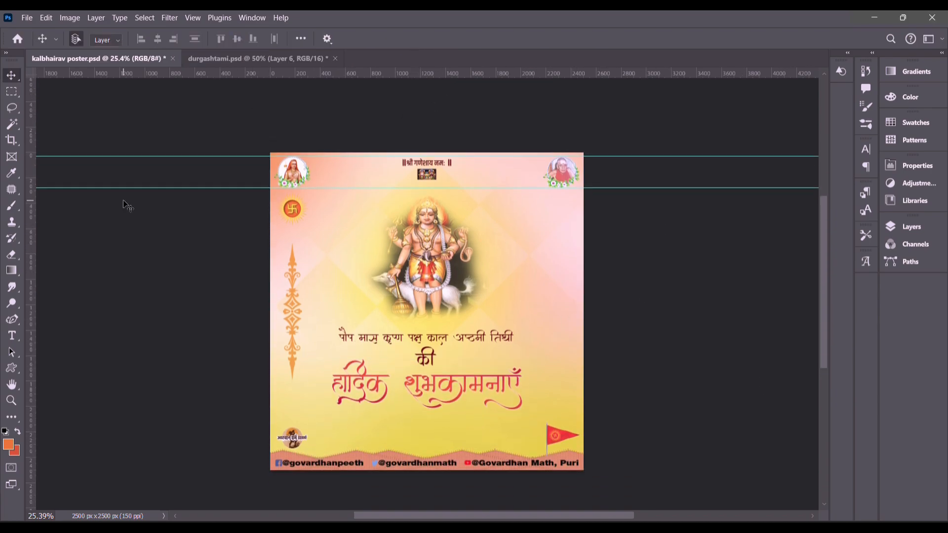
{"action": "left_click", "coordinate": [426, 465]}
{"action": "left_click", "coordinate": [911, 227]}
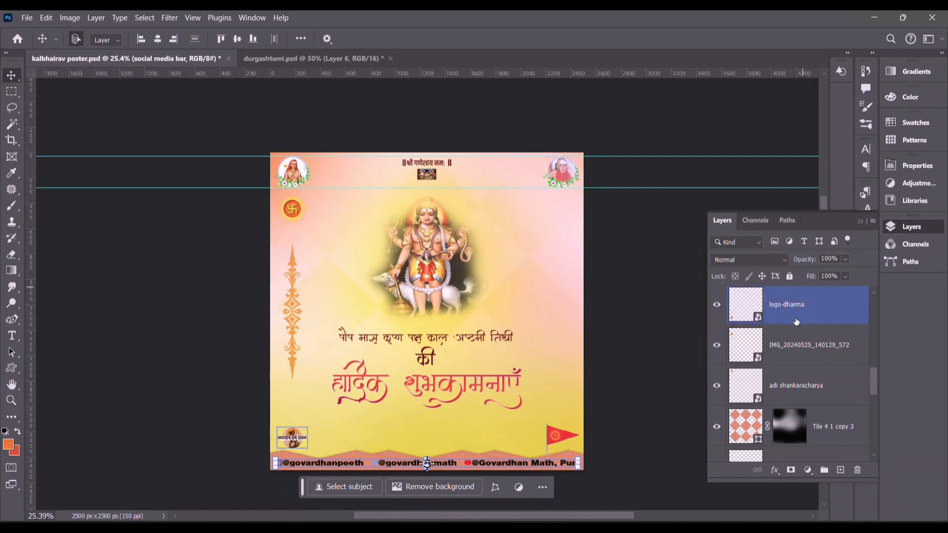
{"action": "scroll", "coordinate": [796, 341], "scroll_direction": "down", "scroll_amount": 5}
{"action": "left_click", "coordinate": [527, 465]}
{"action": "right_click", "coordinate": [803, 310]}
{"action": "left_click", "coordinate": [829, 262]}
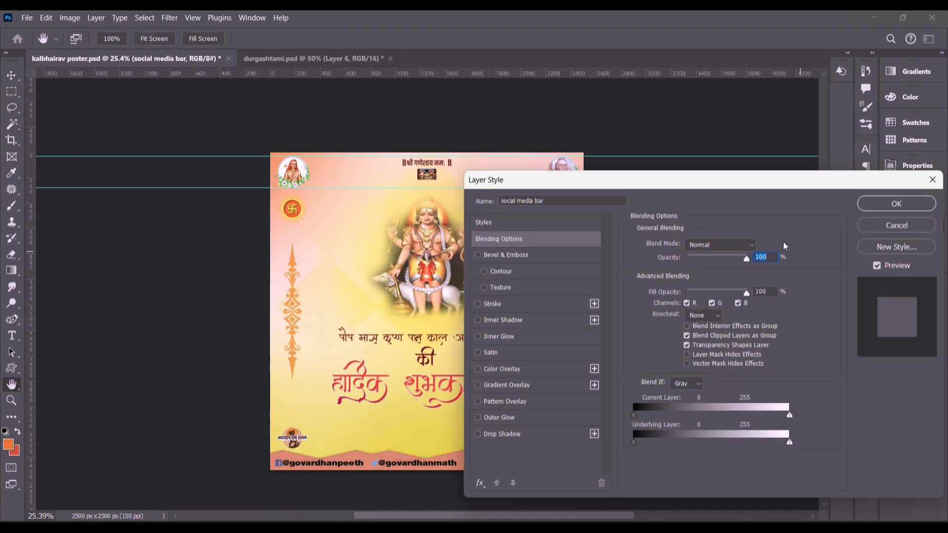
{"action": "left_click", "coordinate": [499, 417]}
{"action": "left_click", "coordinate": [897, 205]}
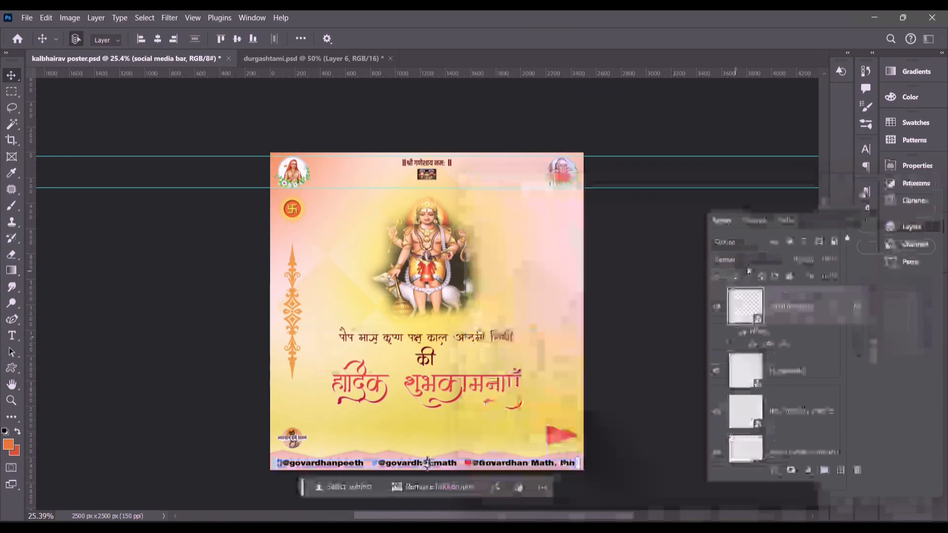
Step: Select the tile shape layers that form the bottom border and group them
{"action": "left_click", "coordinate": [751, 256]}
{"action": "left_click", "coordinate": [912, 227]}
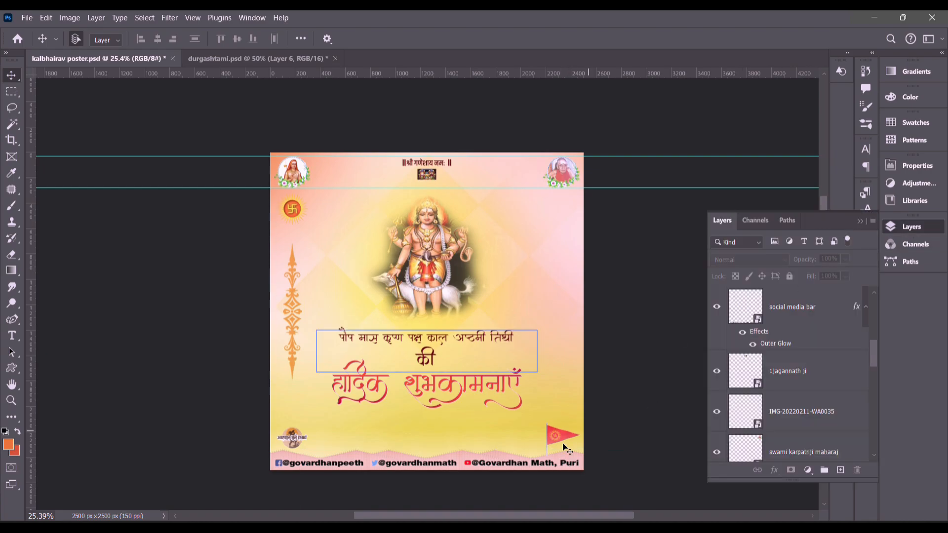
{"action": "left_click", "coordinate": [565, 453]}
{"action": "scroll", "coordinate": [797, 355], "scroll_direction": "down", "scroll_amount": 3}
{"action": "left_click", "coordinate": [795, 364], "text": "ctrl"}
{"action": "left_click", "coordinate": [796, 332], "text": "ctrl"}
{"action": "scroll", "coordinate": [800, 367], "scroll_direction": "up", "scroll_amount": 2}
{"action": "key", "text": "ctrl+g"}
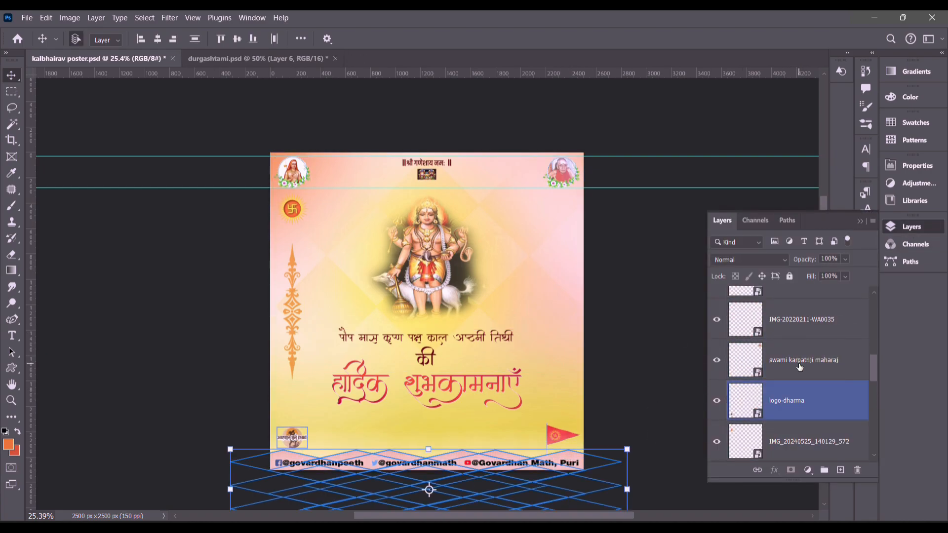
Step: Lower the opacity of the bottom border's group slightly in its blending options
{"action": "right_click", "coordinate": [758, 389]}
{"action": "left_click", "coordinate": [806, 78]}
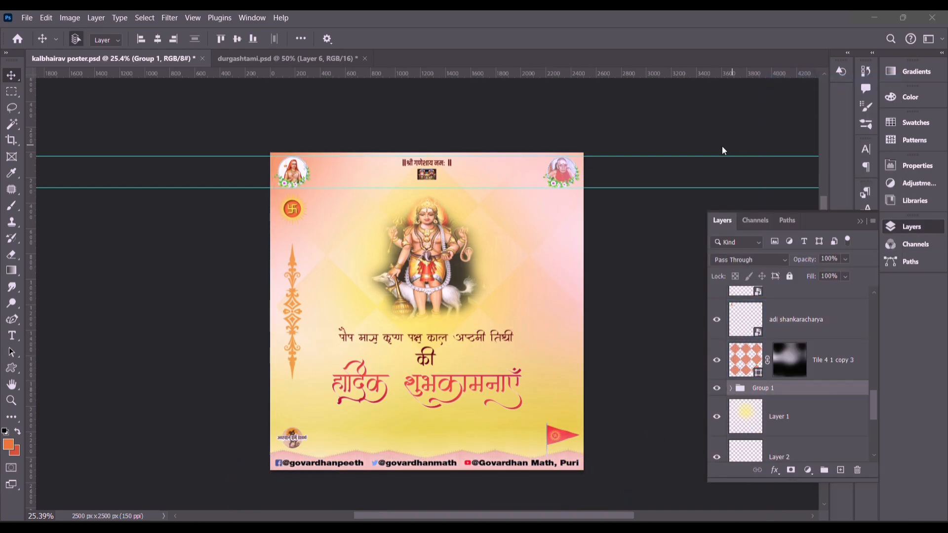
{"action": "left_click_drag", "start_coordinate": [746, 259], "coordinate": [736, 262]}
{"action": "left_click", "coordinate": [907, 225]}
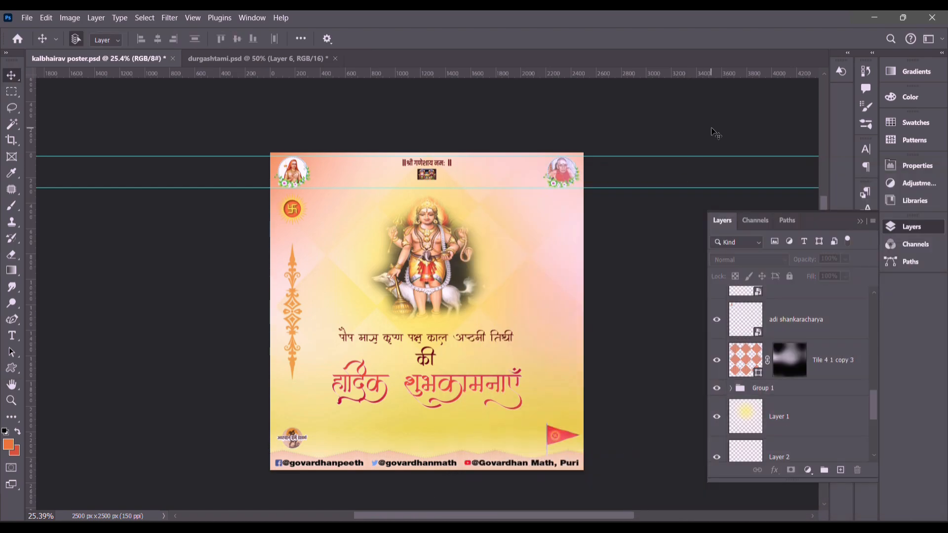
Step: Save the finished Kalbhairav poster document and export it as an image
{"action": "left_click", "coordinate": [727, 221]}
{"action": "left_click", "coordinate": [26, 17]}
{"action": "left_click", "coordinate": [49, 153]}
{"action": "left_click", "coordinate": [27, 18]}
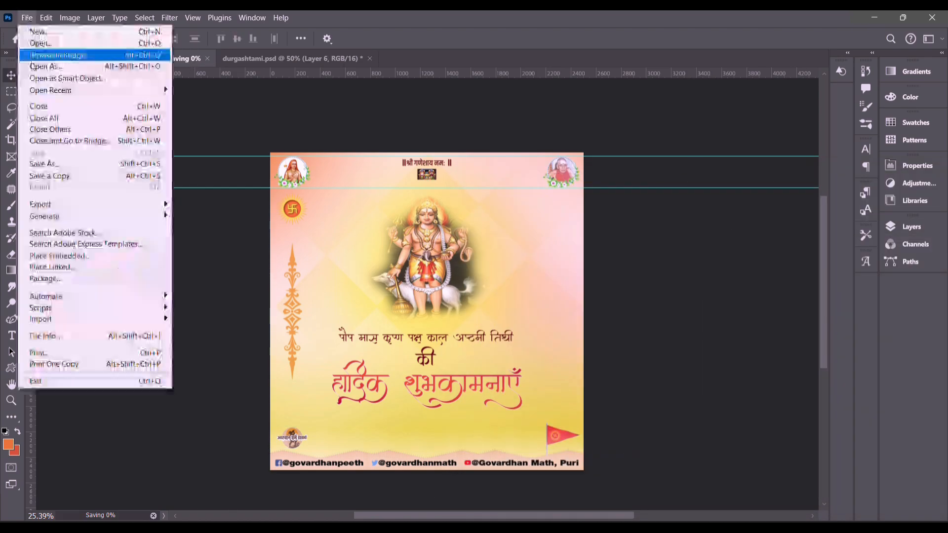
{"action": "mouse_move", "coordinate": [55, 205]}
{"action": "left_click", "coordinate": [244, 206]}
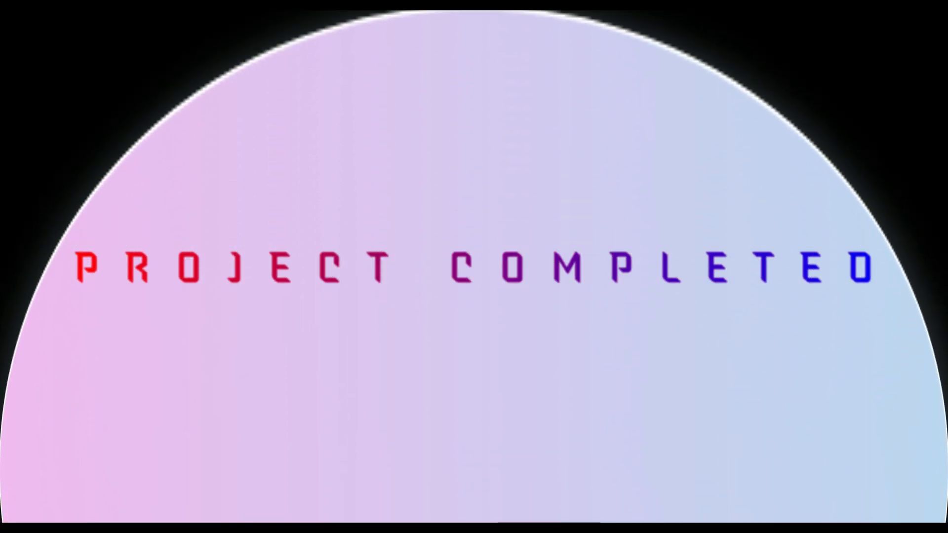